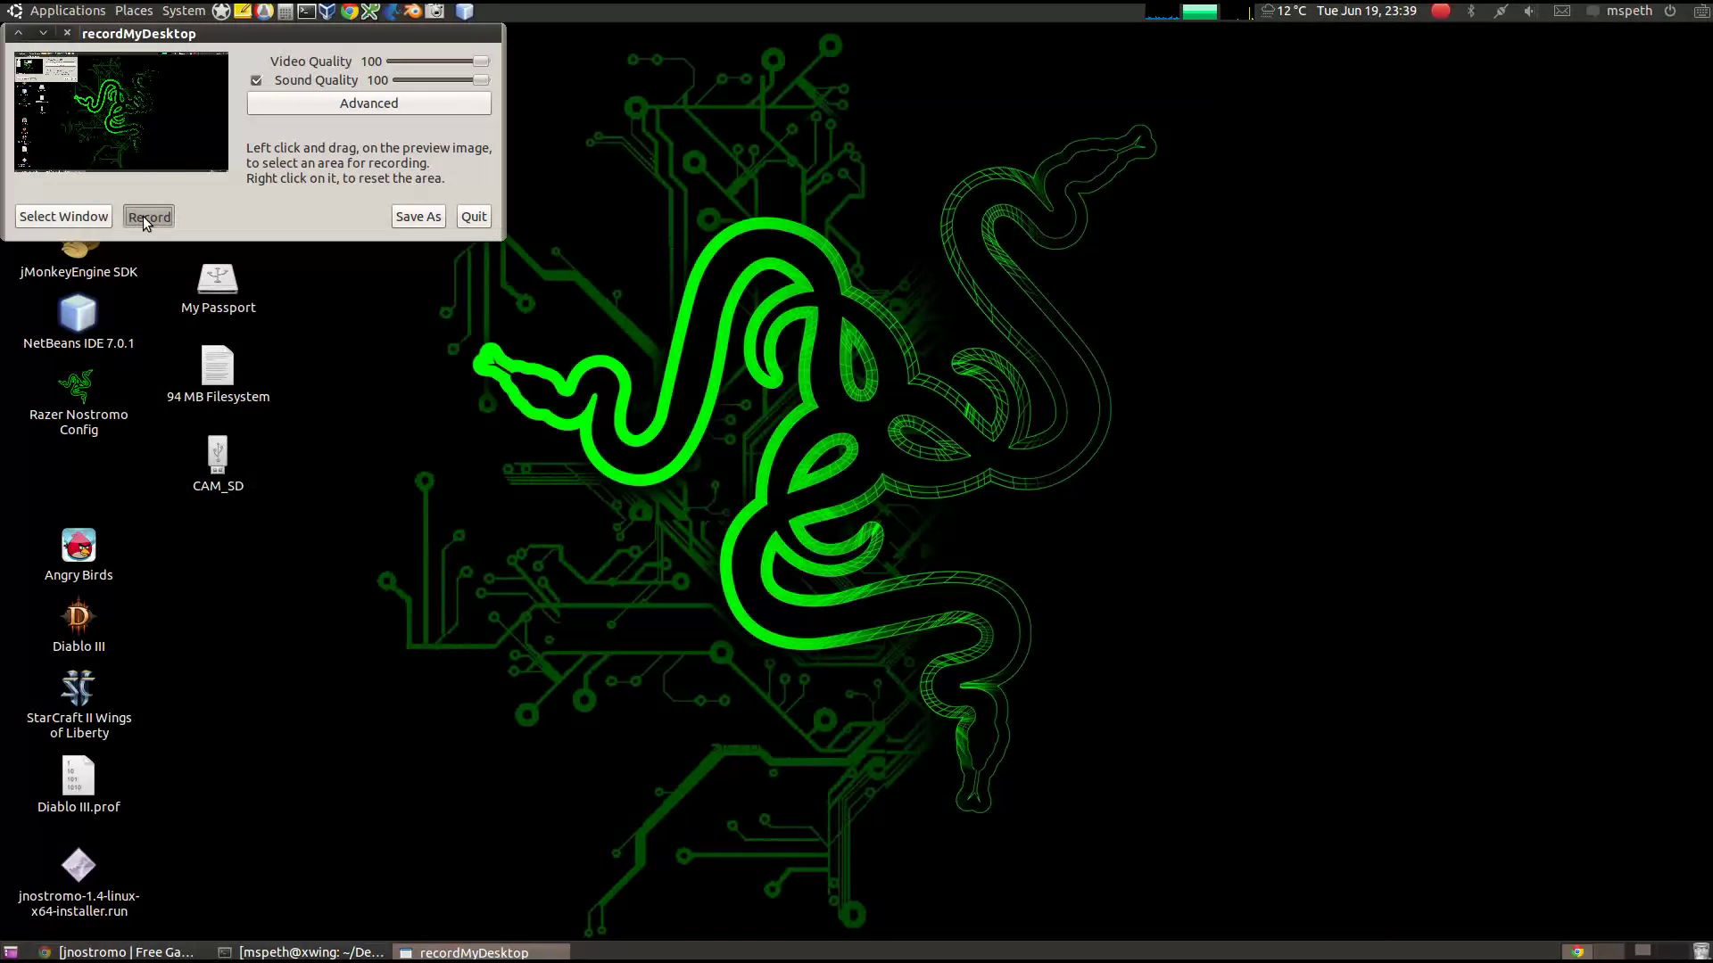
- Start the recordMyDesktop capture so the jnostromo SourceForge page comes forward
click(142, 216)
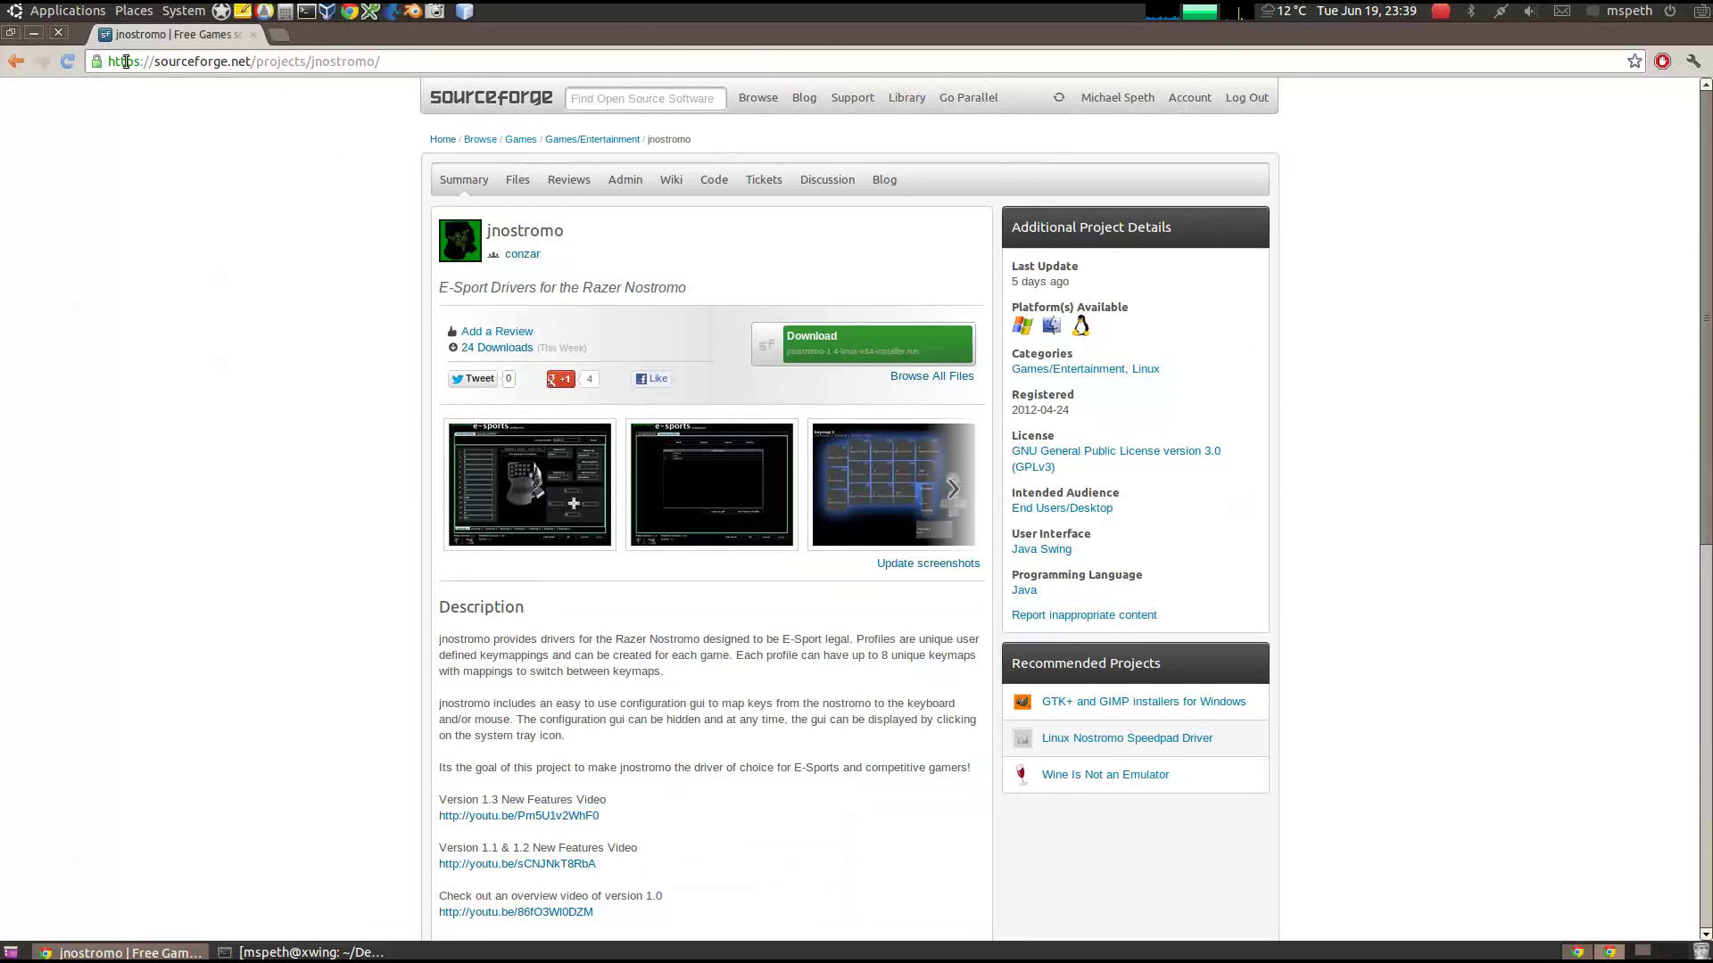
- Look over the jnostromo 1.4 release notes, then minimise Chrome to reveal the desktop installer
drag(153, 61, 441, 65)
click(446, 62)
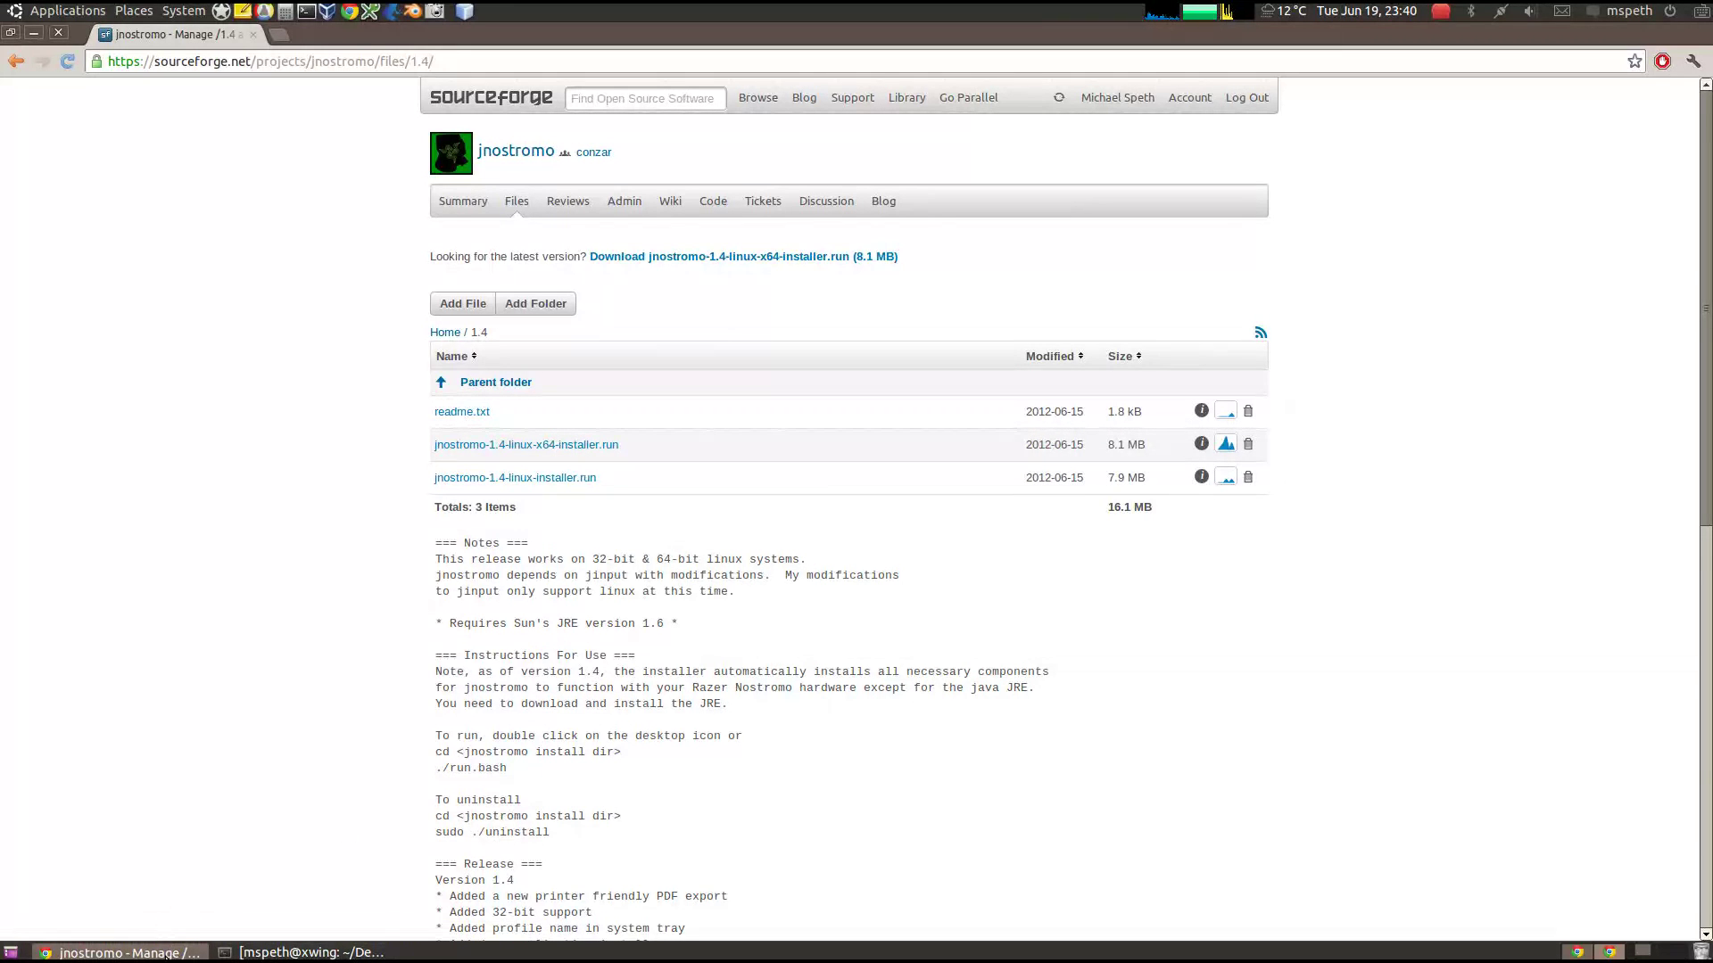
click(170, 950)
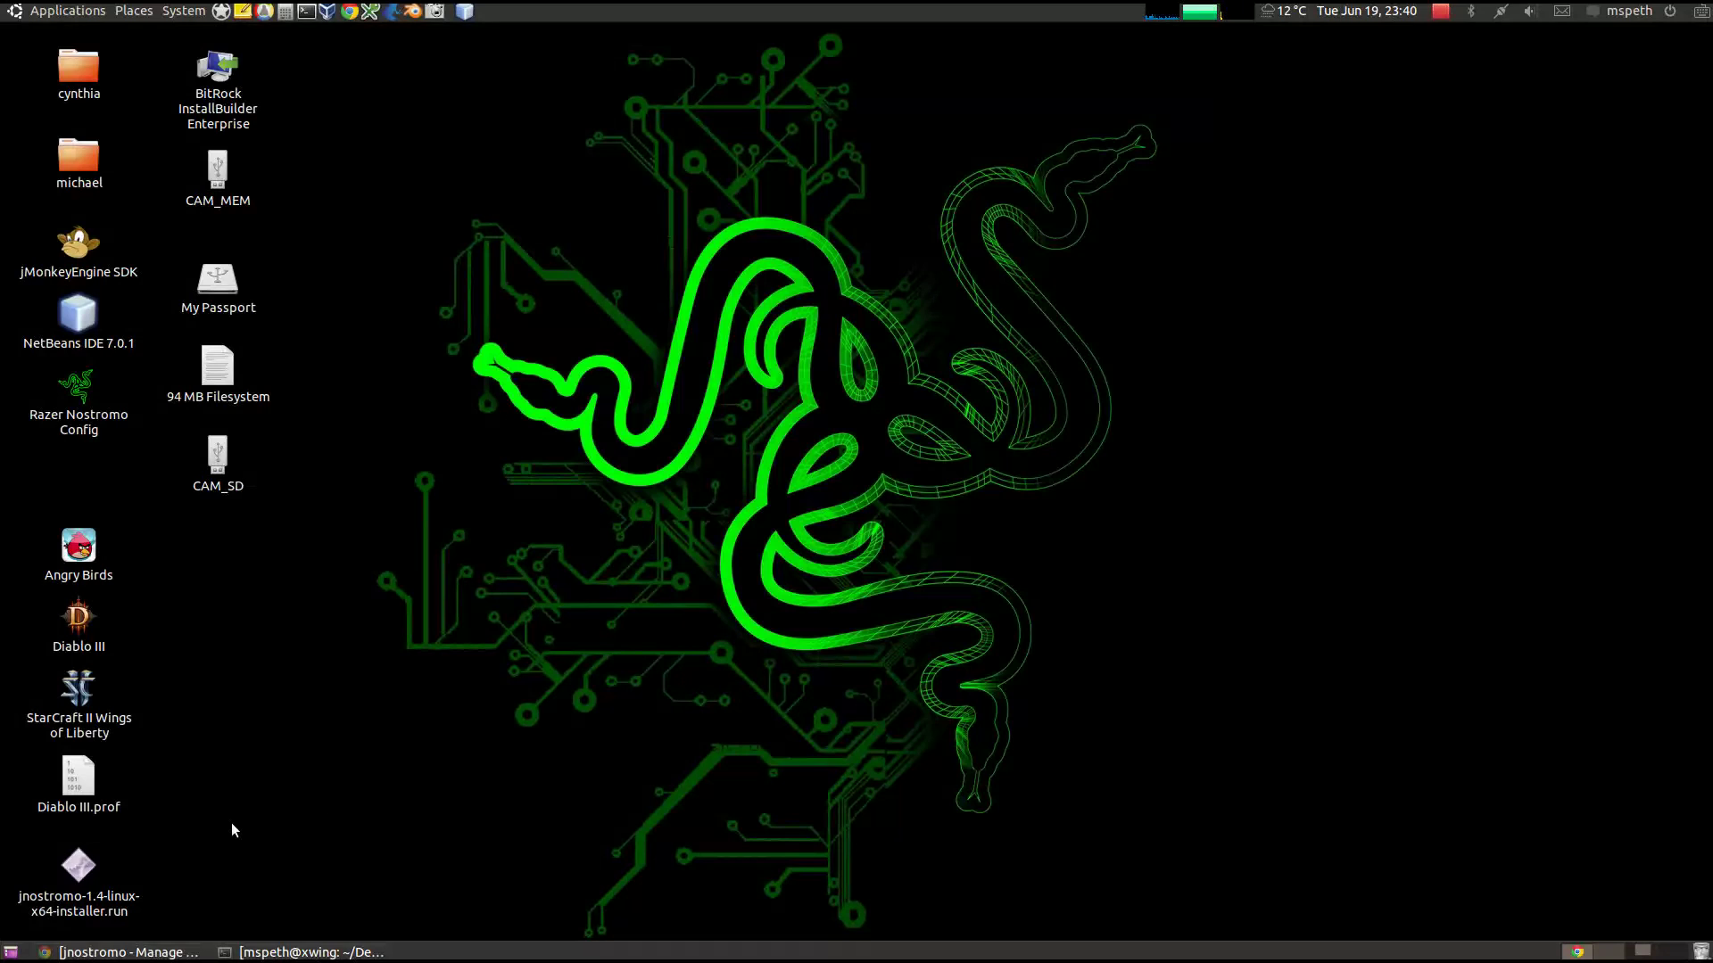
click(87, 860)
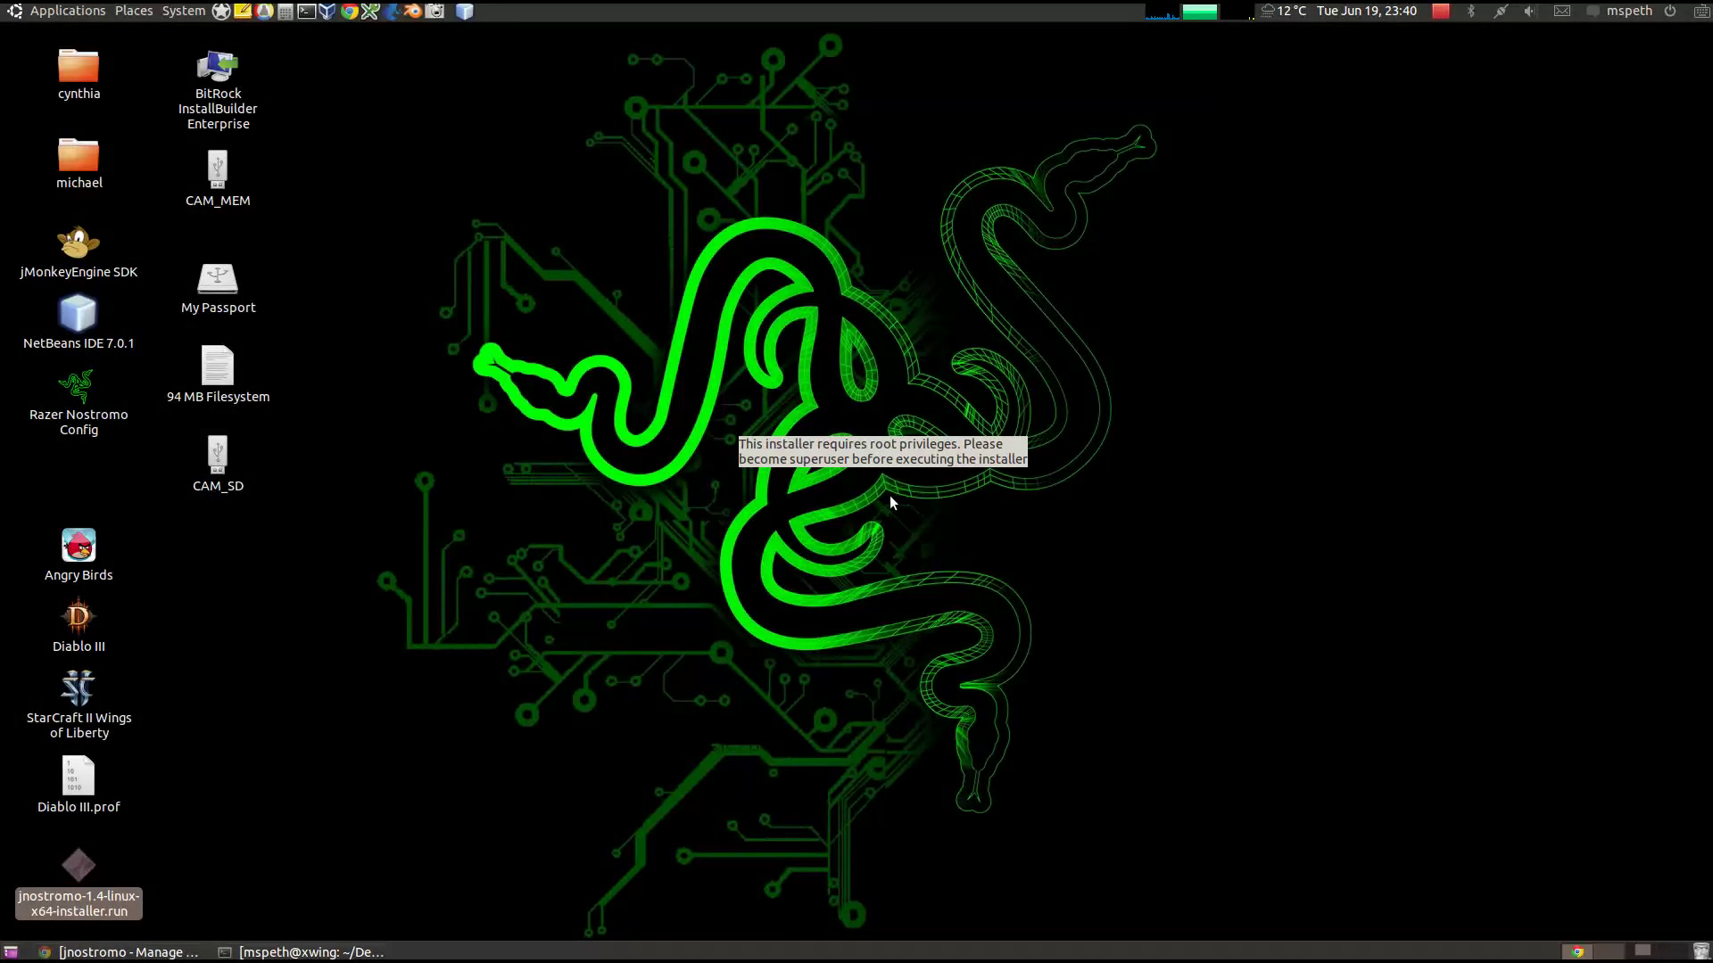
click(956, 516)
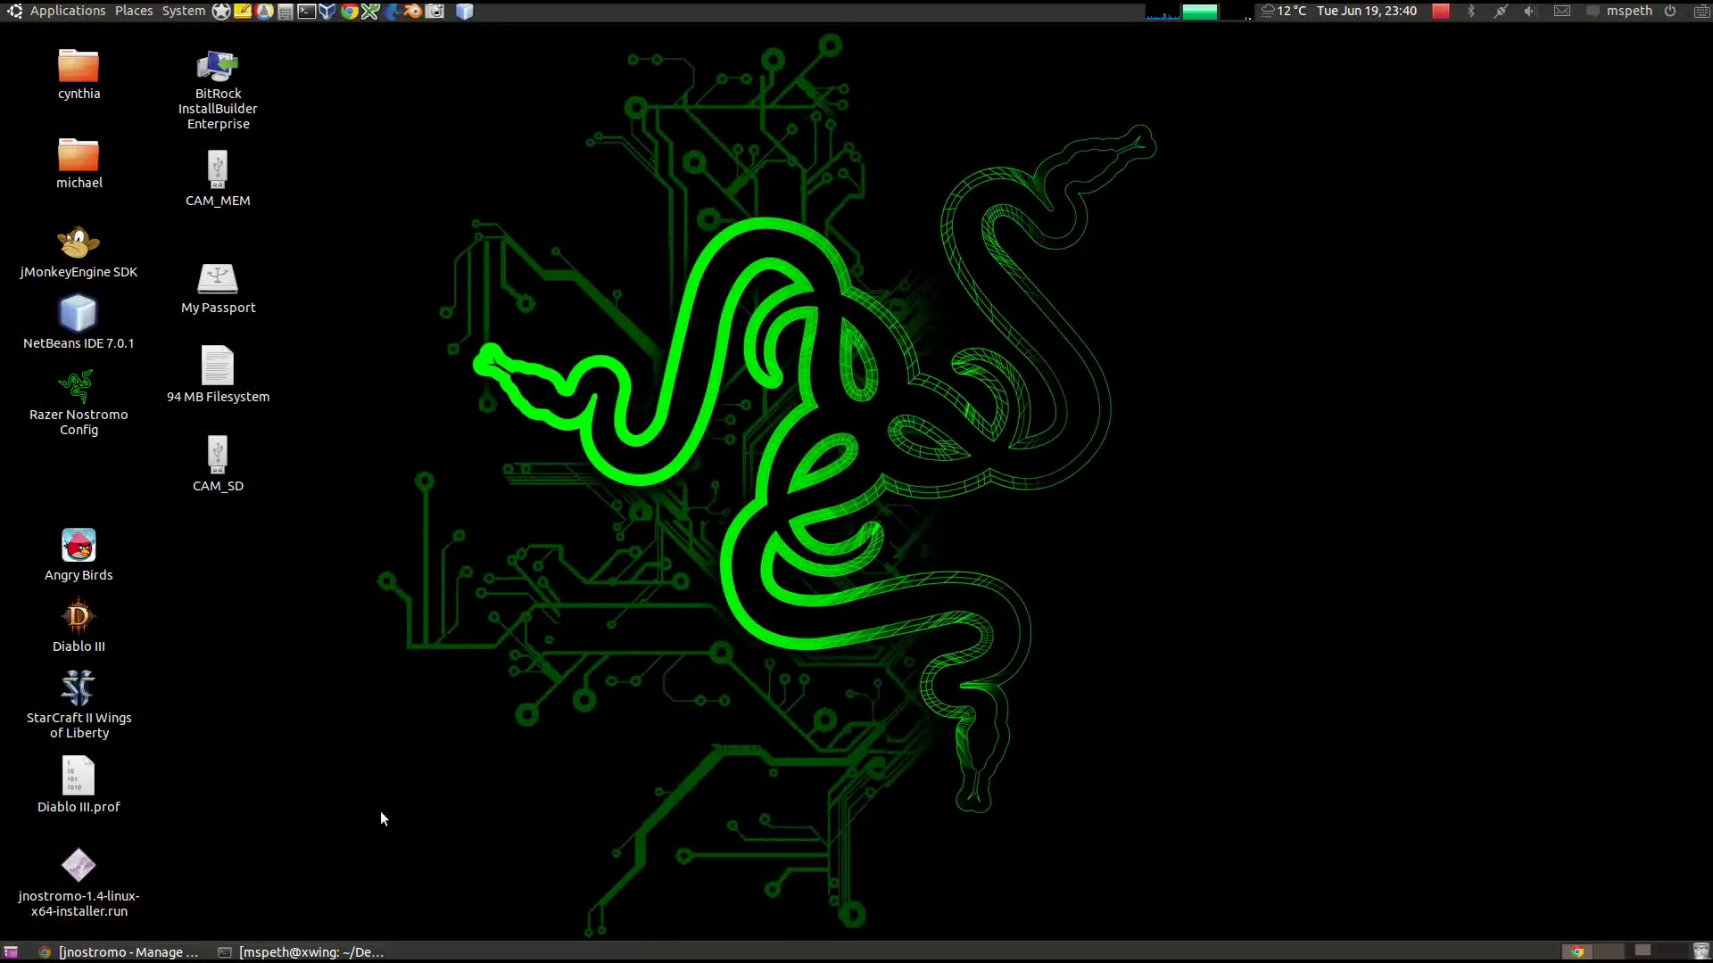
- Bring the terminal to the screen centre and list the Desktop contents with ls and pwd
click(303, 951)
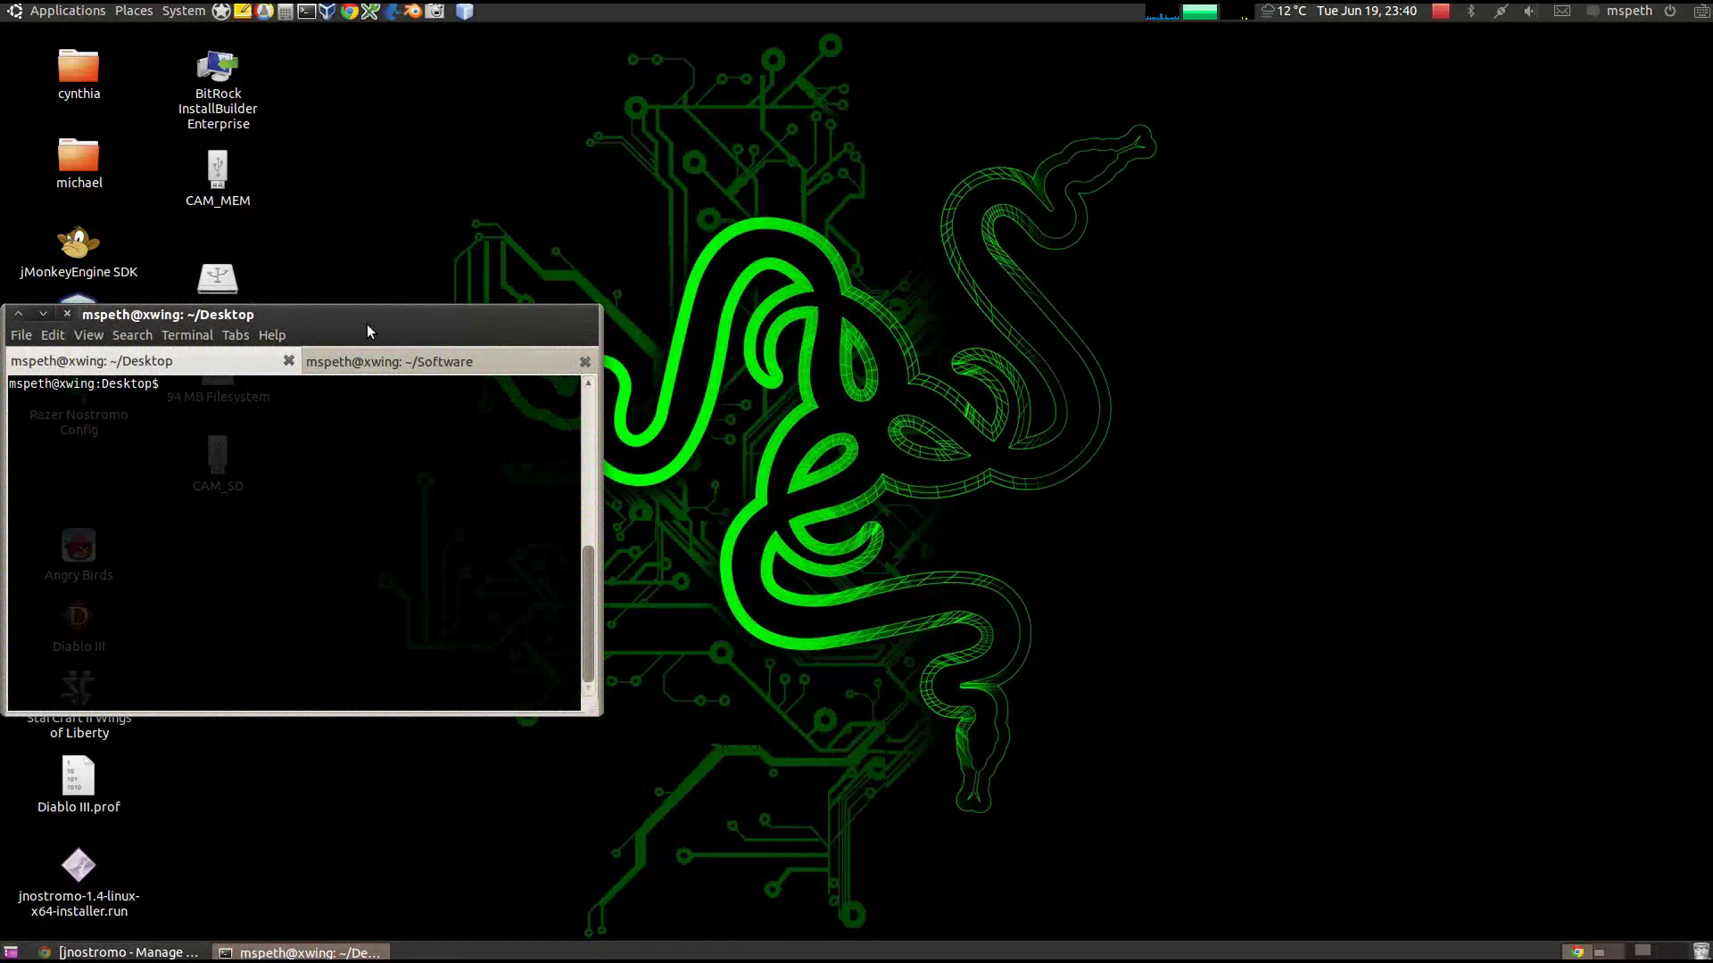
drag(370, 328, 827, 181)
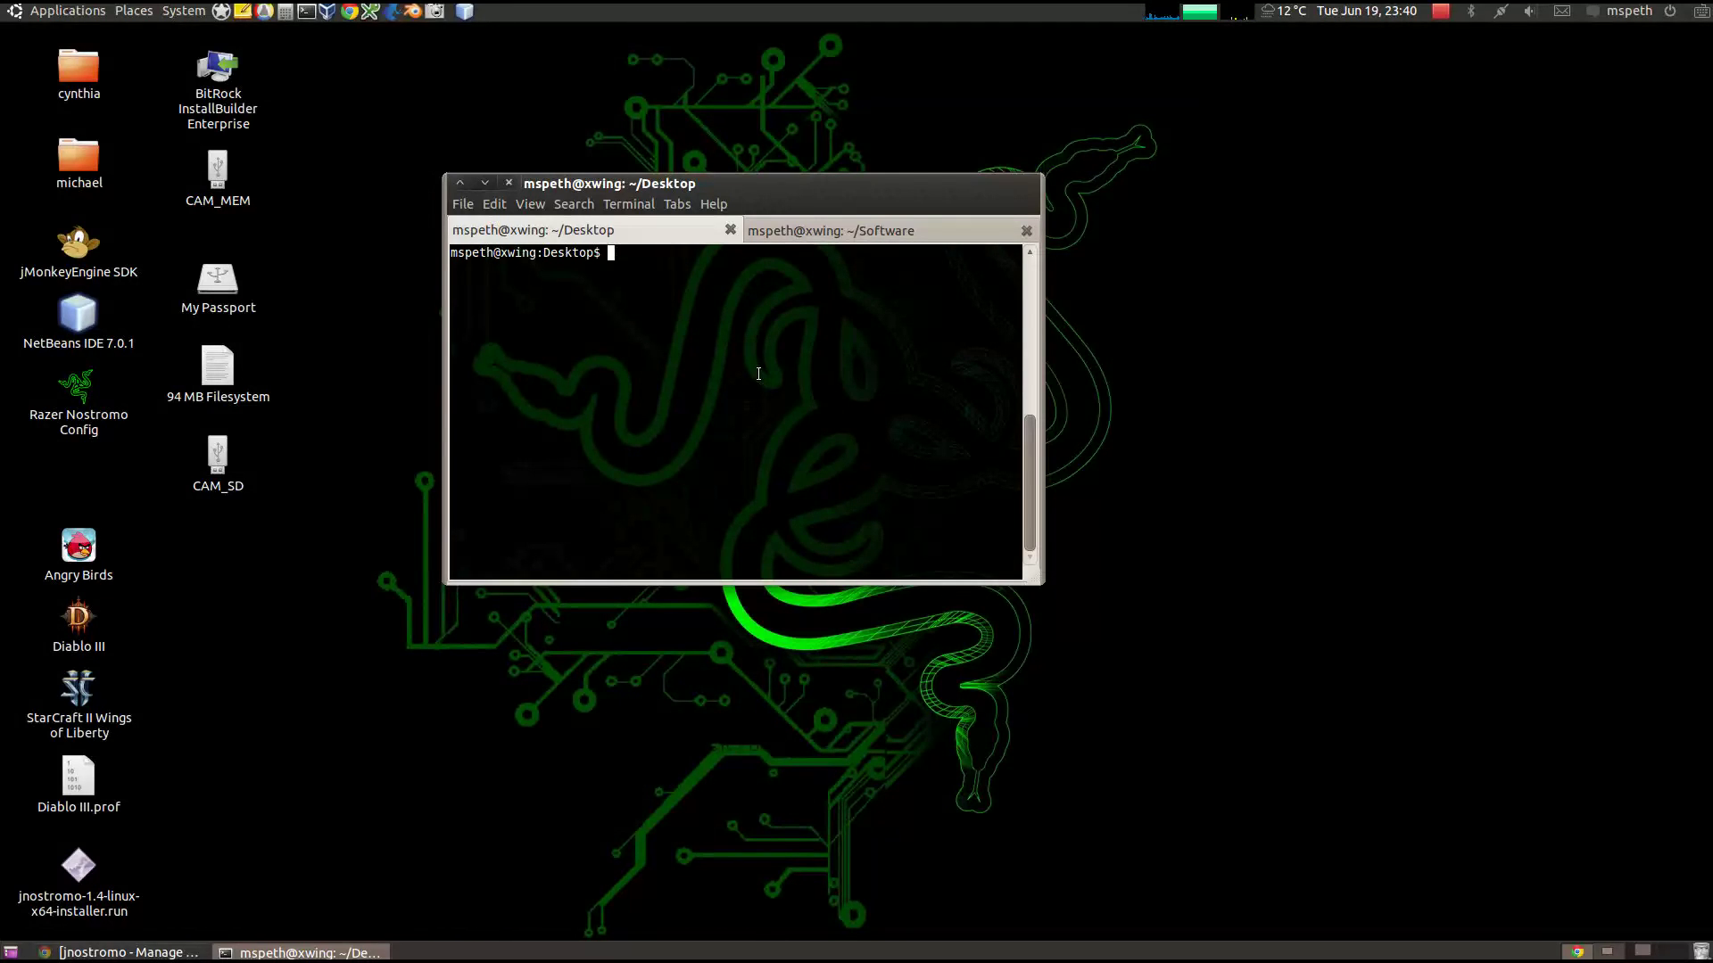
text(ls)
key(Return)
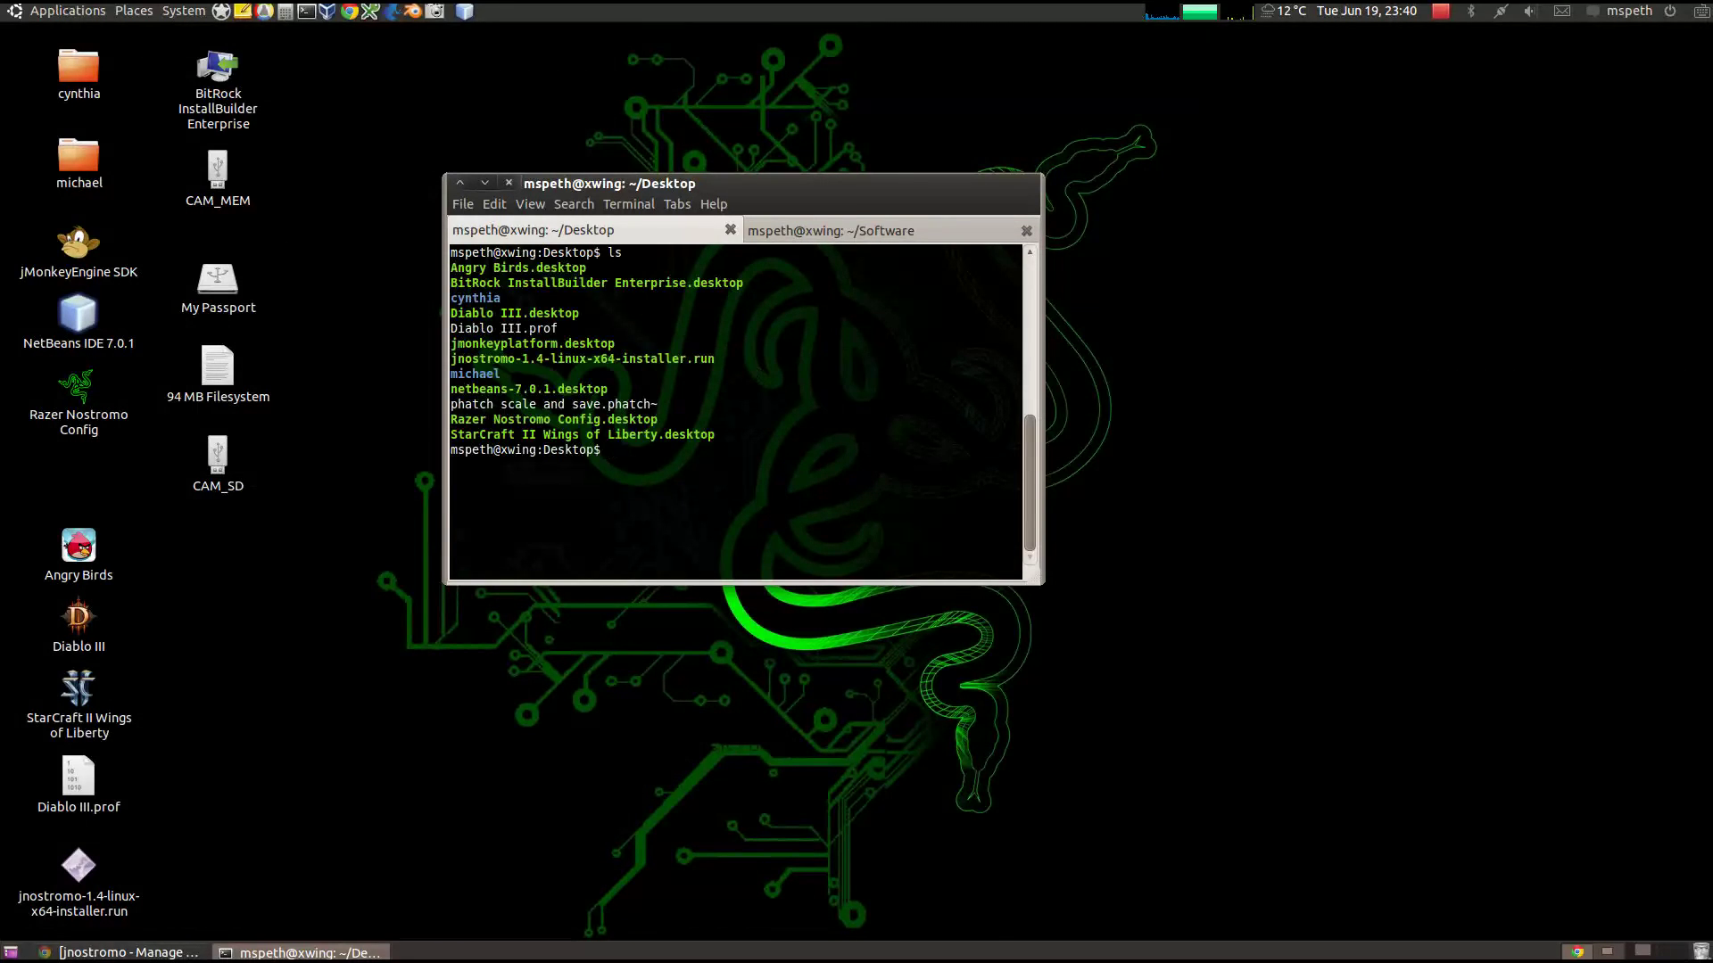
text(pwd)
key(Return)
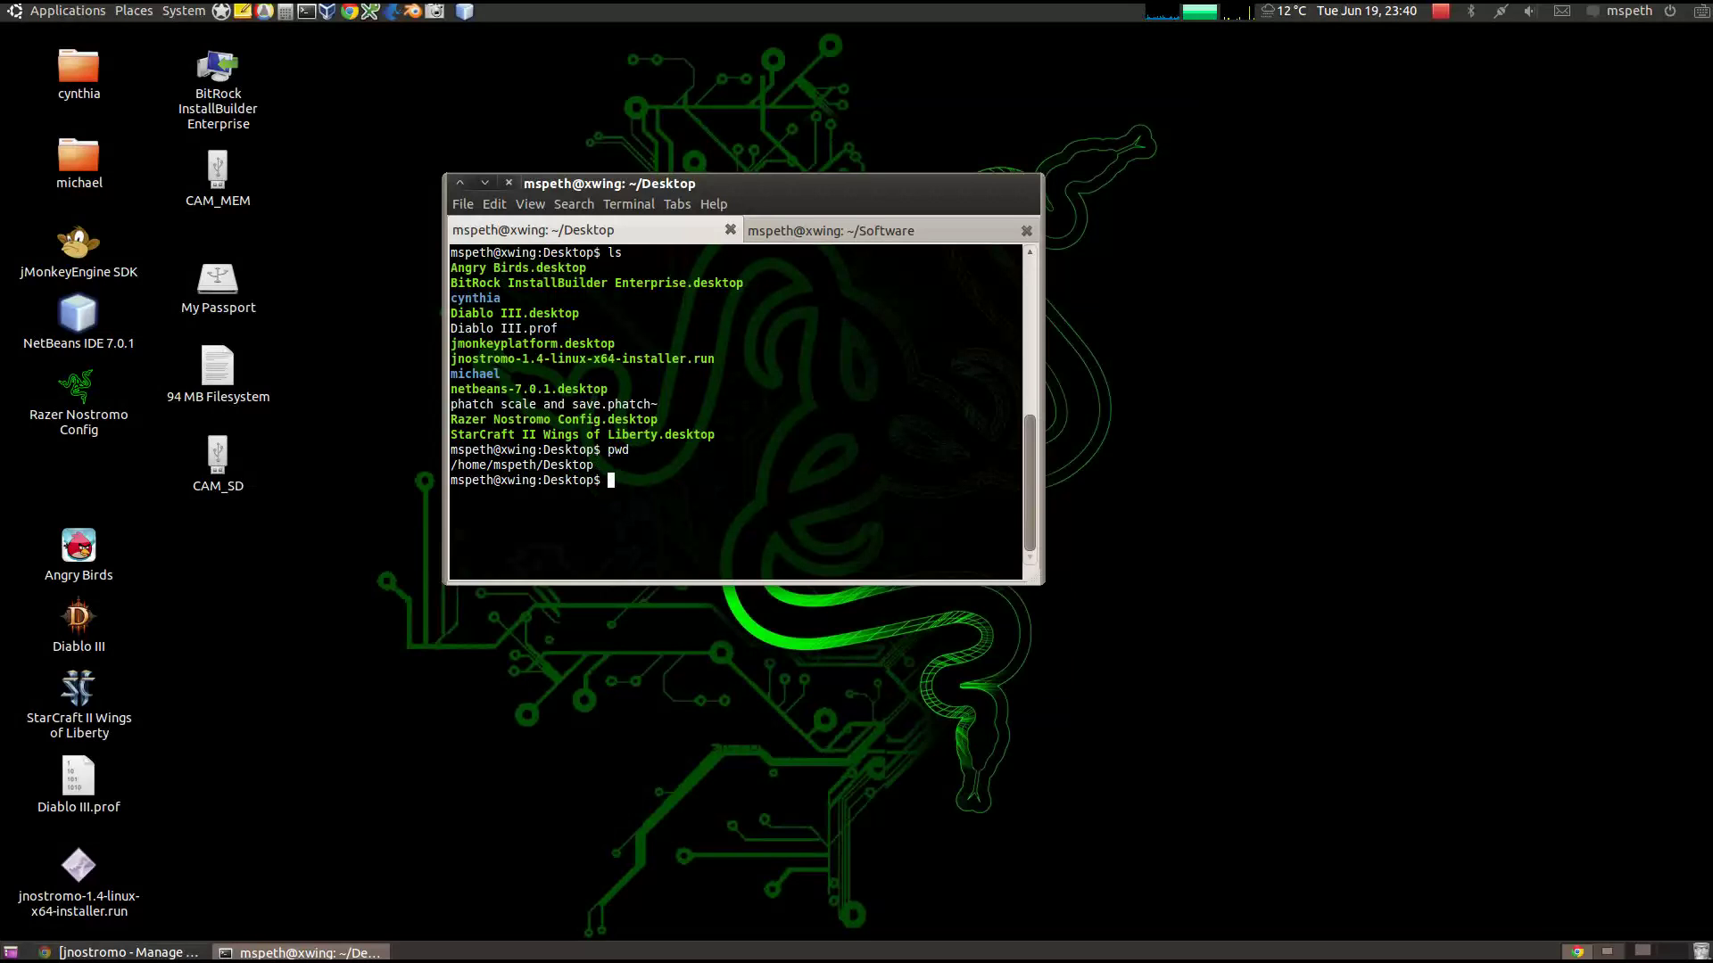
- Run sudo ./jnostromo-1.4-linux-x64-installer.run to launch the installer as root
text(sudo ./jn)
key(Tab)
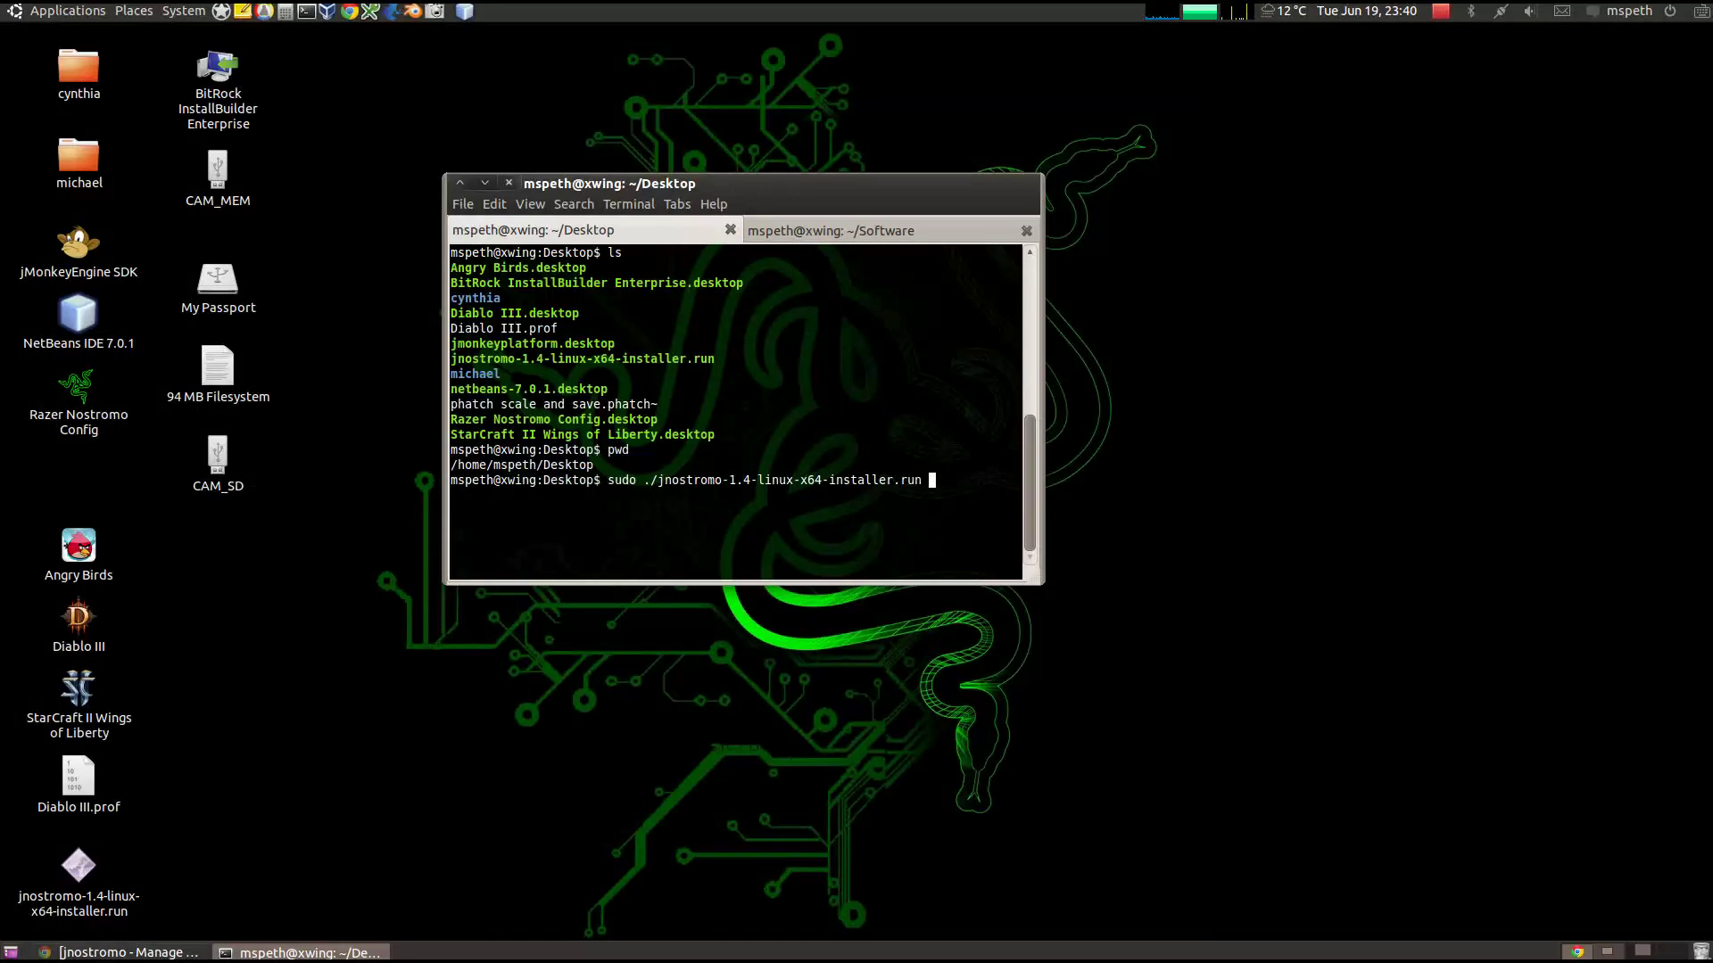
key(Return)
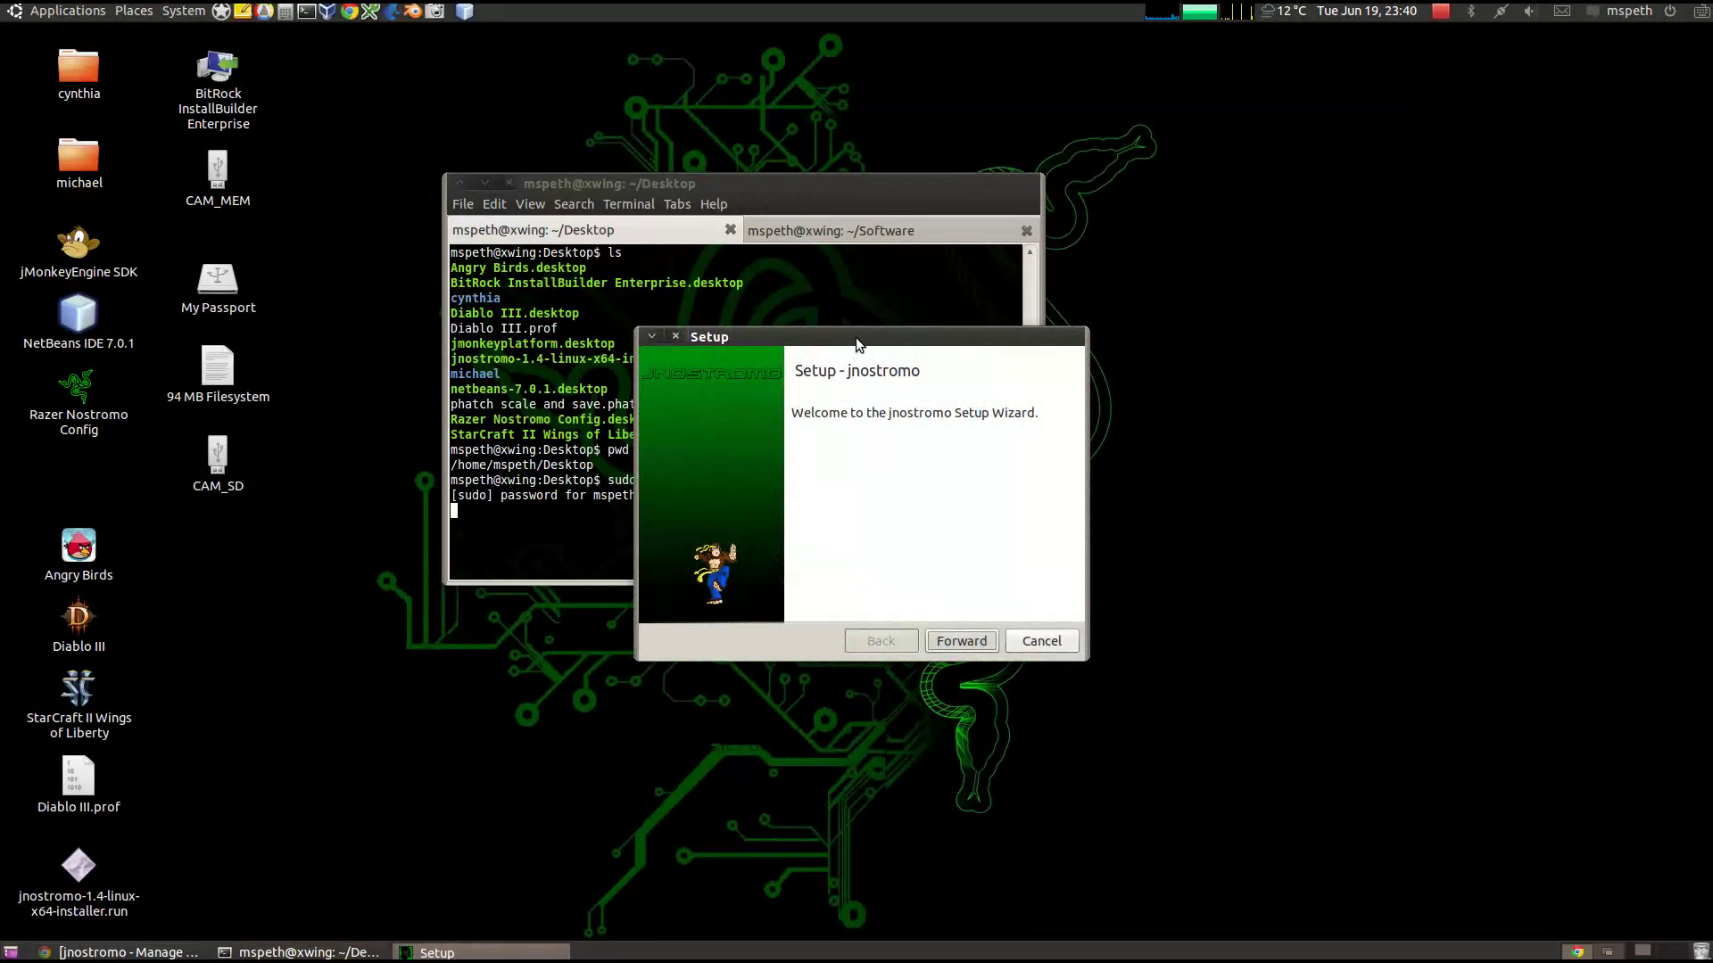
- Move past the Welcome page and accept the GPL licence agreement to reach Installation Directory
drag(855, 337, 735, 260)
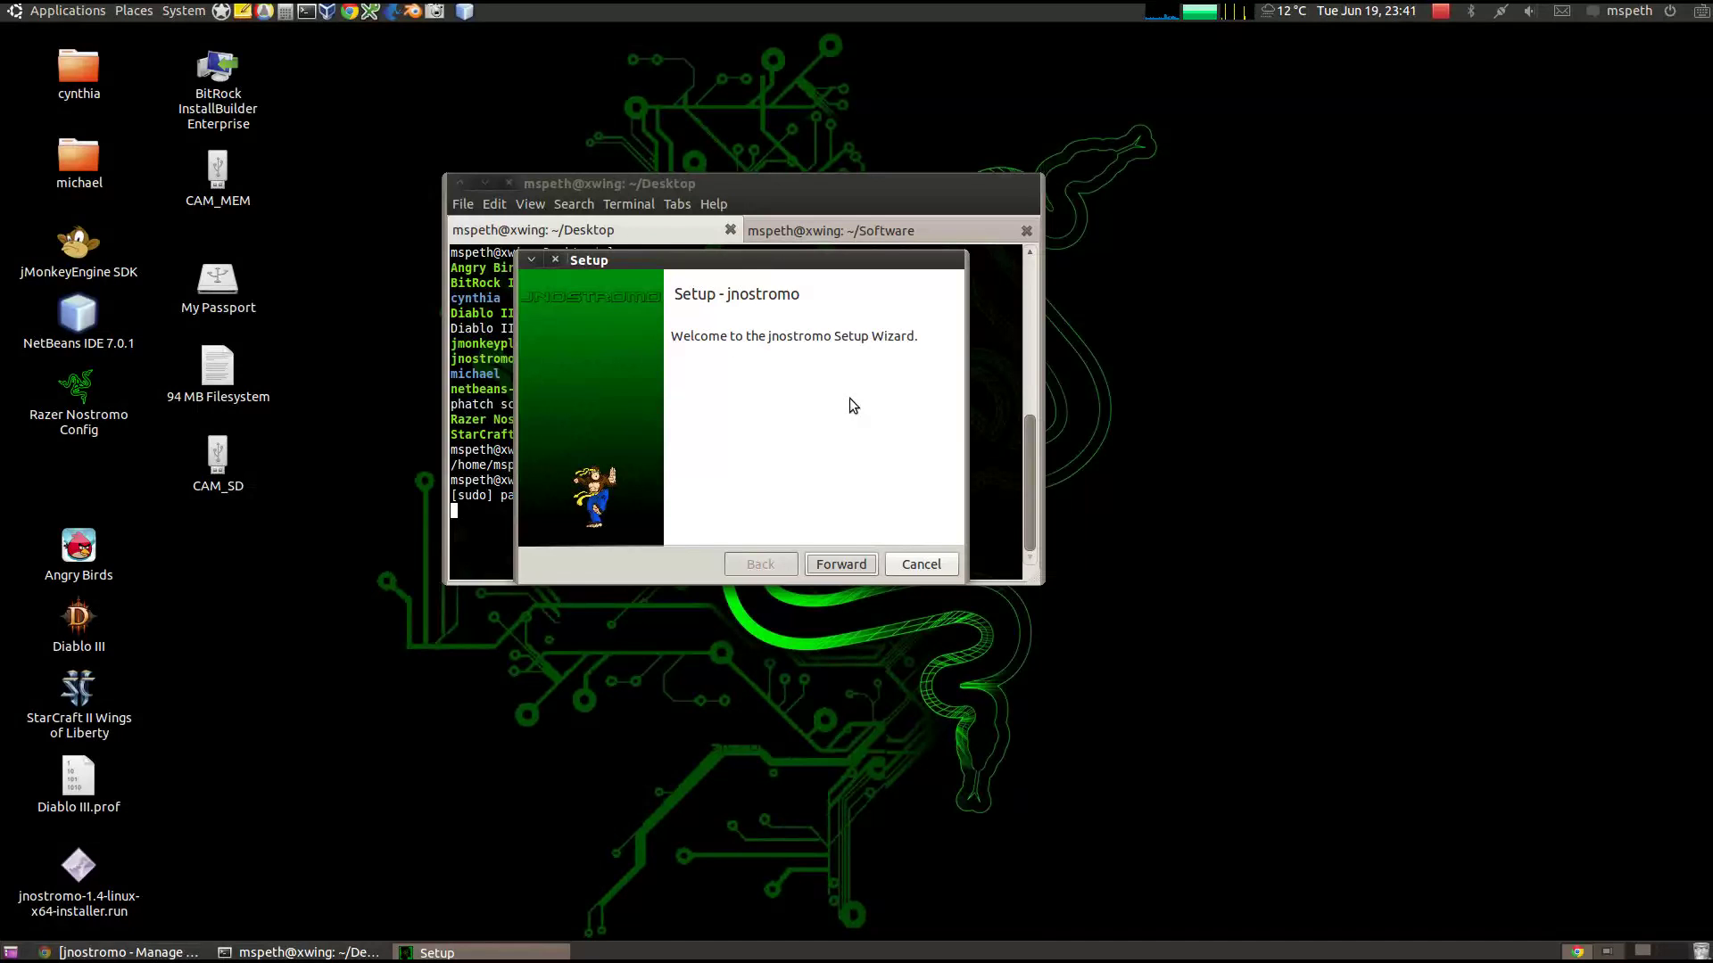
click(843, 566)
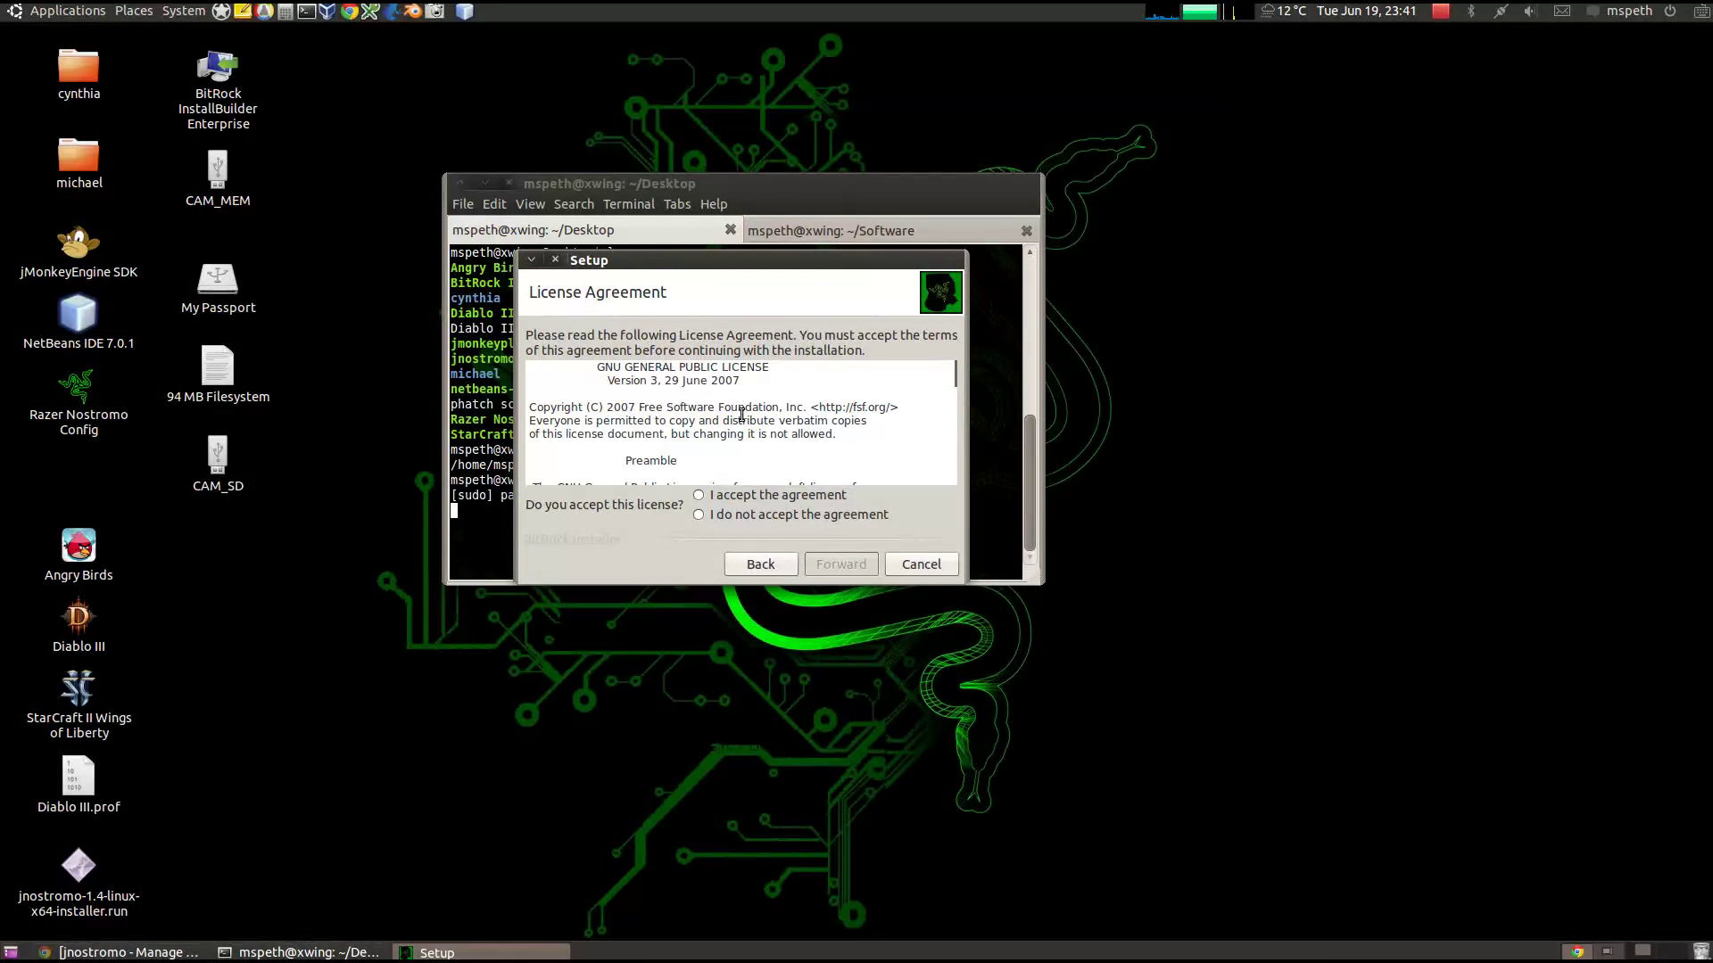
drag(595, 366, 800, 371)
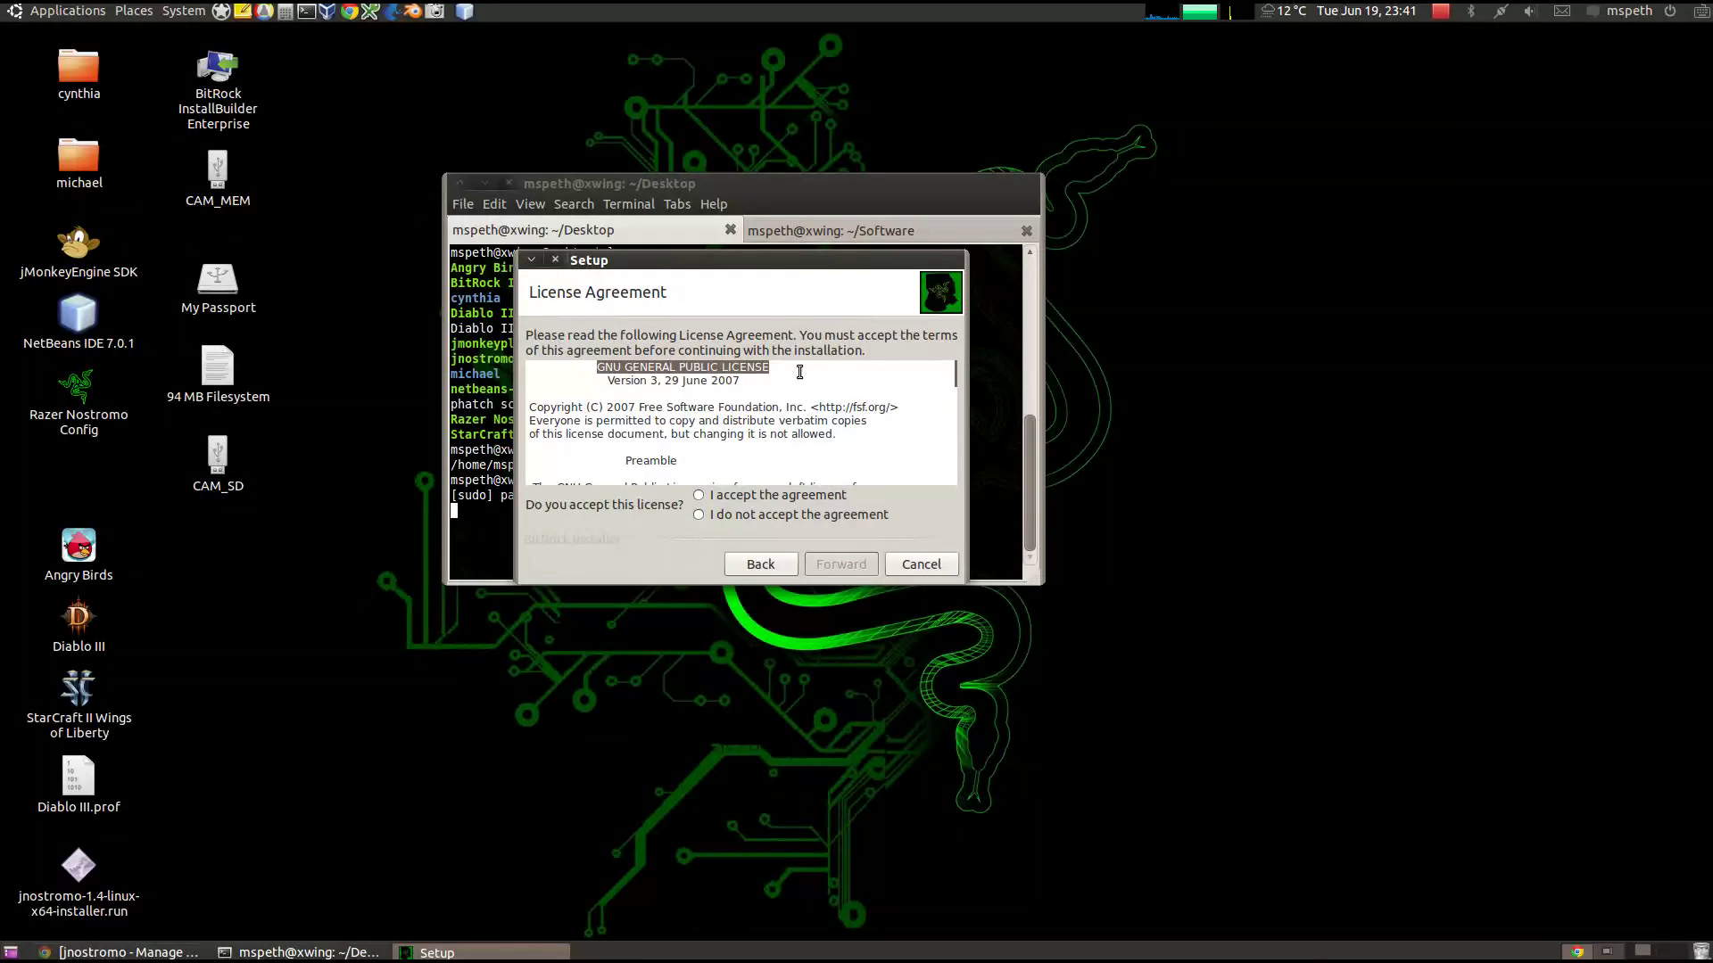
drag(665, 380, 950, 382)
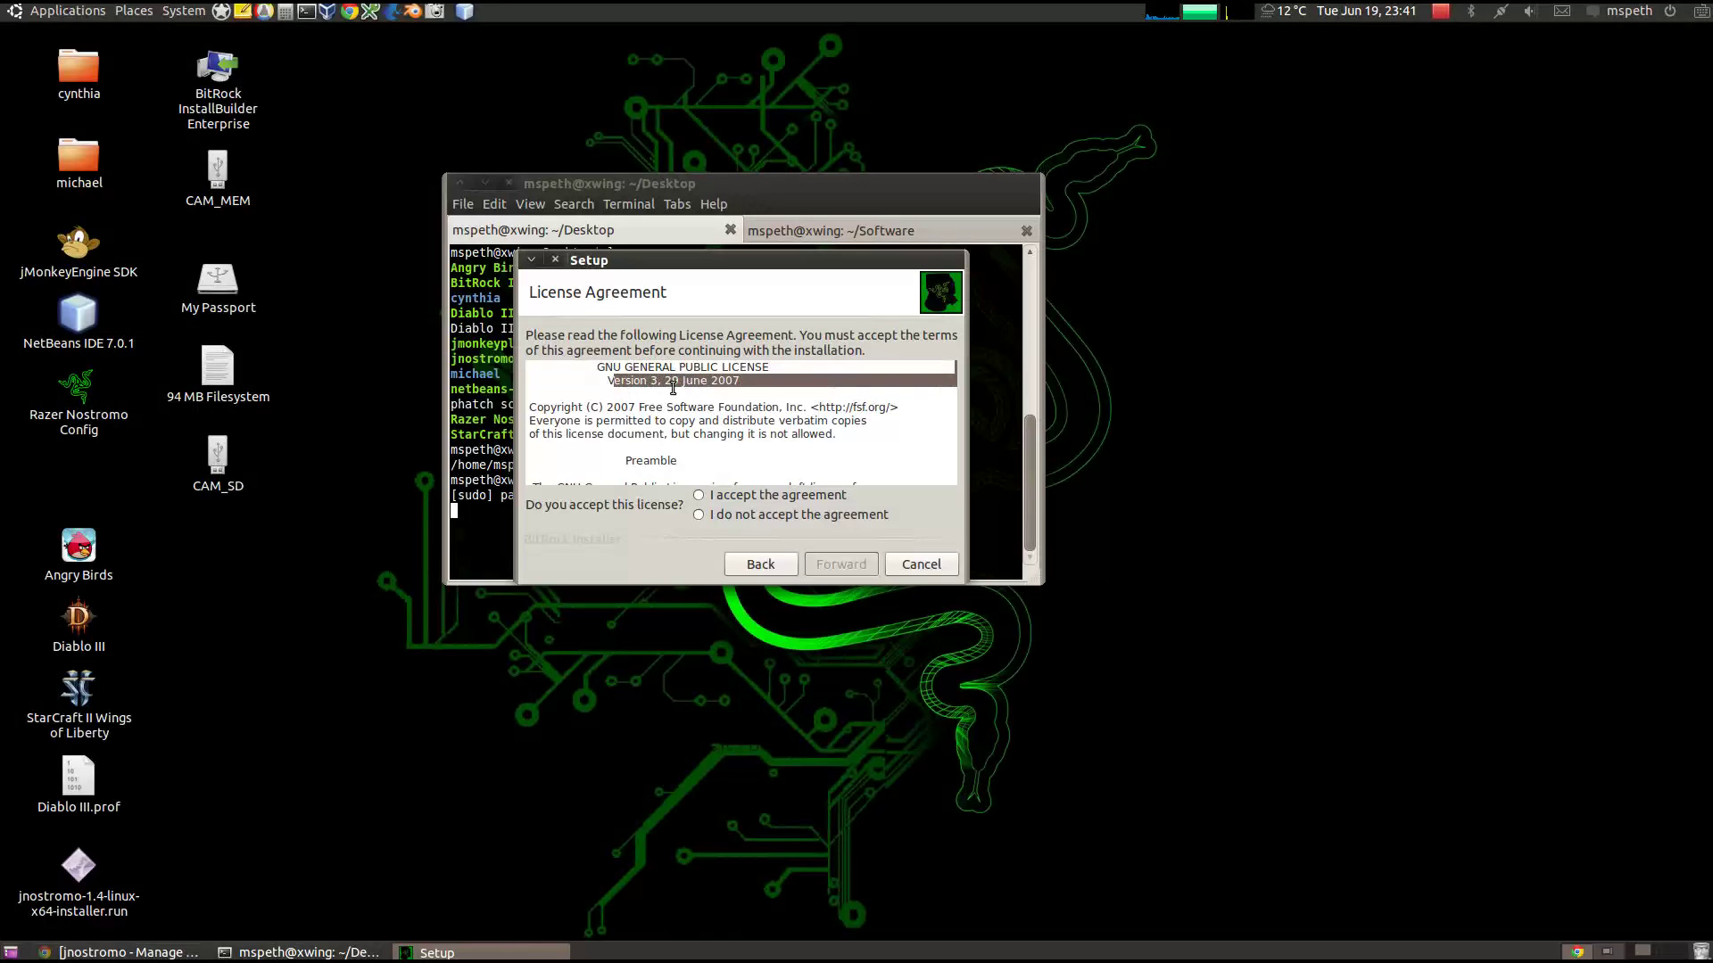
click(679, 380)
scroll(709, 477, down, 10)
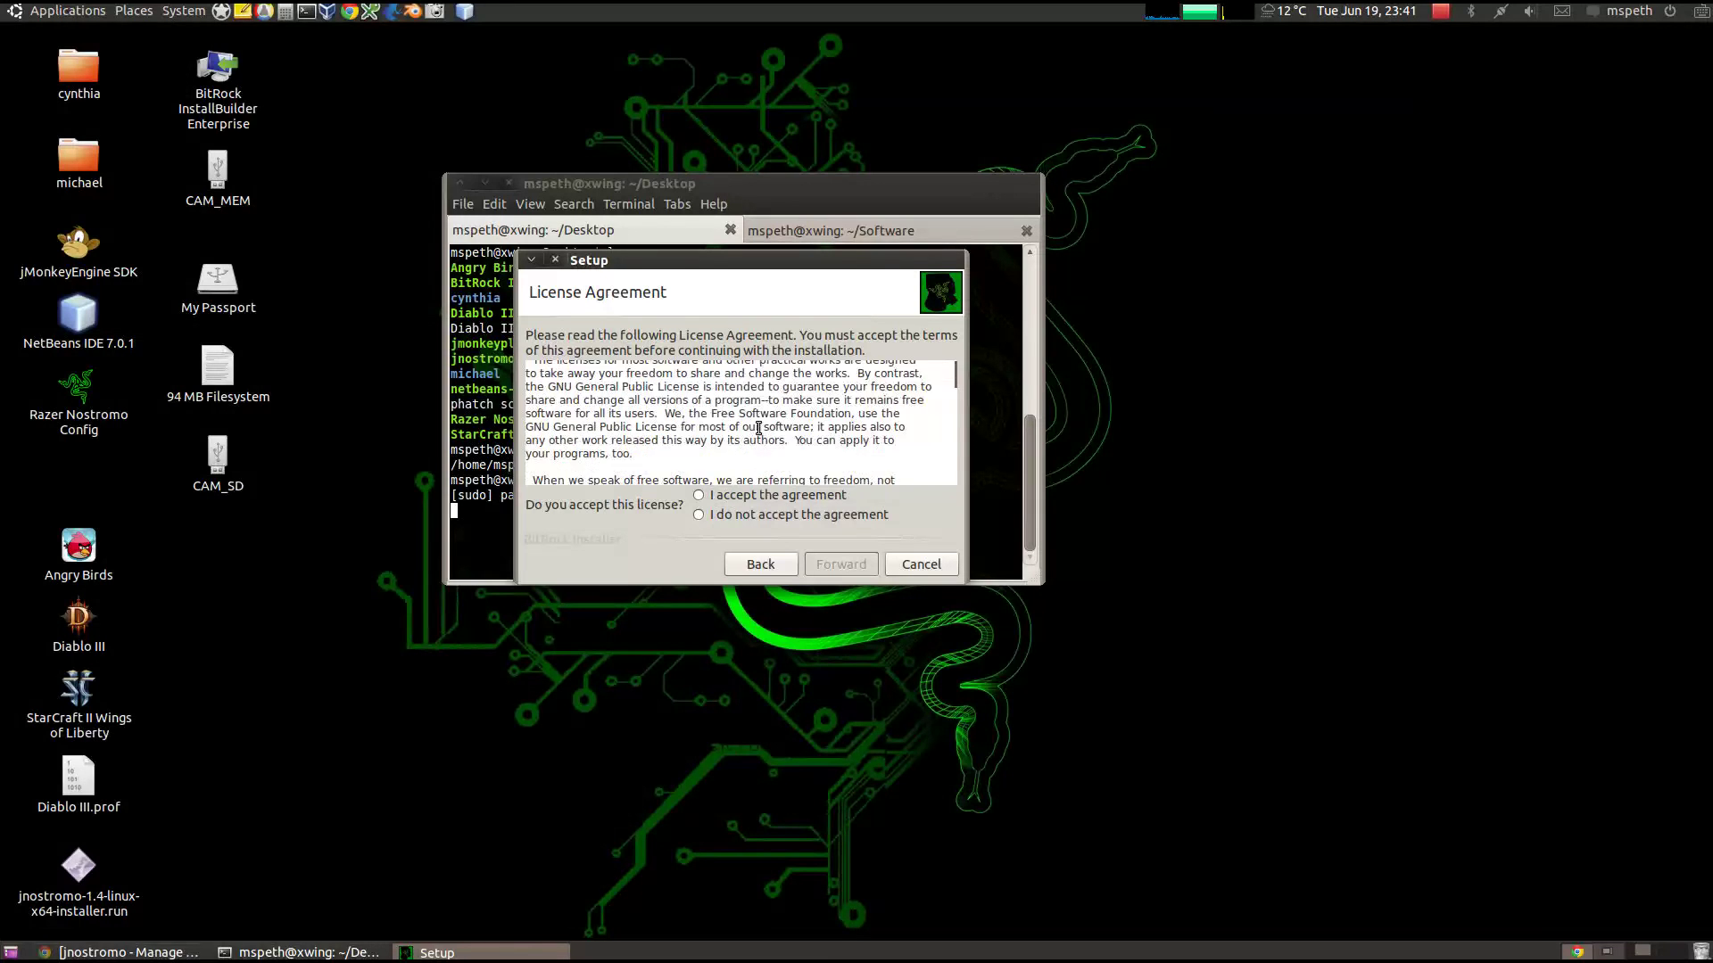
click(699, 496)
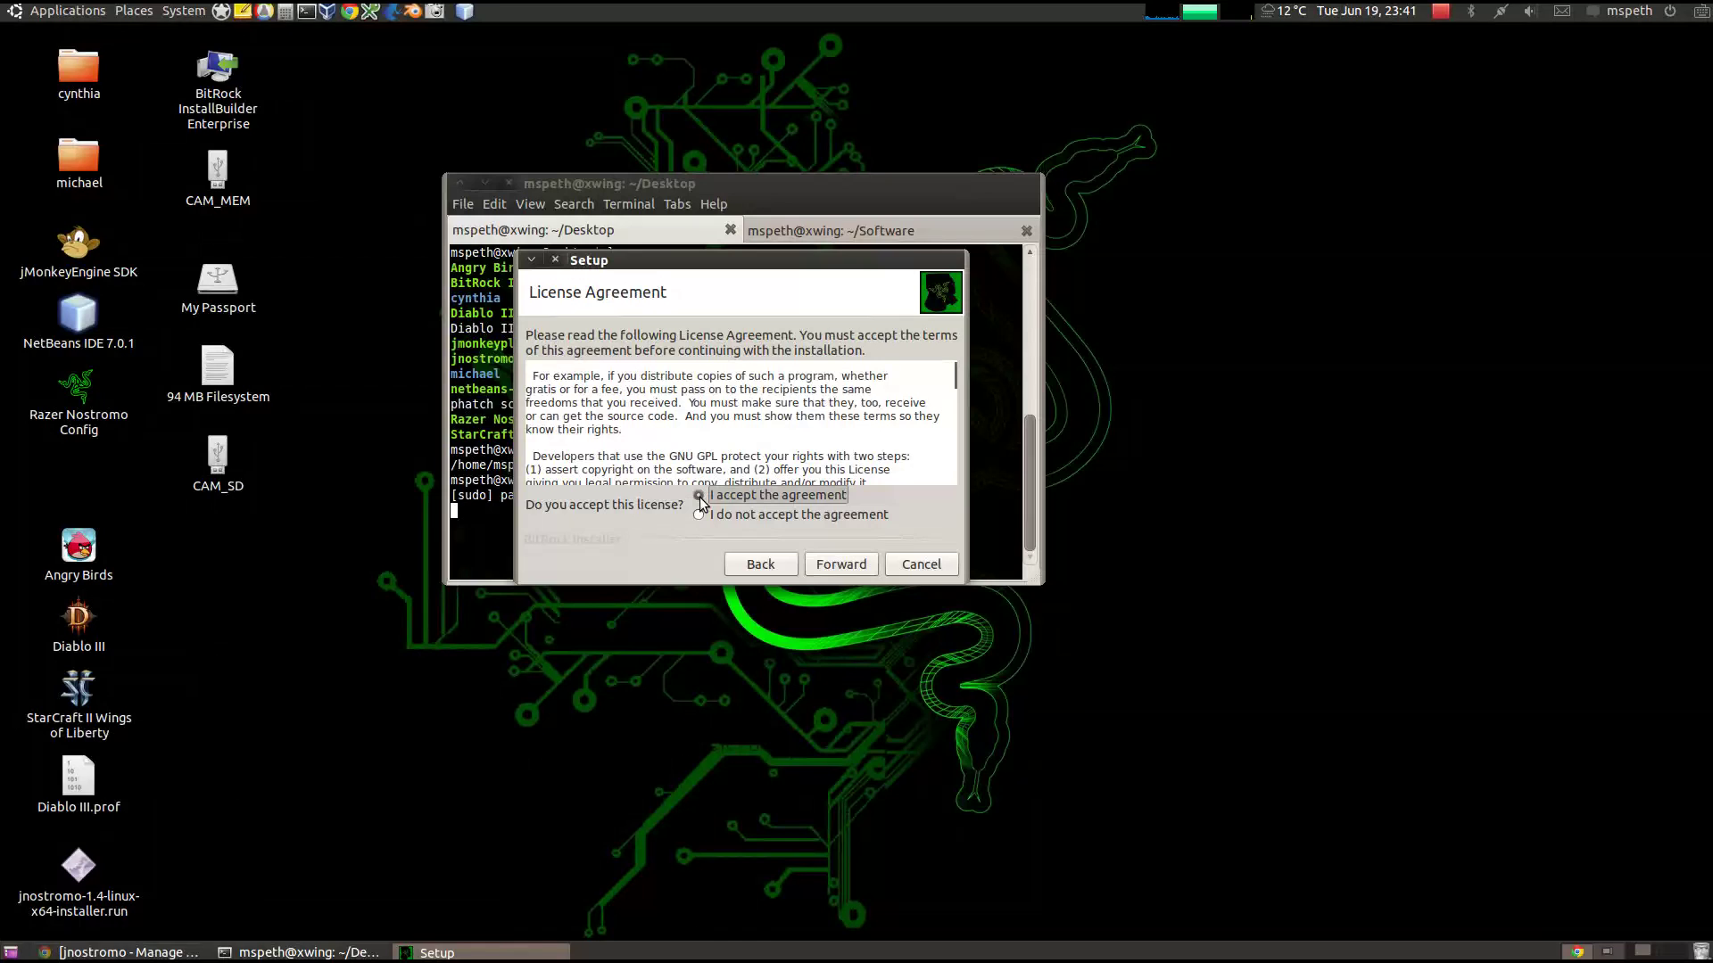
click(862, 443)
- Replace /opt with the Software folder in the home directory as install path and install
click(843, 570)
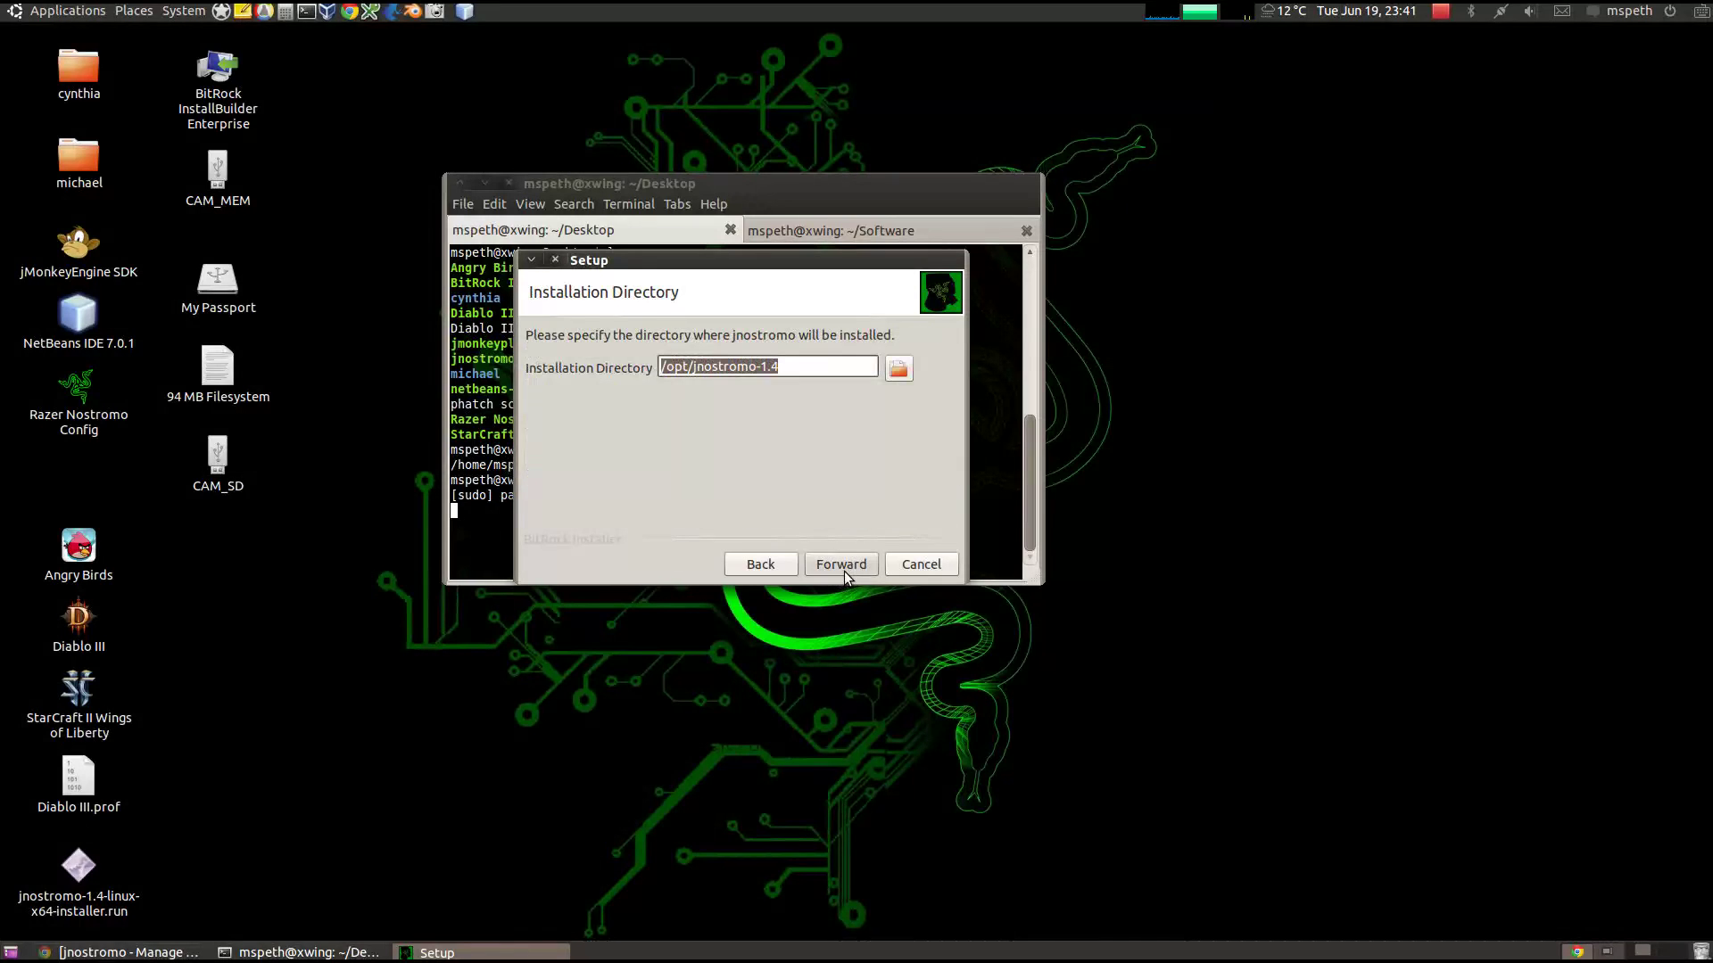
click(688, 367)
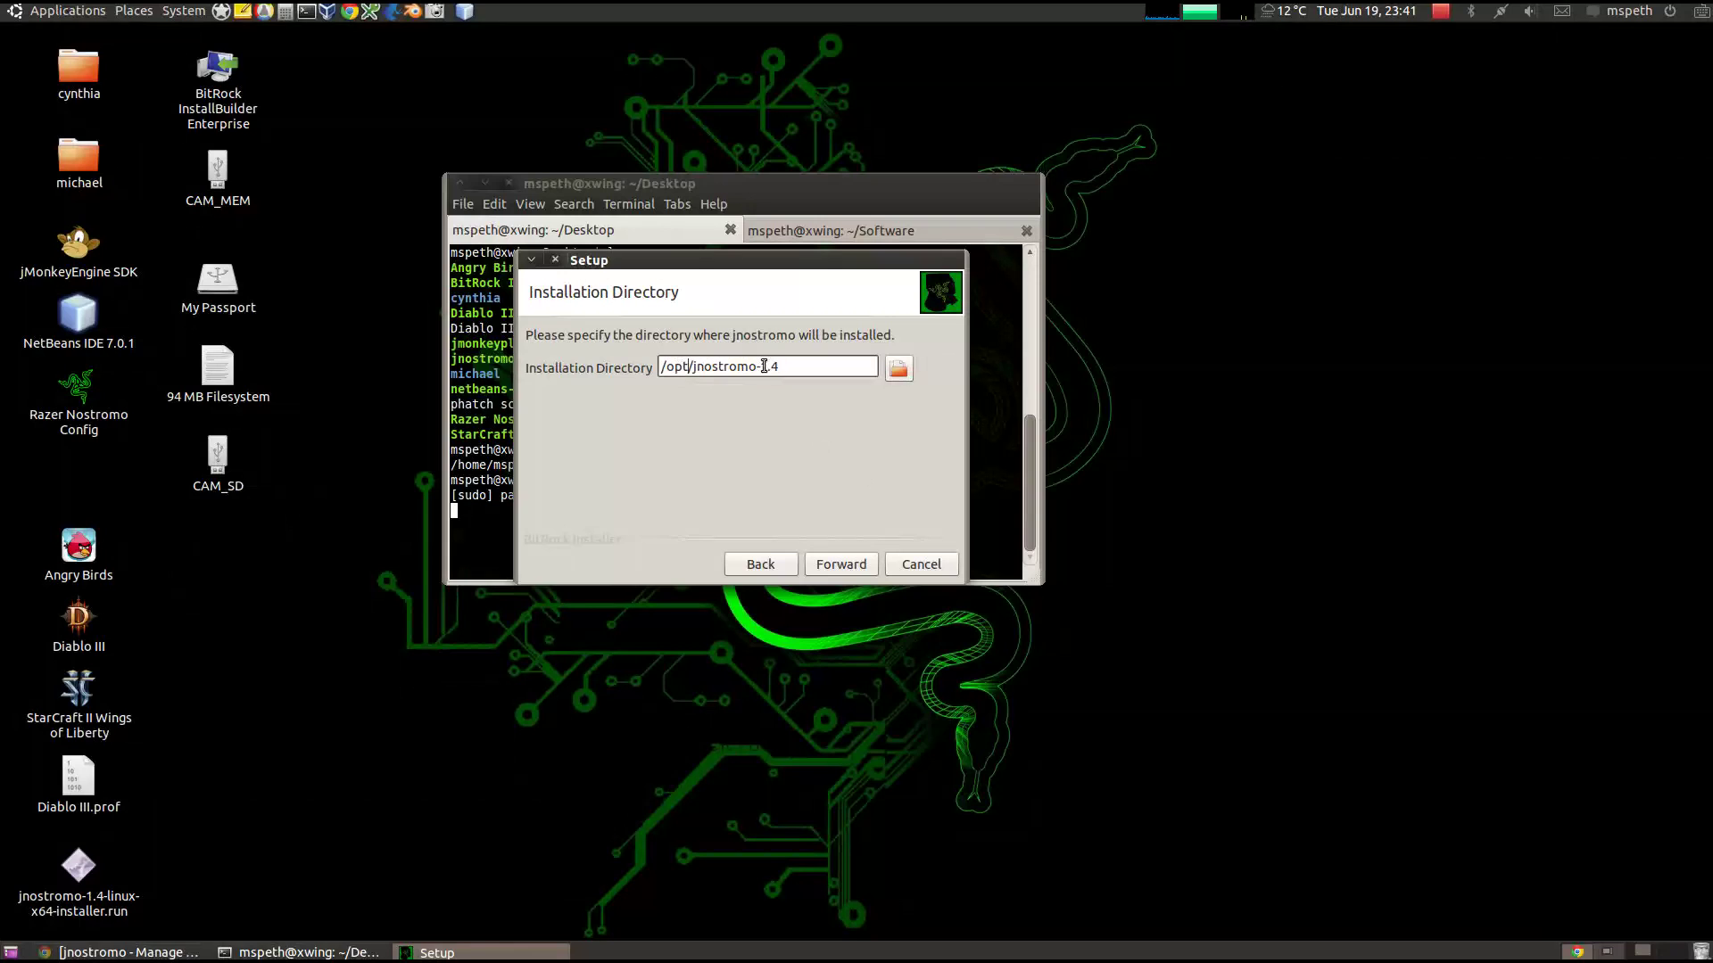
drag(693, 367, 659, 369)
text(/home/mspeth/Software)
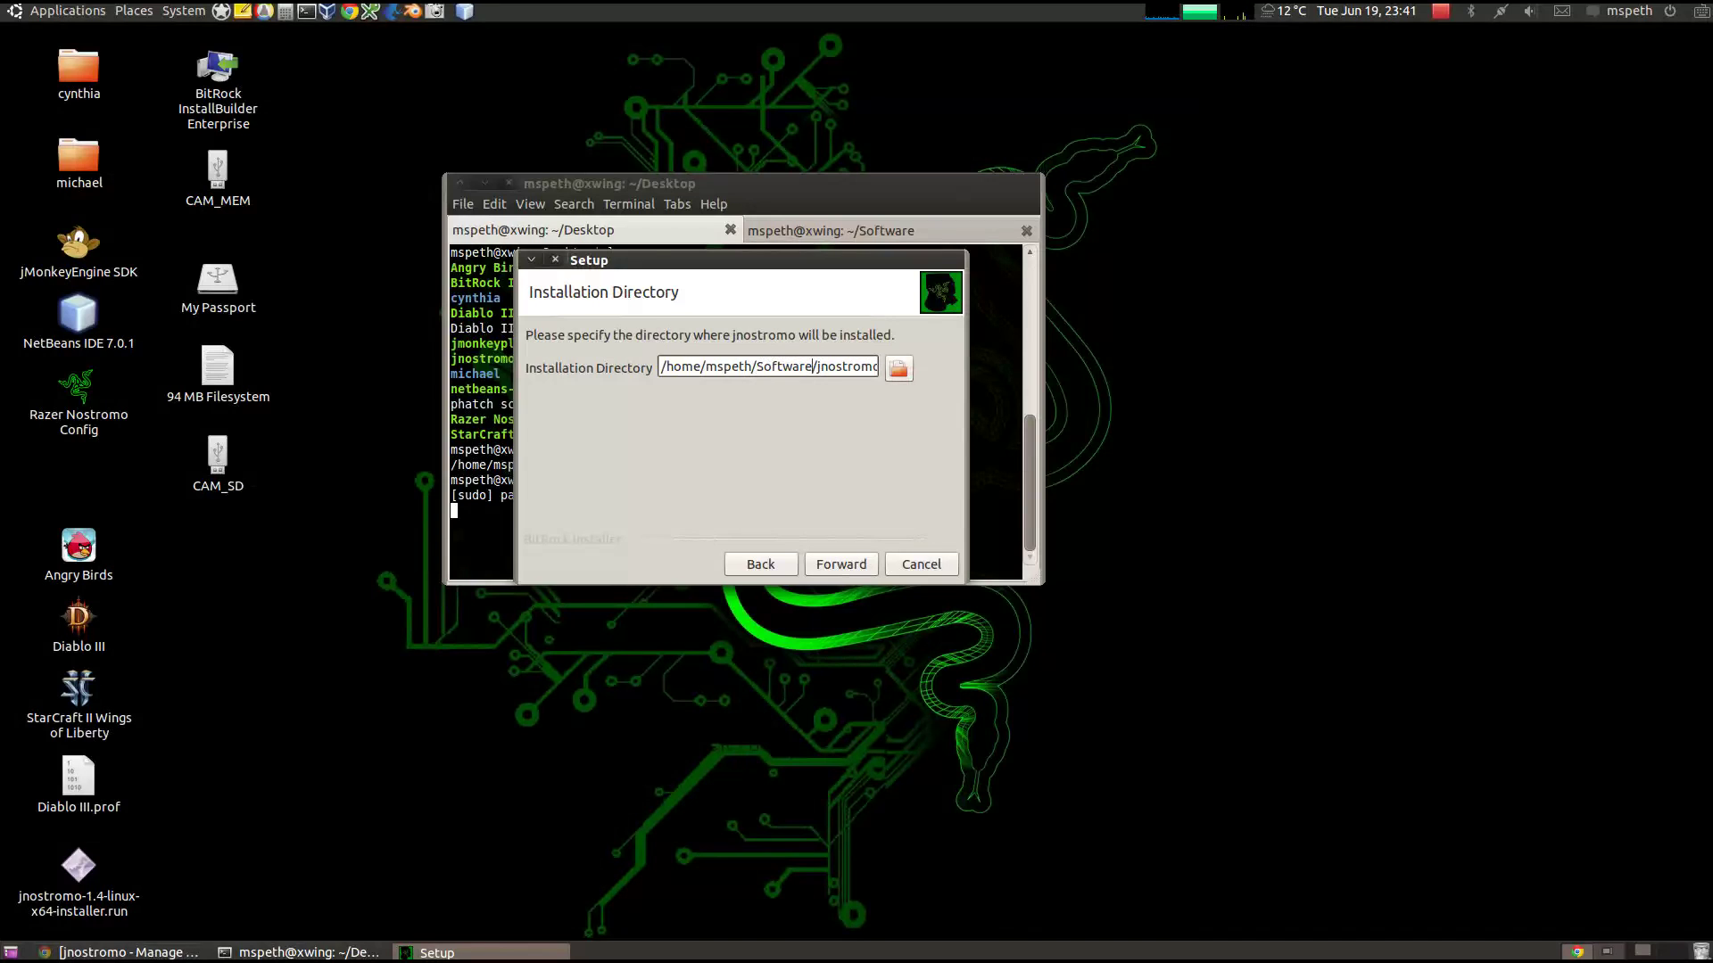
click(846, 565)
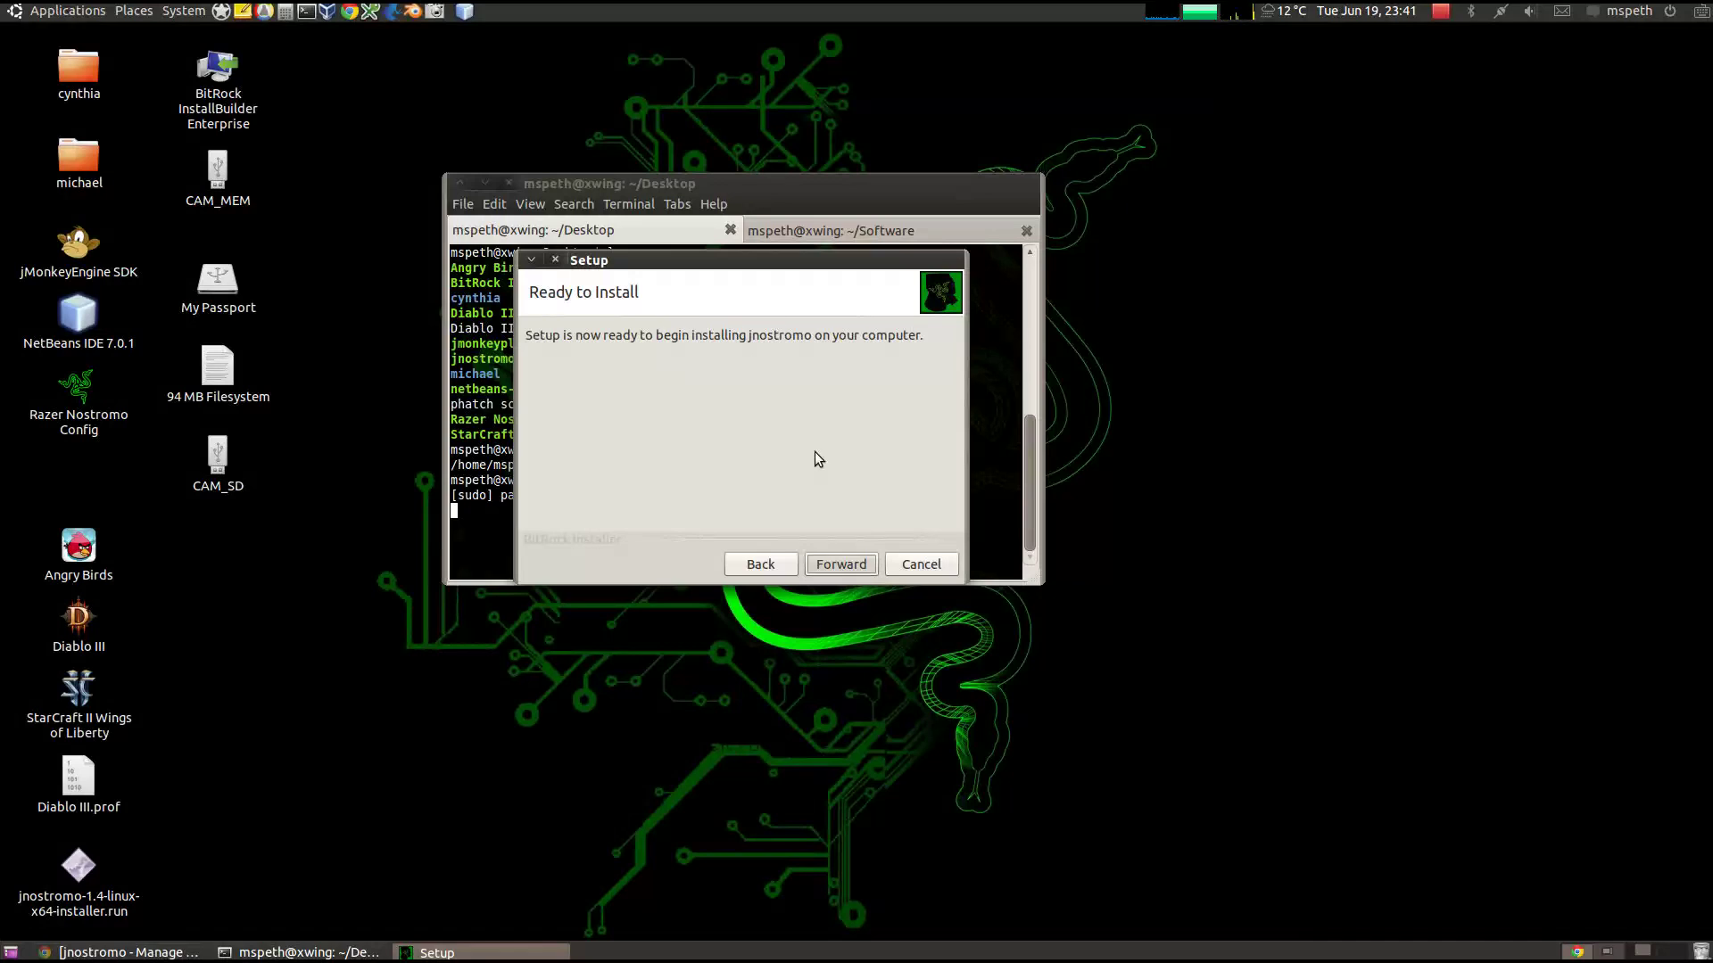
click(838, 561)
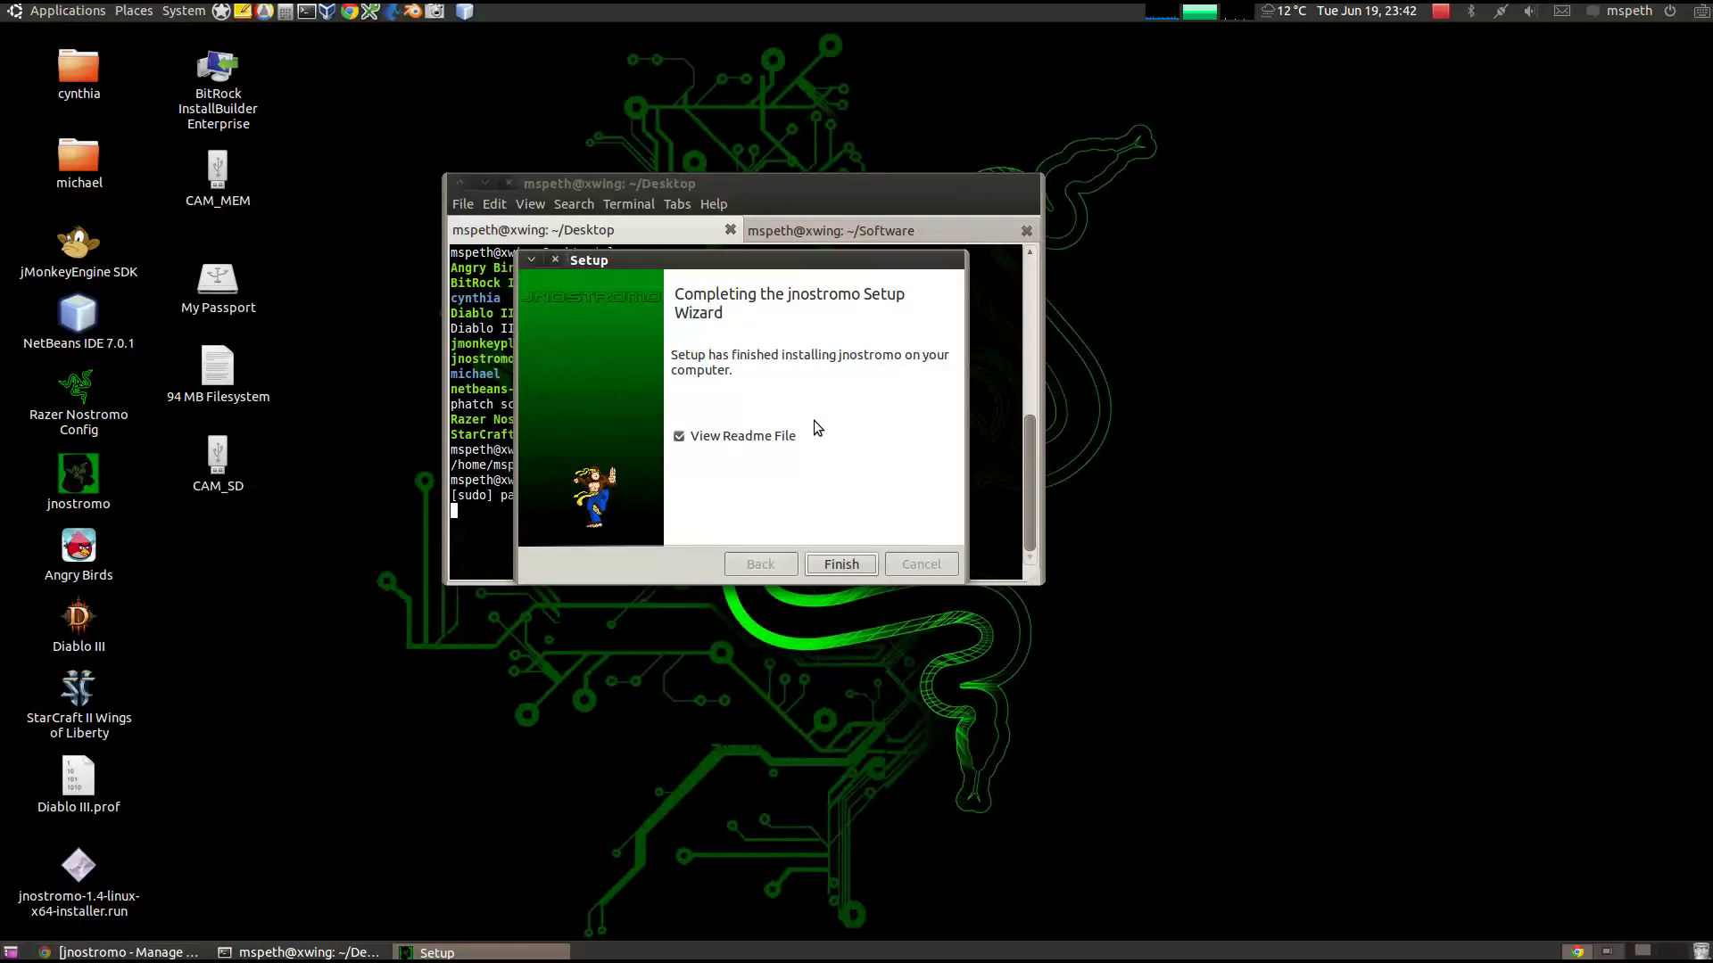
- Finish setup, read the README's uninstall instructions, and close it with OK
click(841, 565)
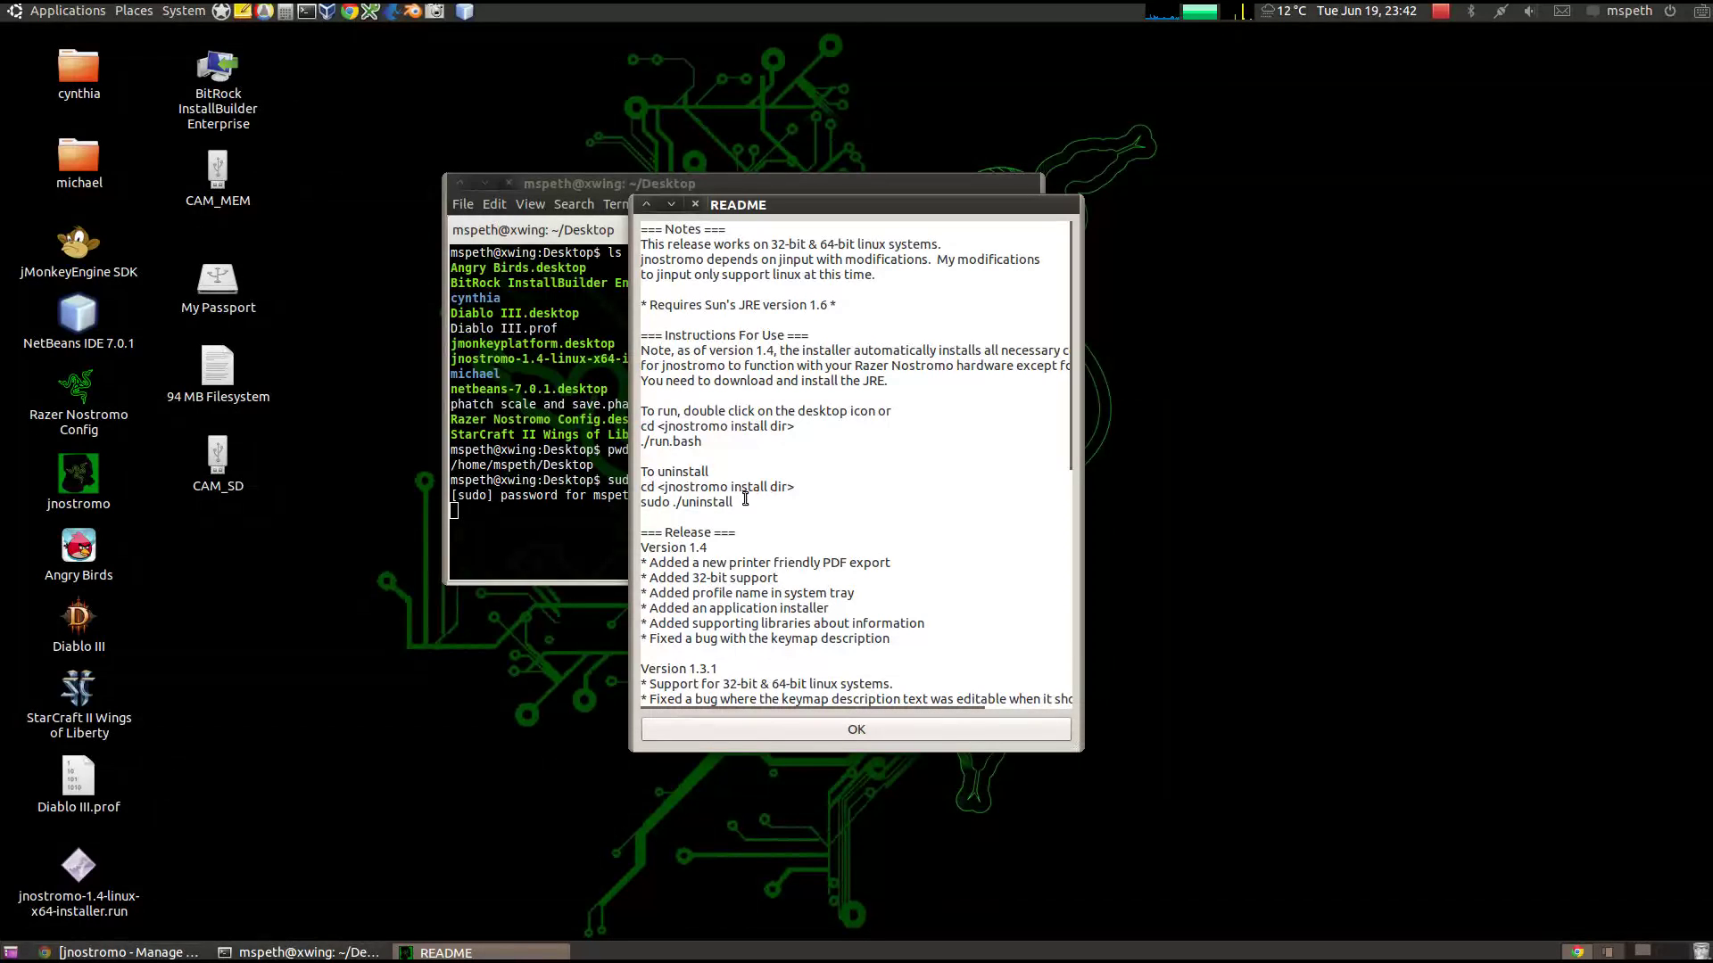
drag(744, 499, 638, 500)
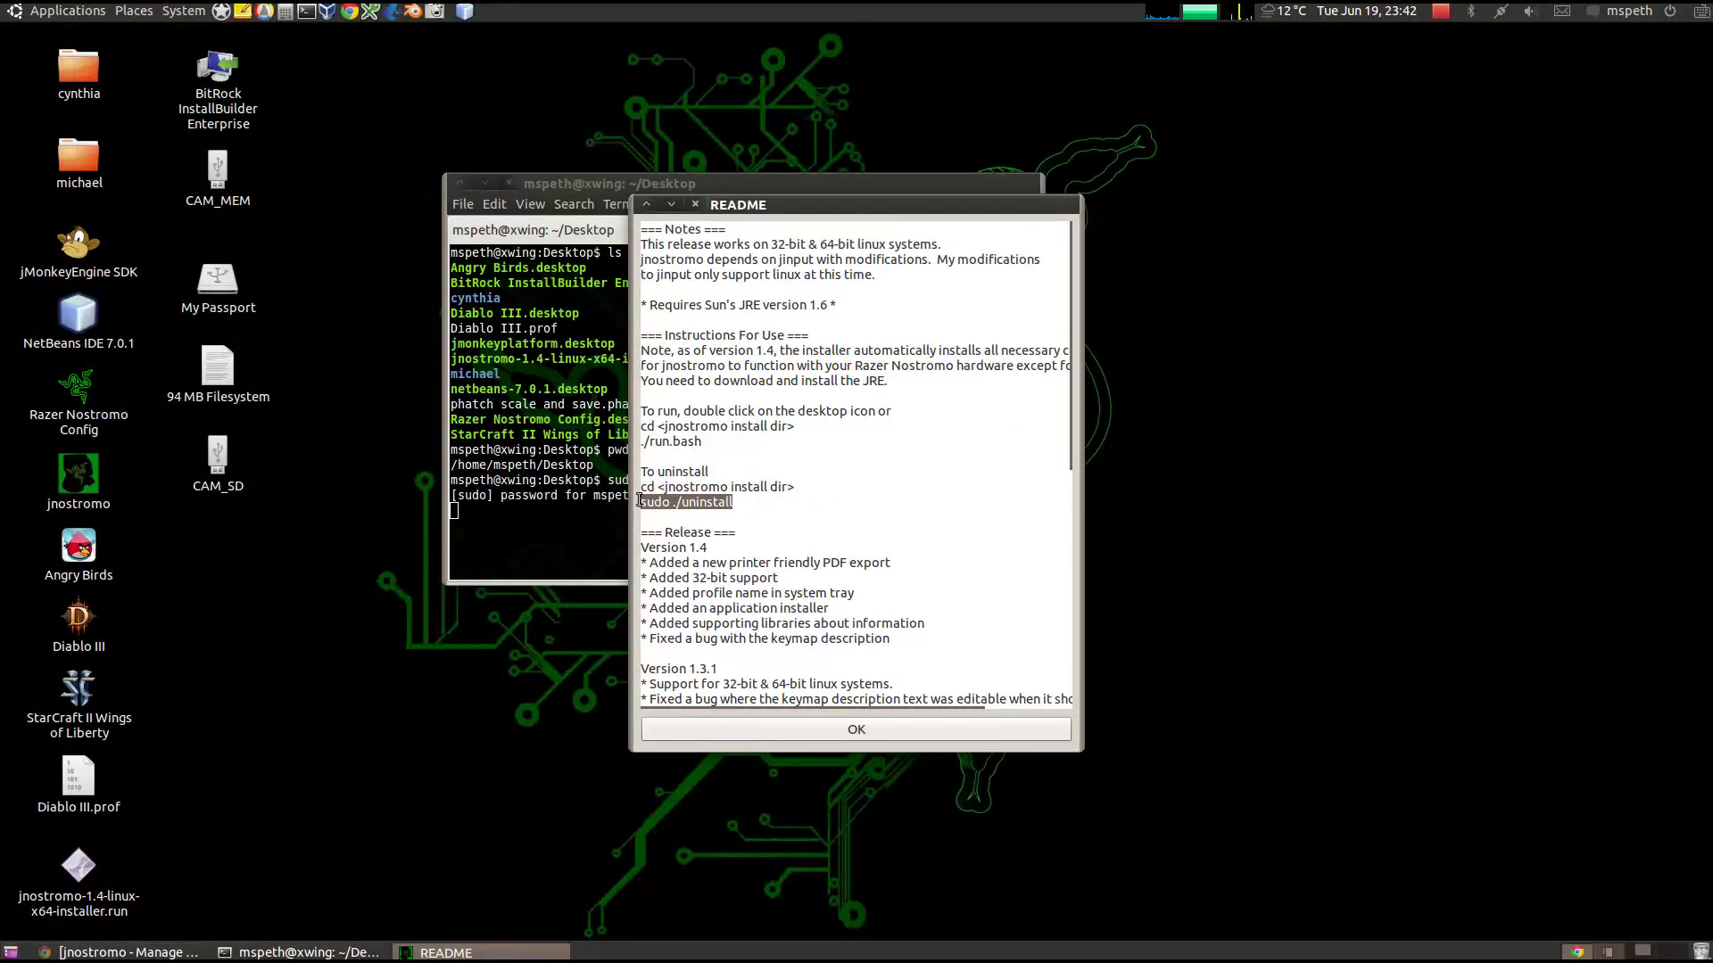
click(878, 485)
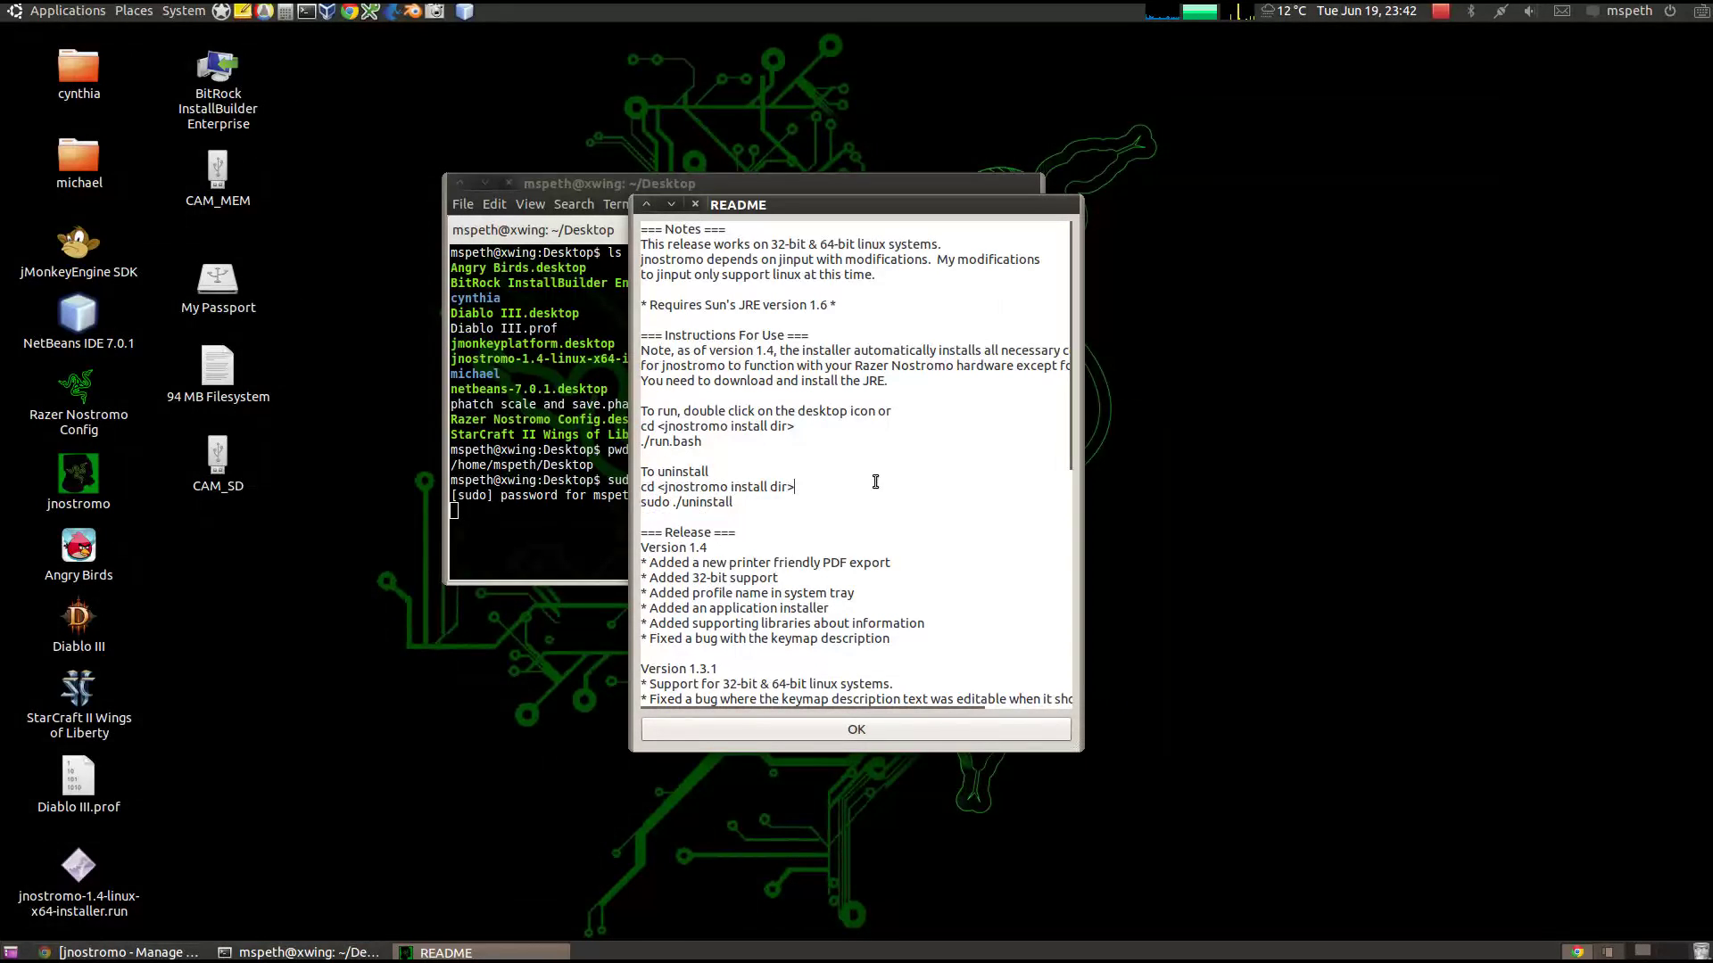
click(925, 733)
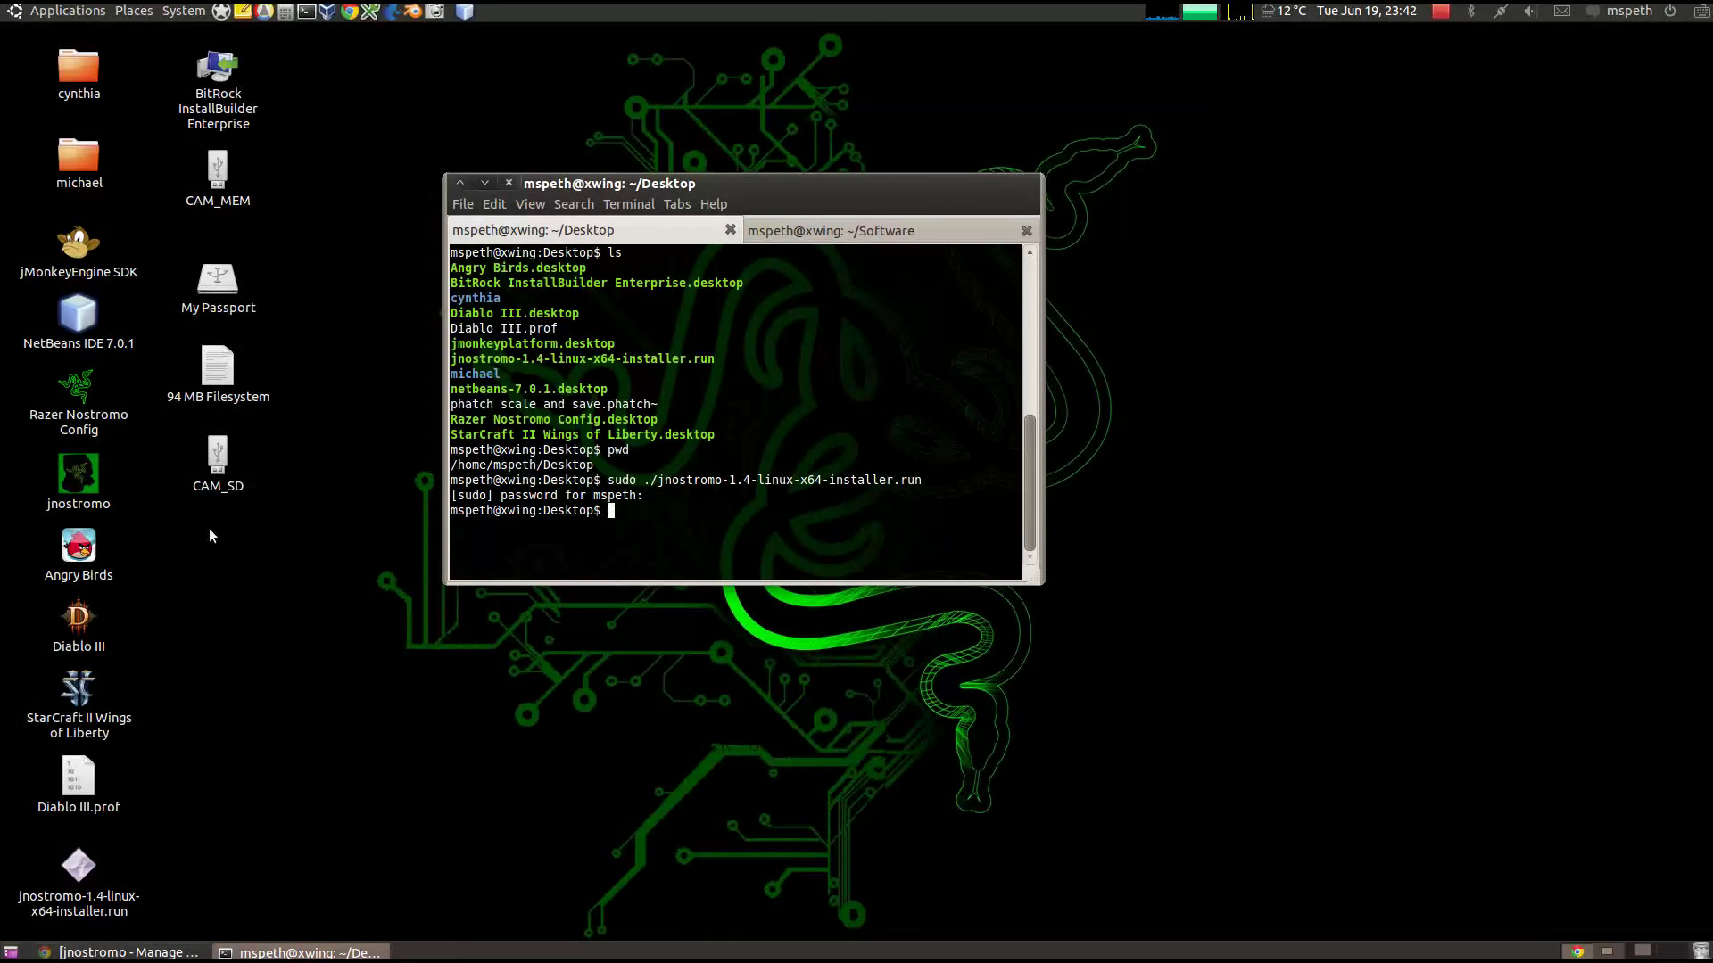
- Launch jnostromo from its desktop icon, opening the Default profile's Keymap 1
click(56, 506)
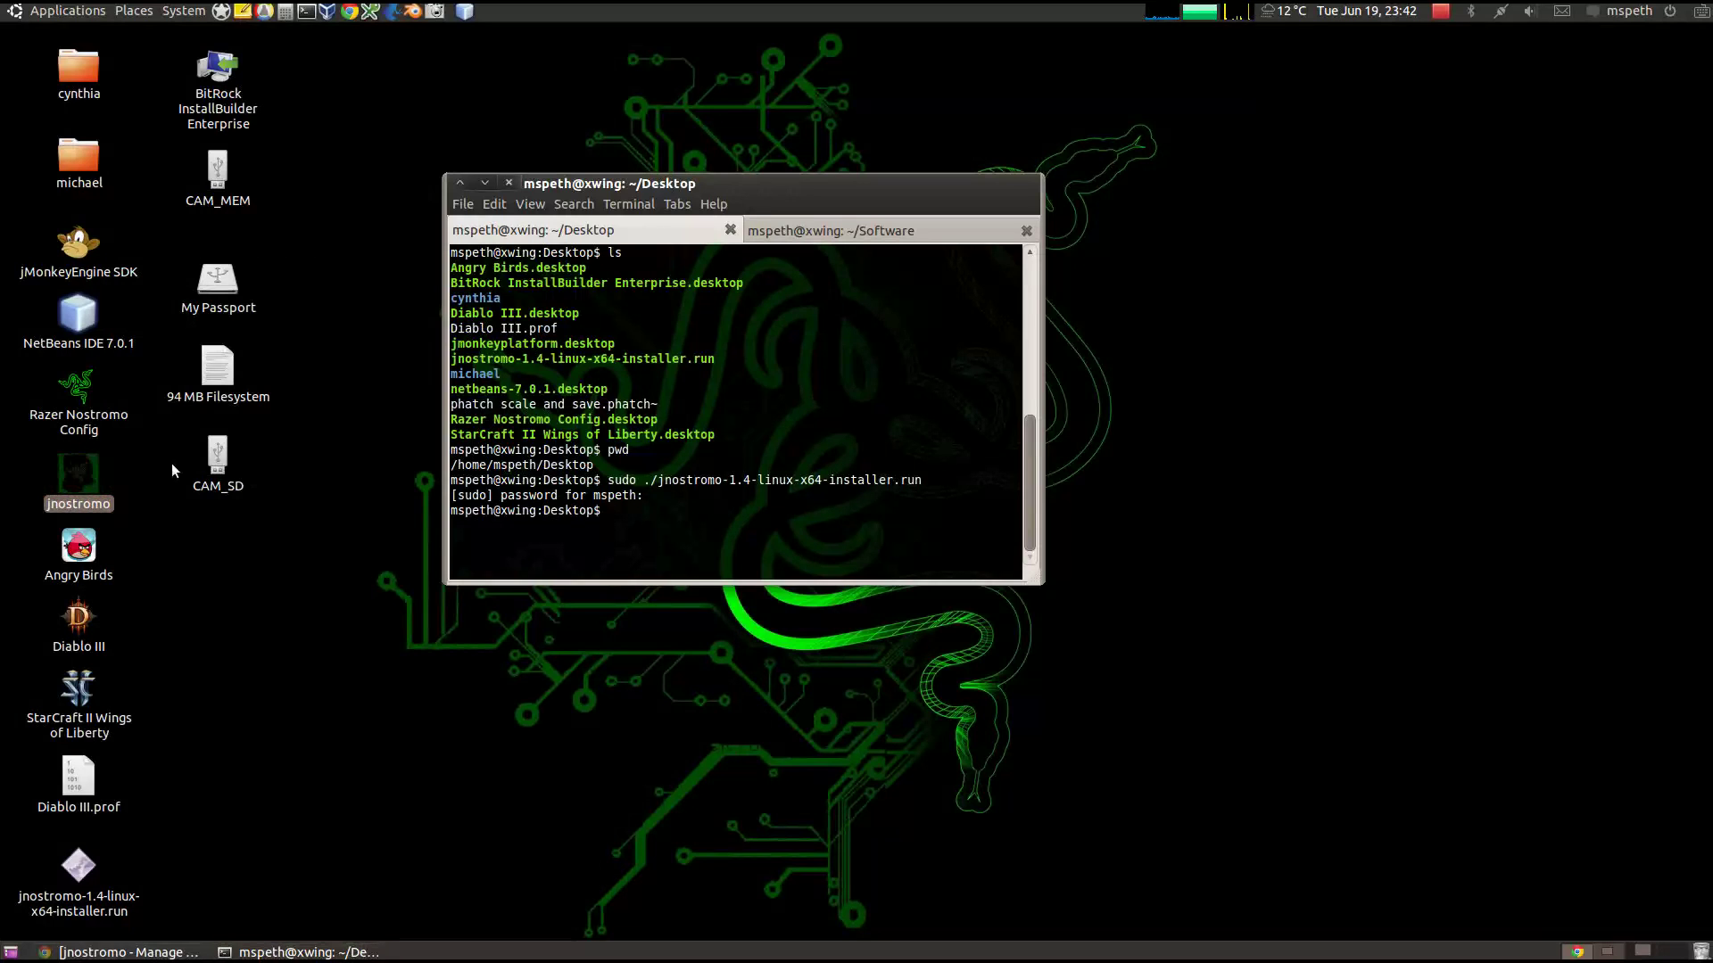
double_click(74, 480)
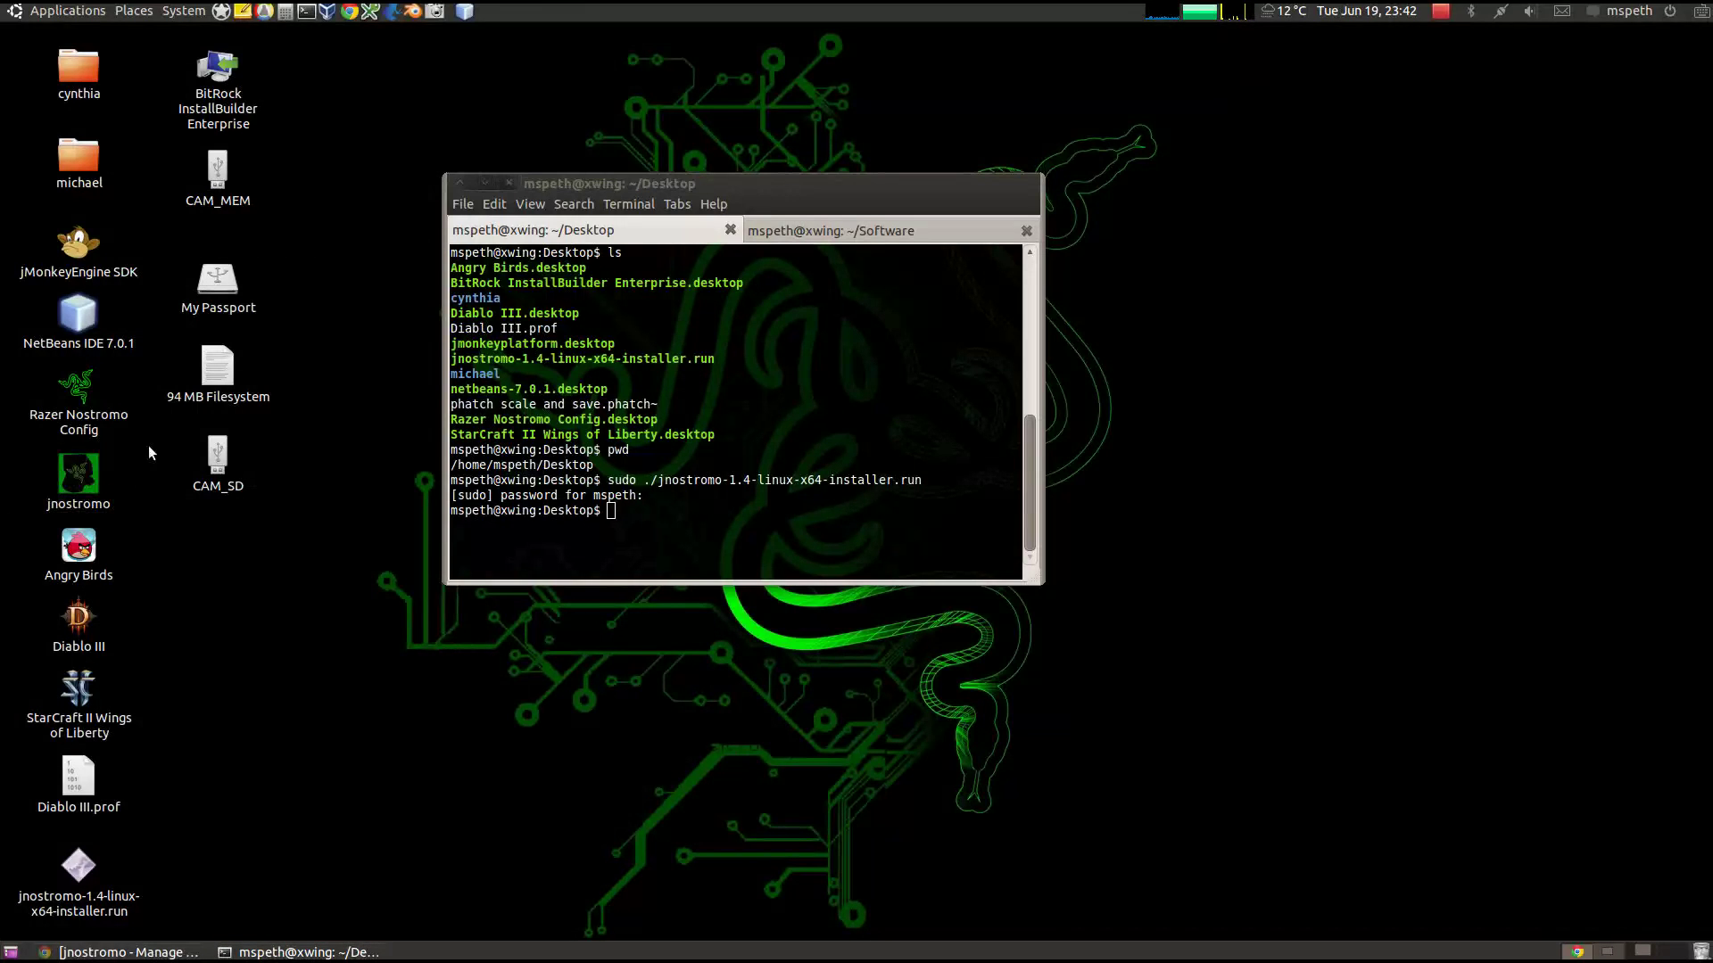
drag(139, 449, 100, 468)
click(298, 591)
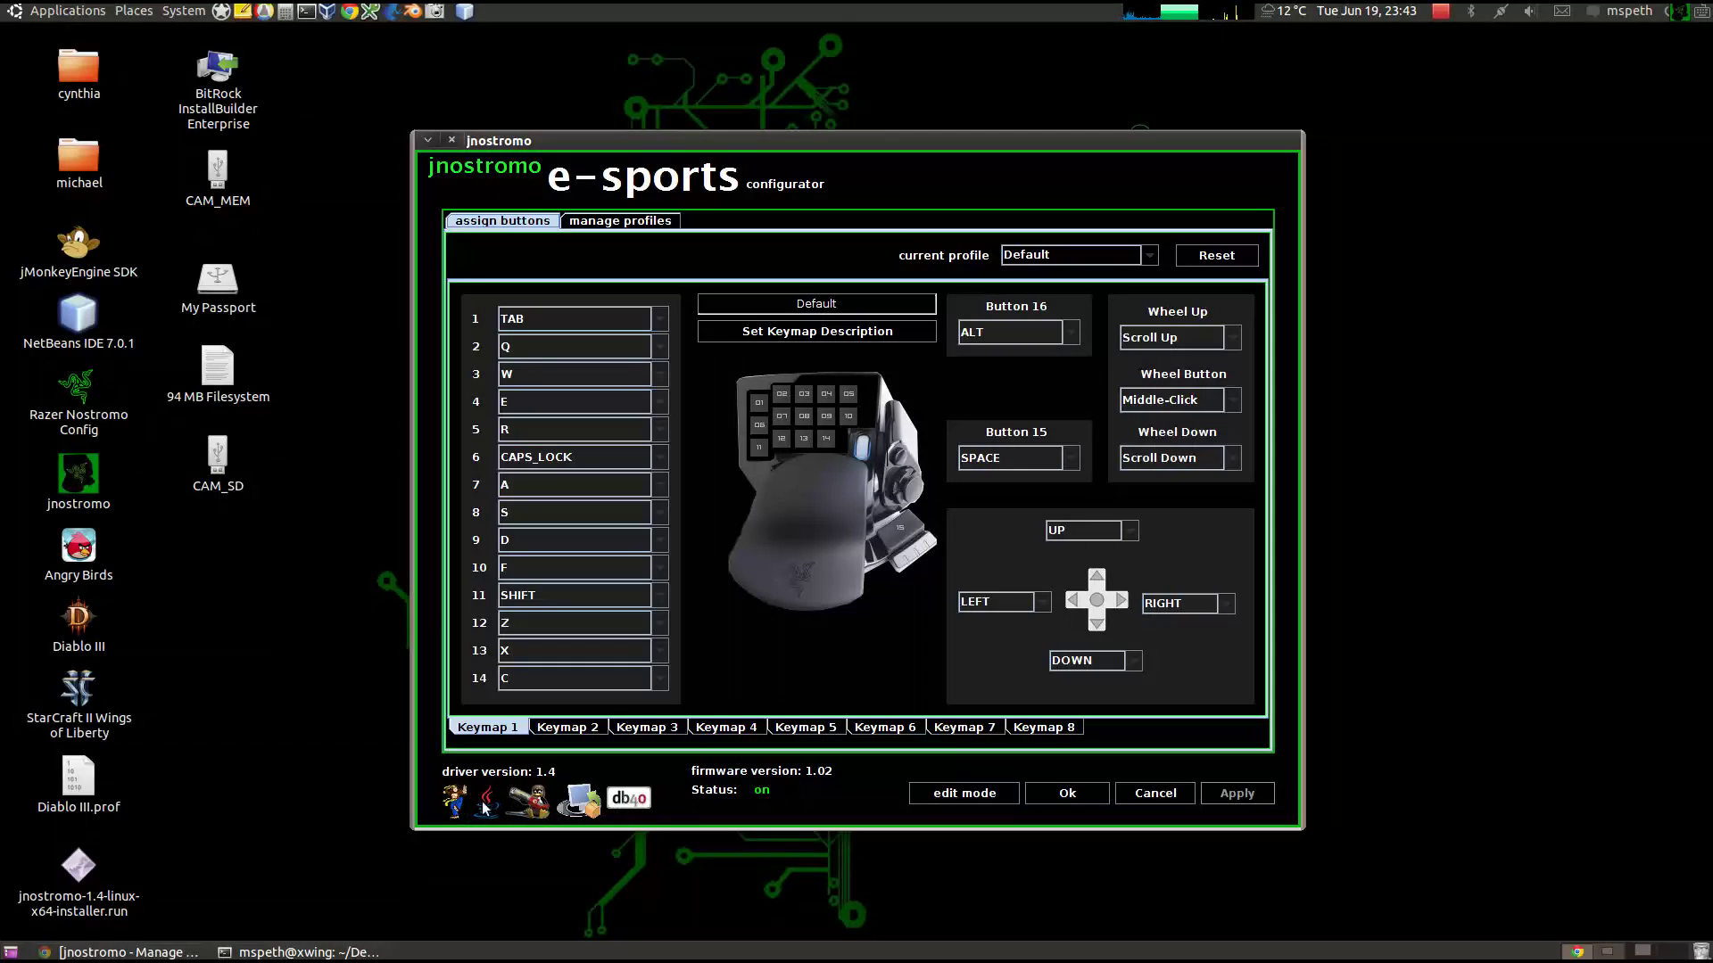
- View and close the jnostromo 1.4 About information from both the logo and the tray menu
click(455, 804)
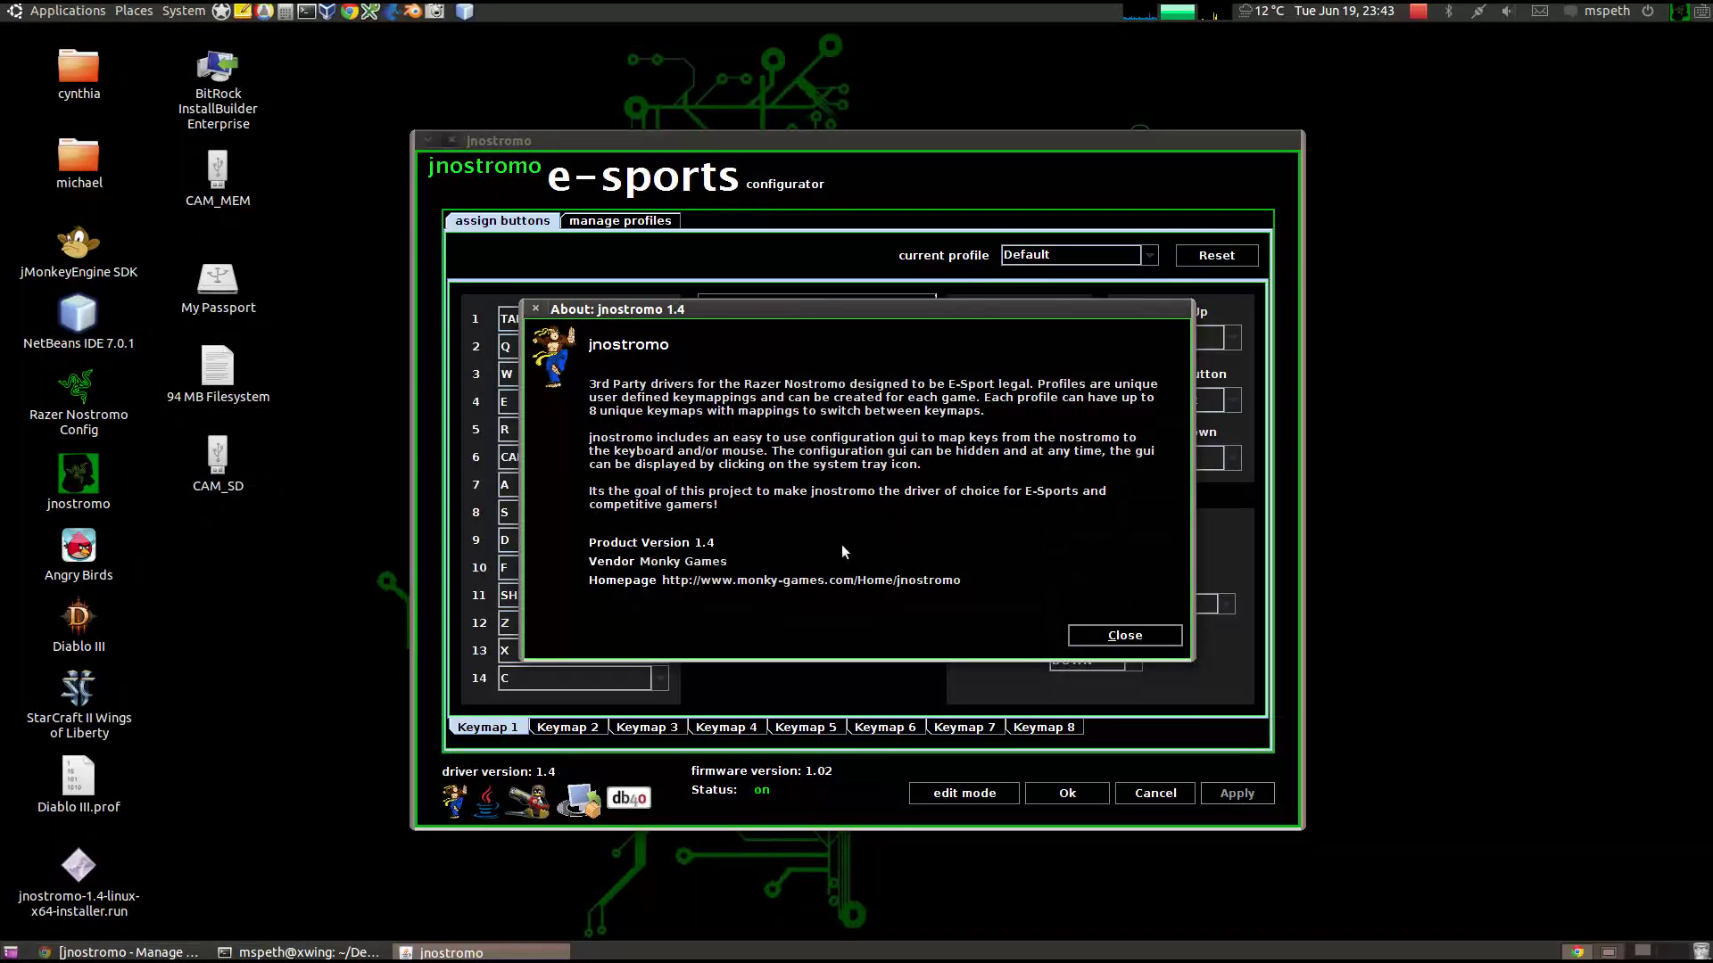
click(1104, 637)
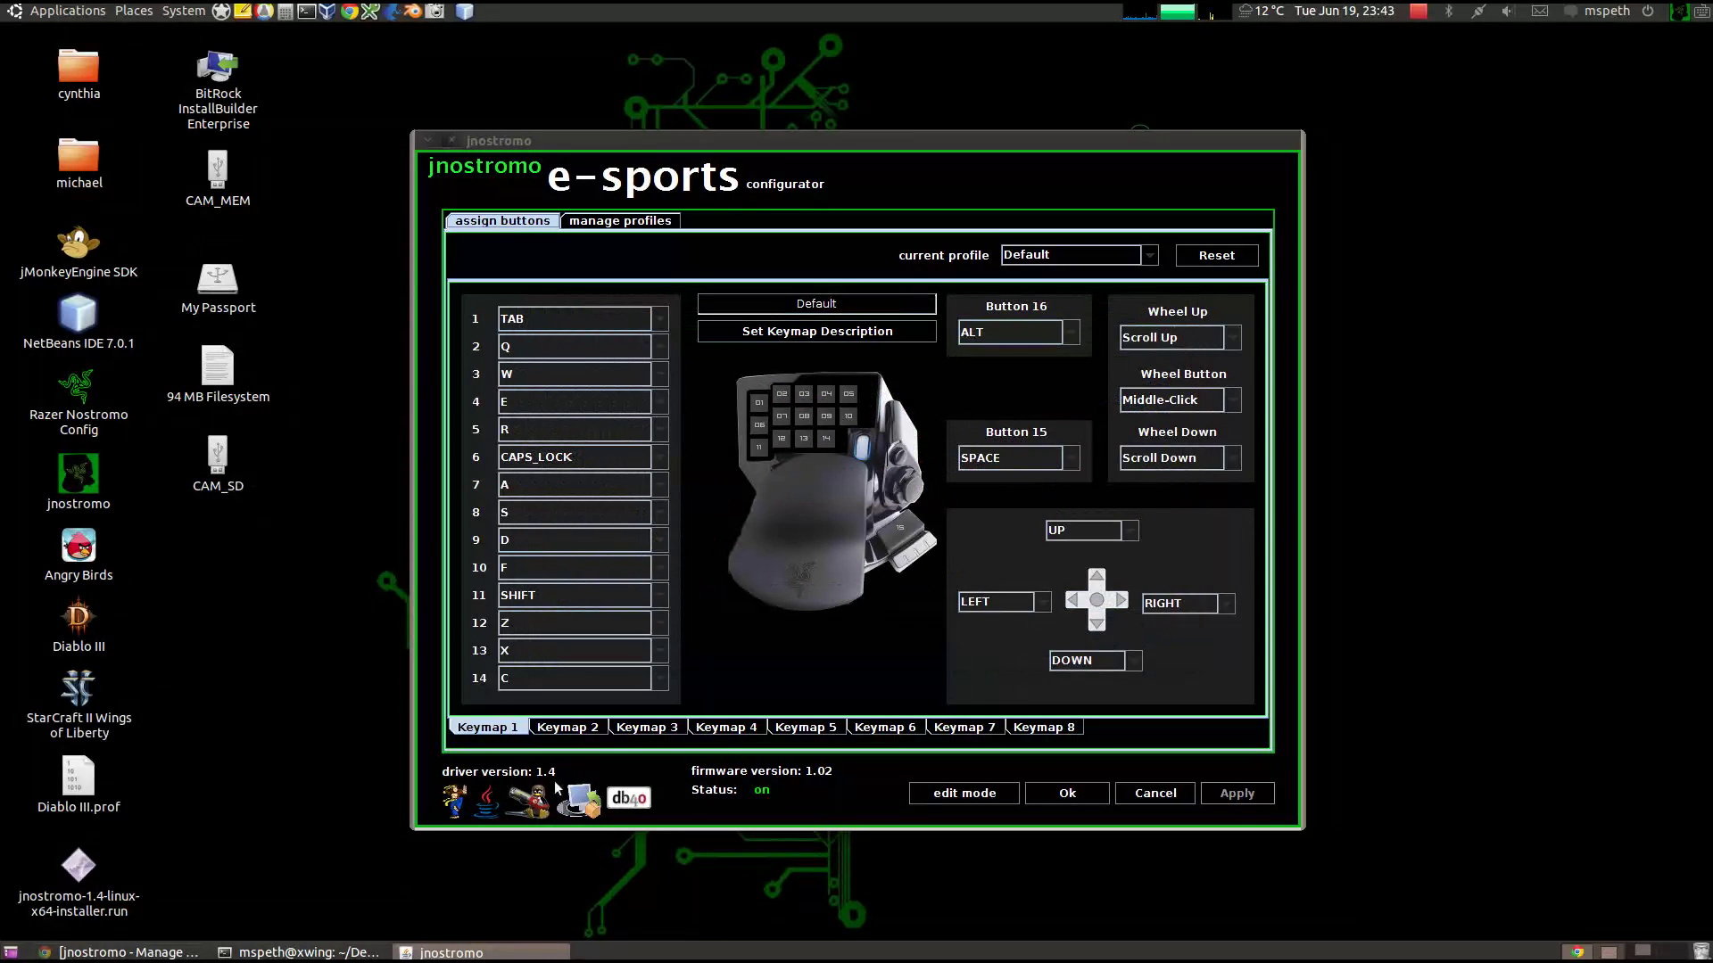
click(1683, 14)
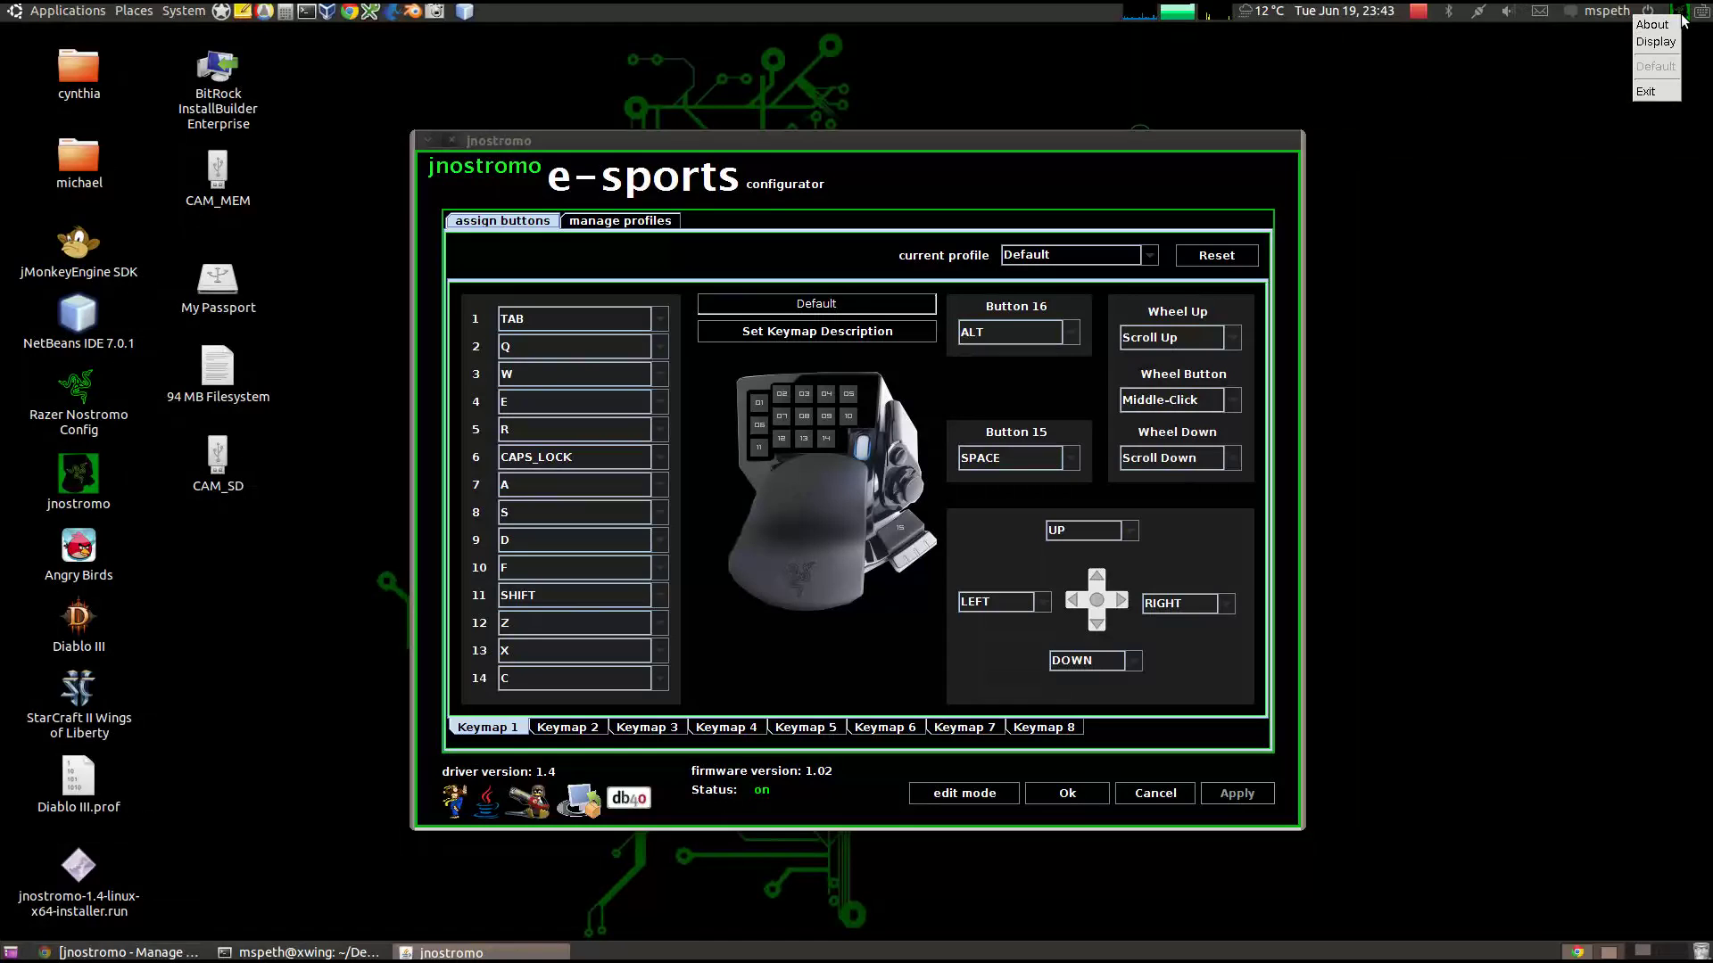
click(1656, 25)
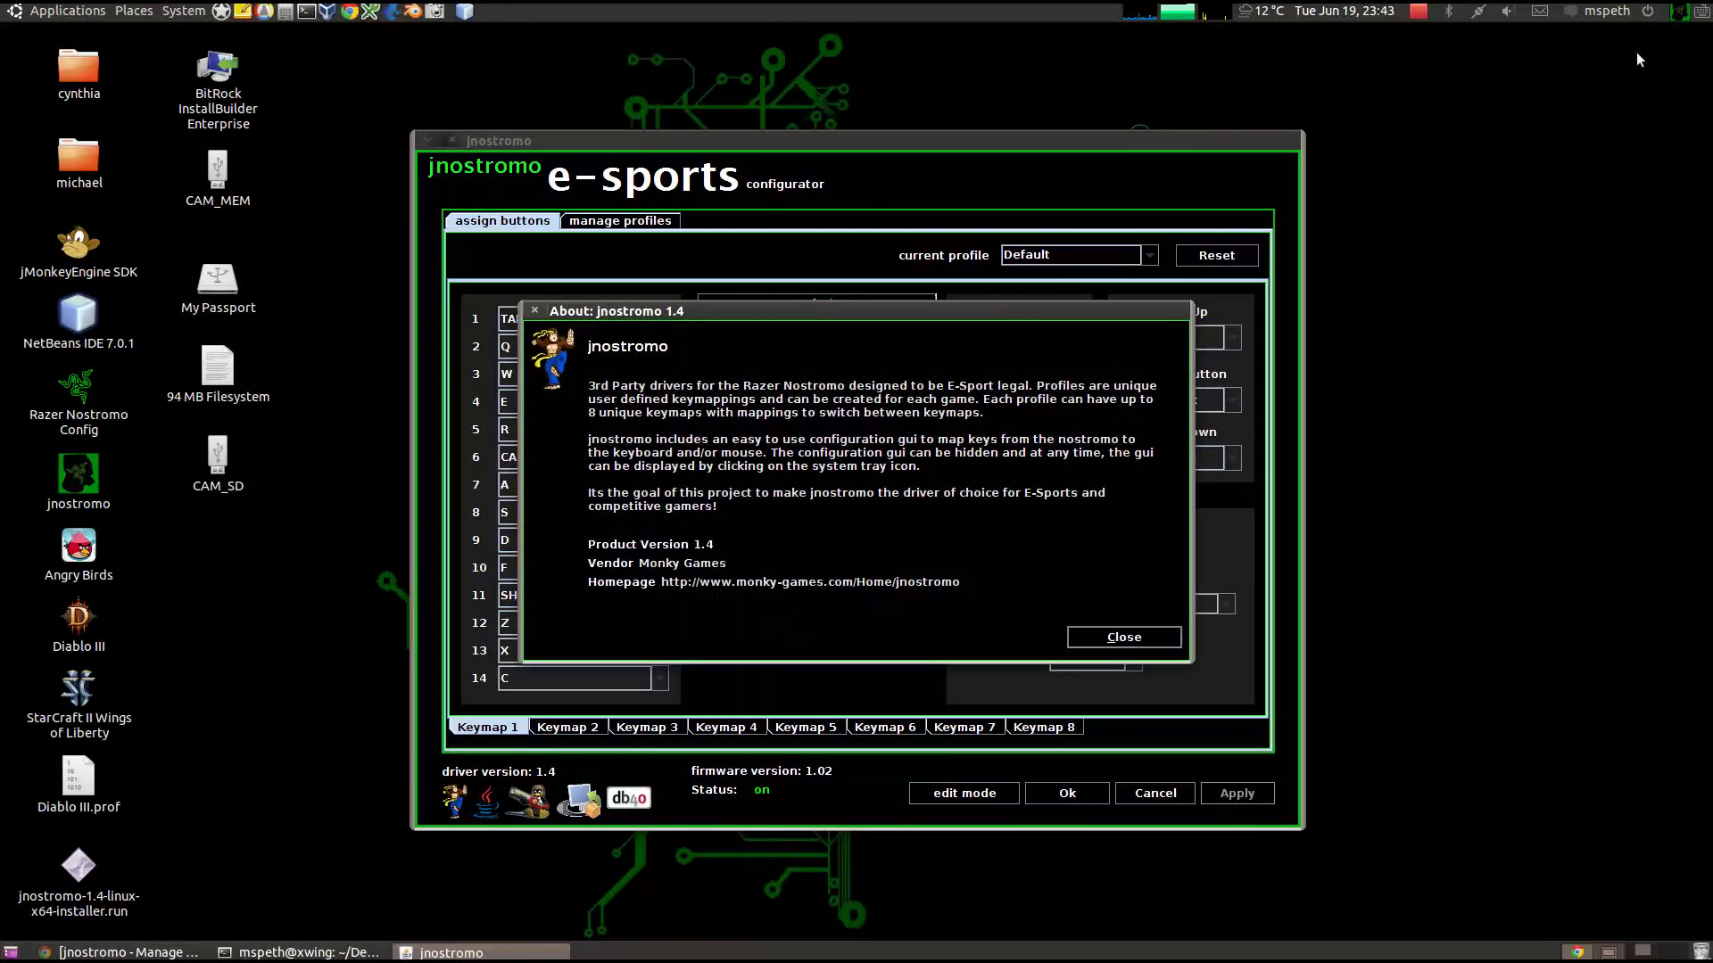
click(1103, 635)
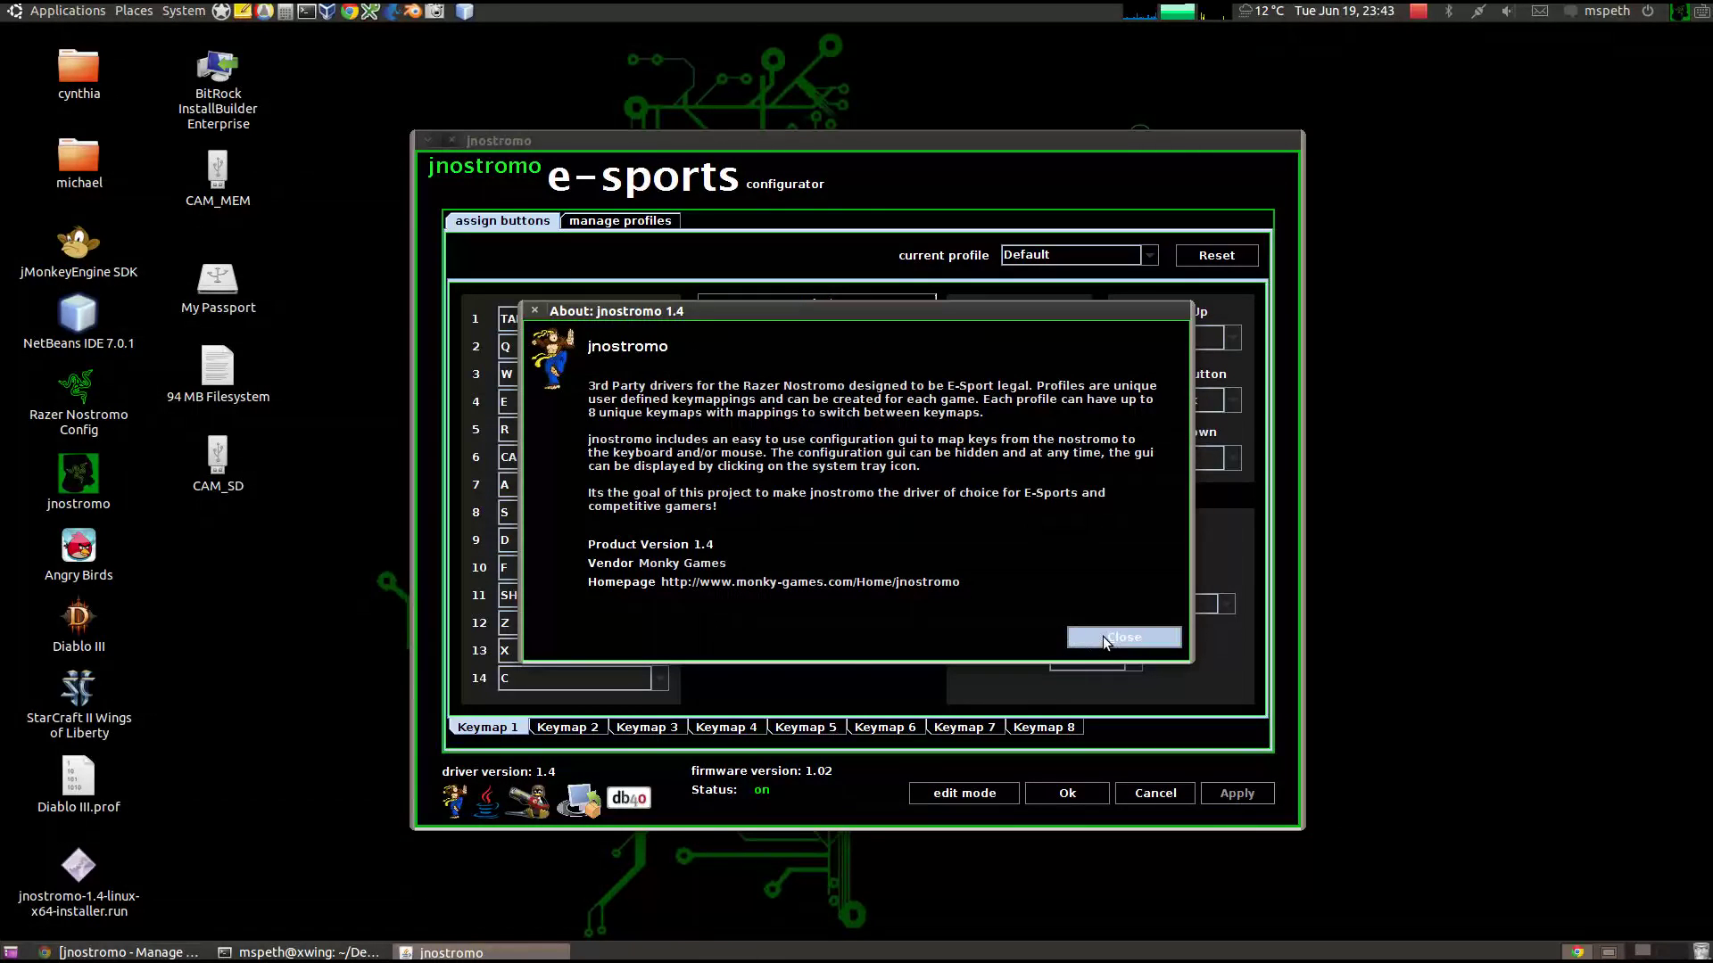
- View the Java, GNU/Linux, InstallBuilder and db4o About dialogs, then go to manage profiles
click(485, 808)
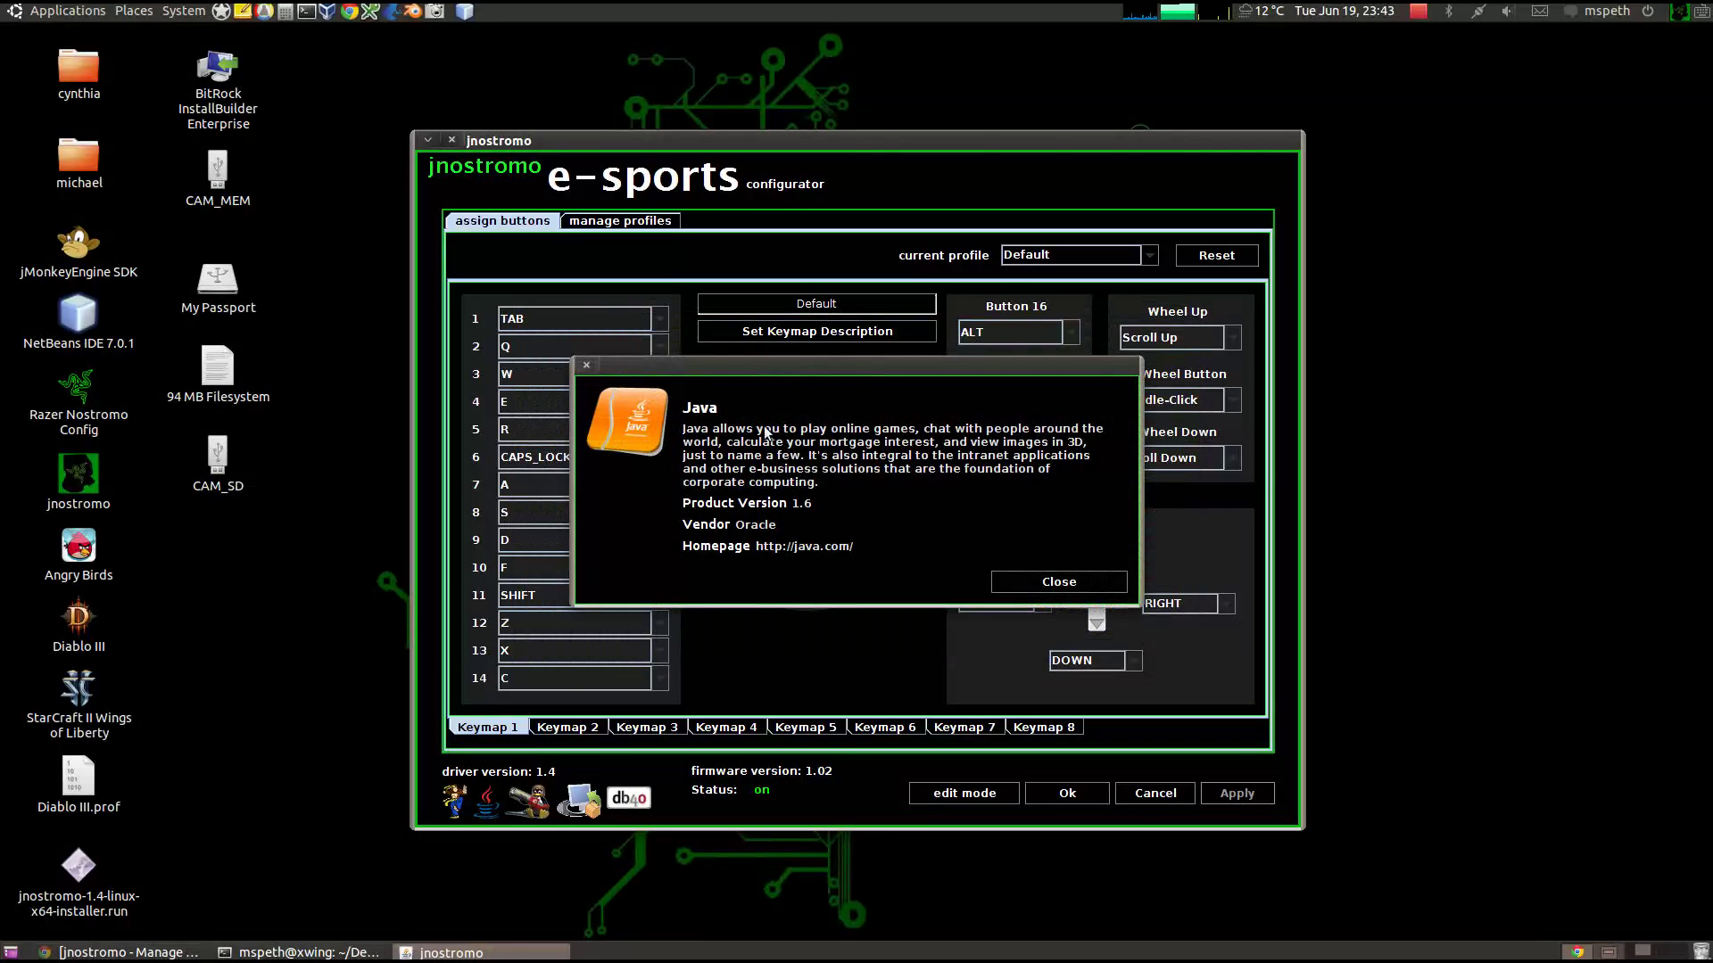
click(1057, 585)
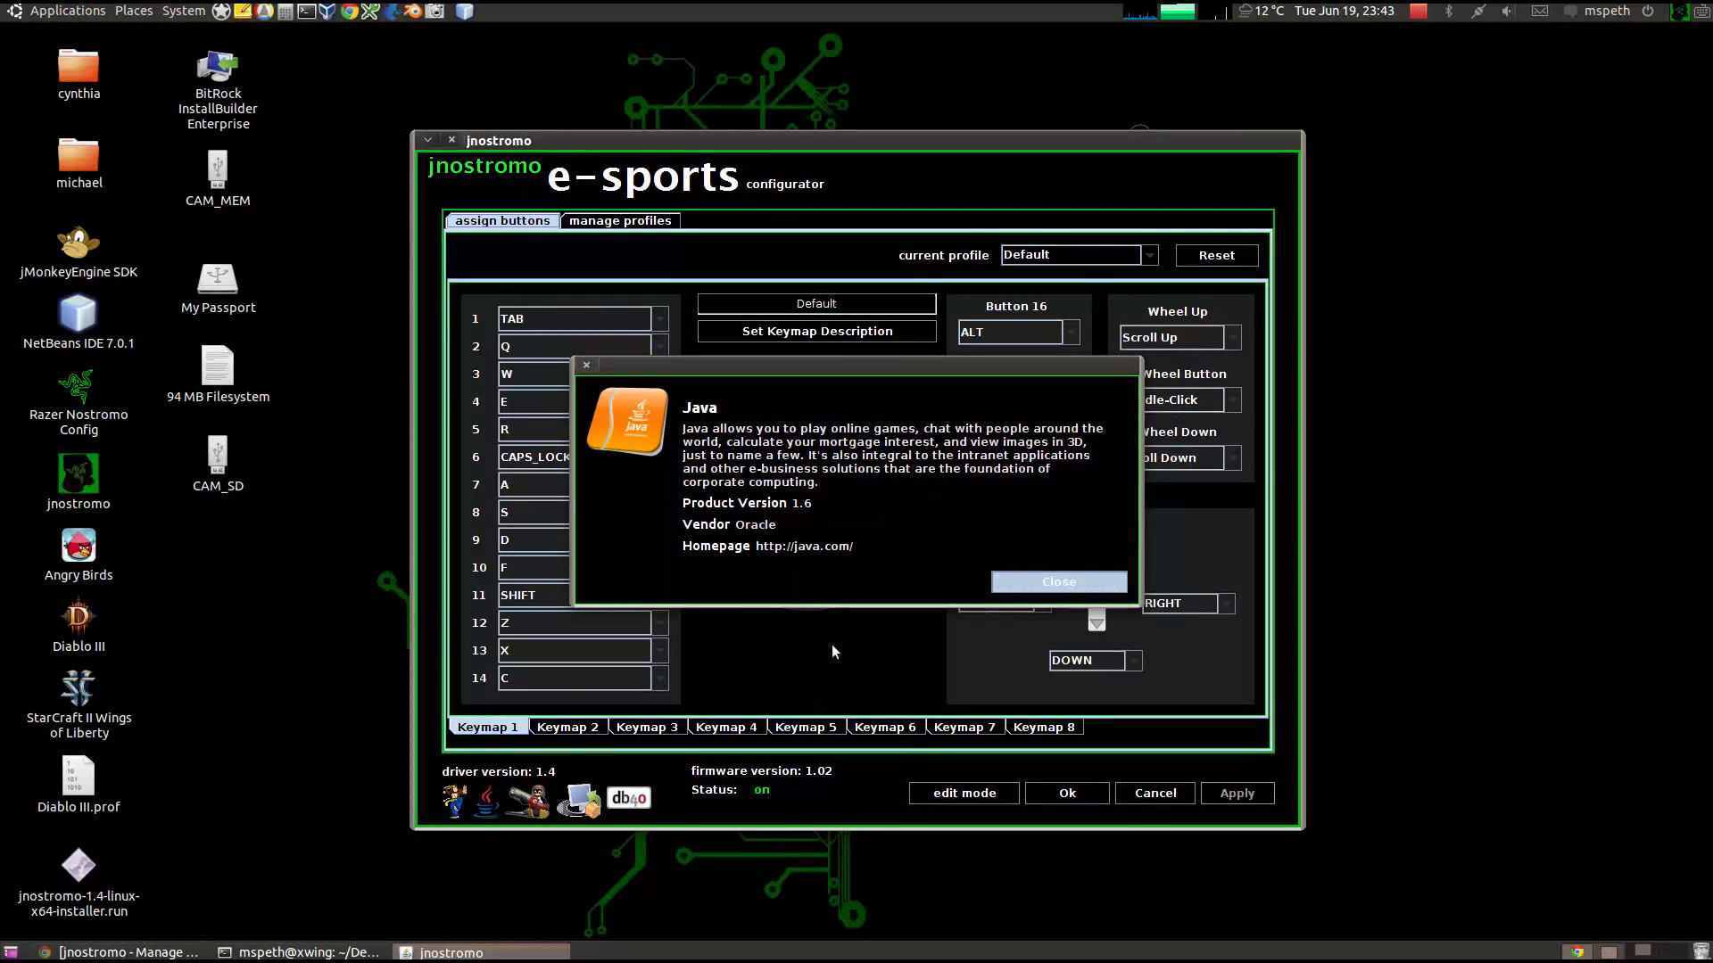
click(533, 800)
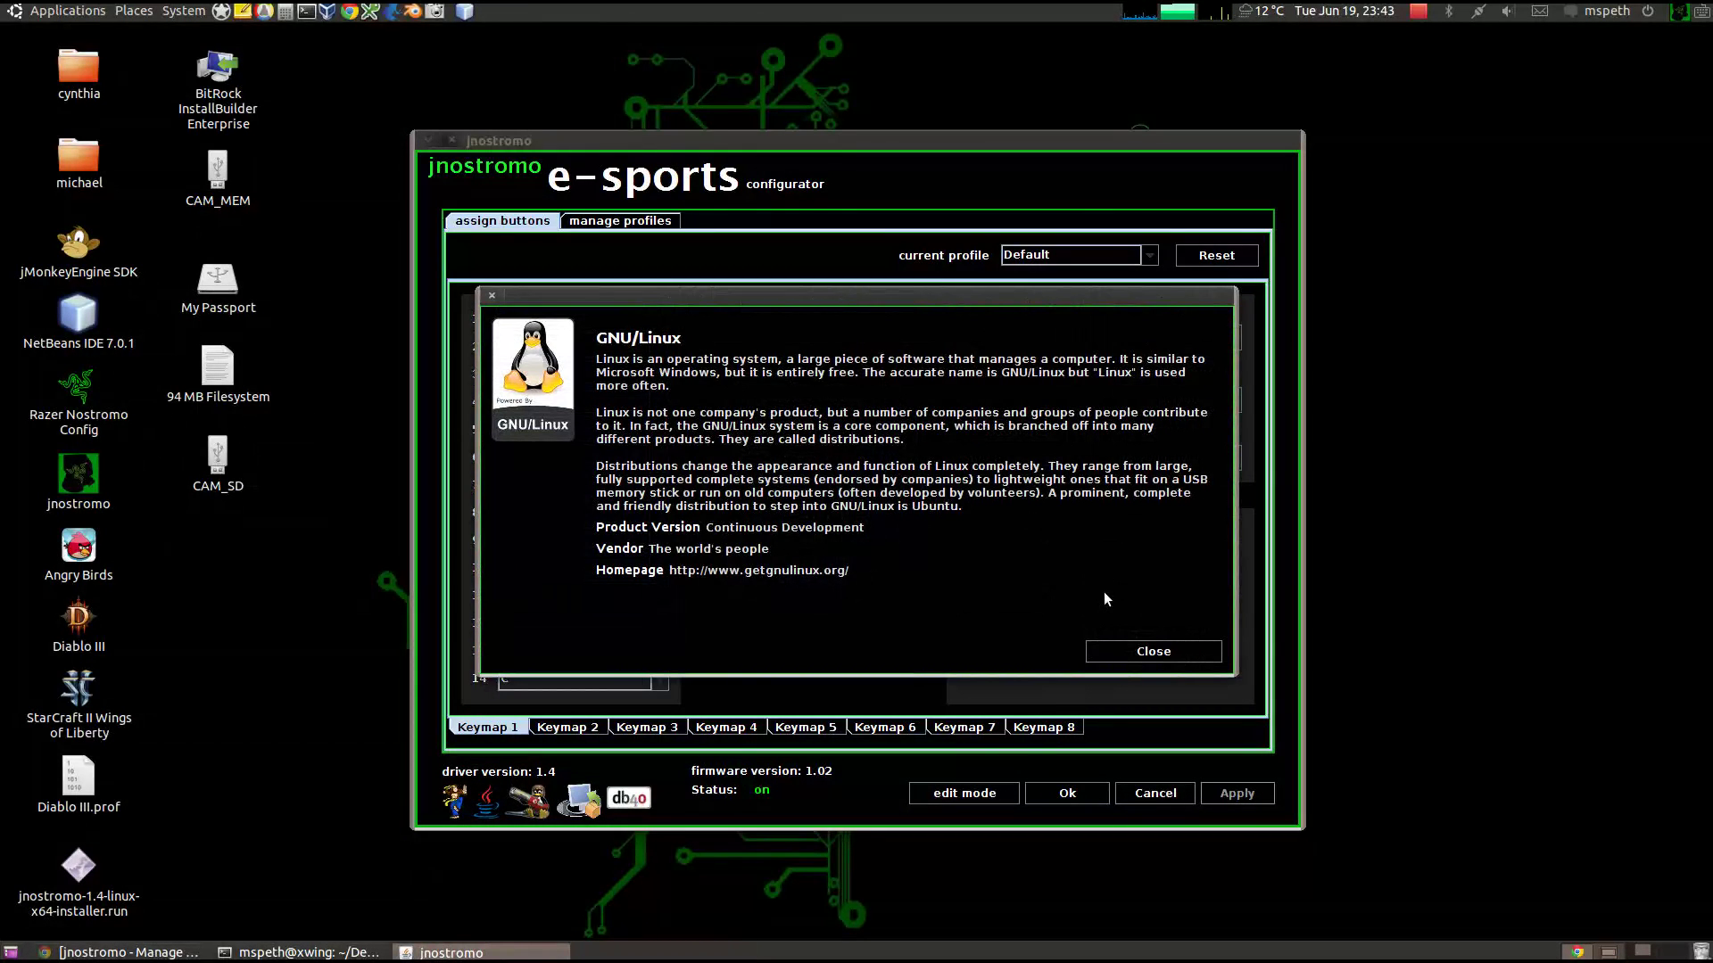
click(577, 802)
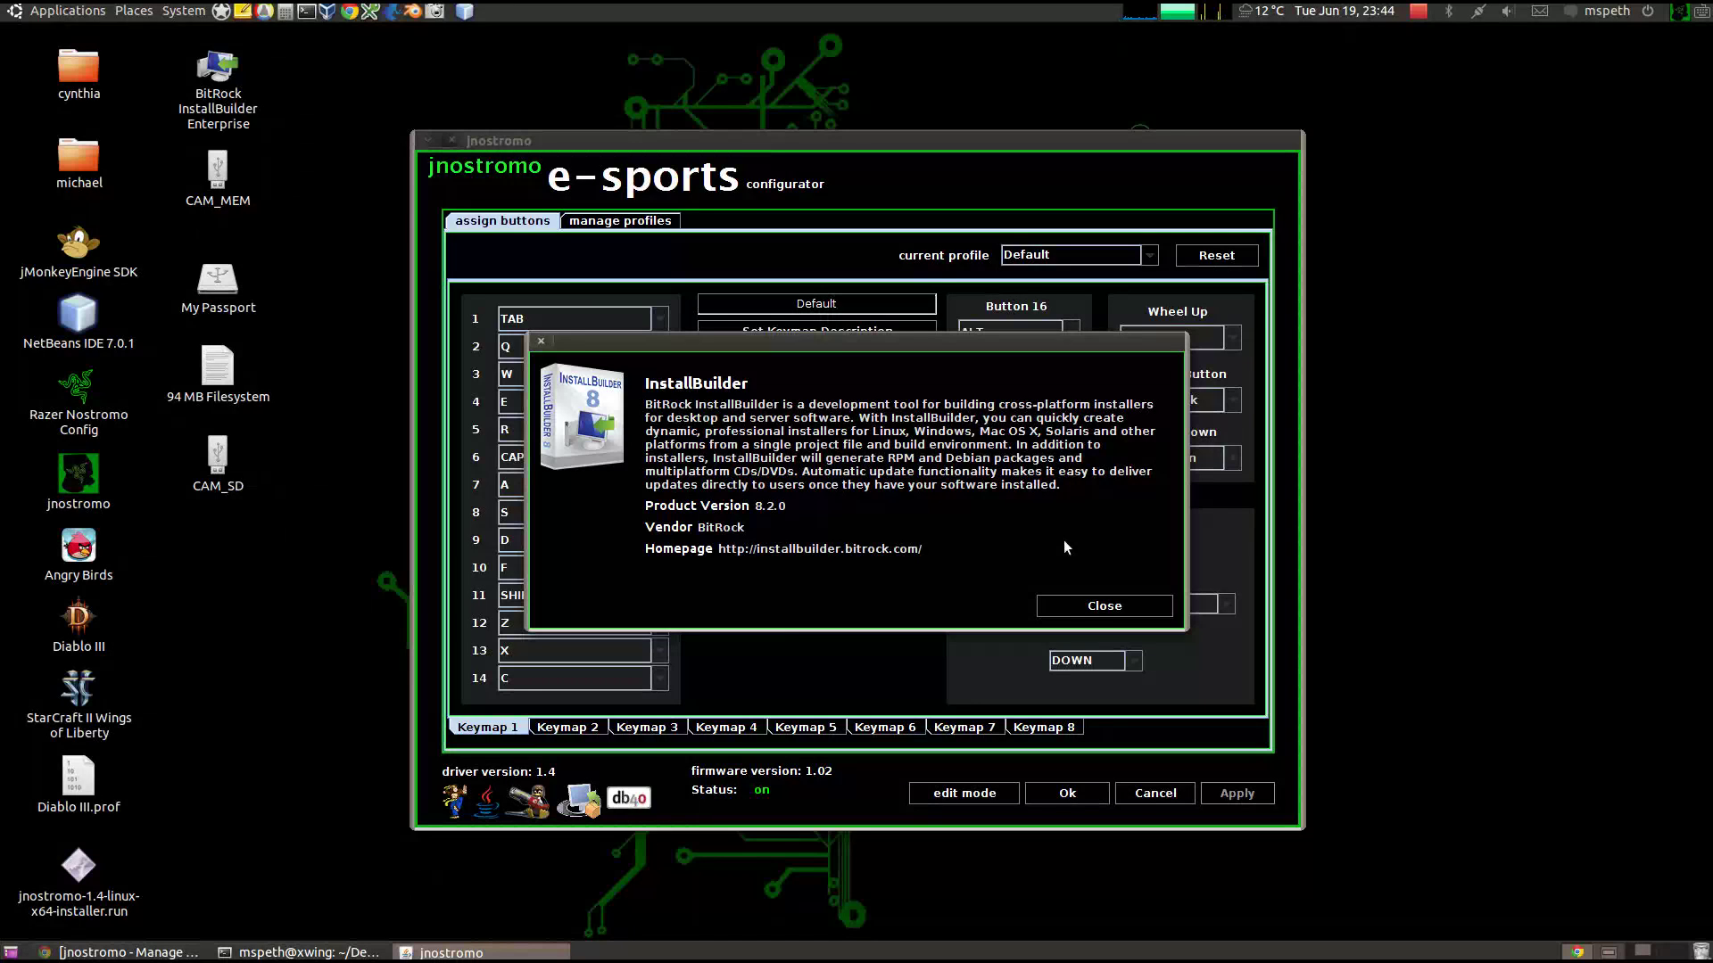
click(1088, 604)
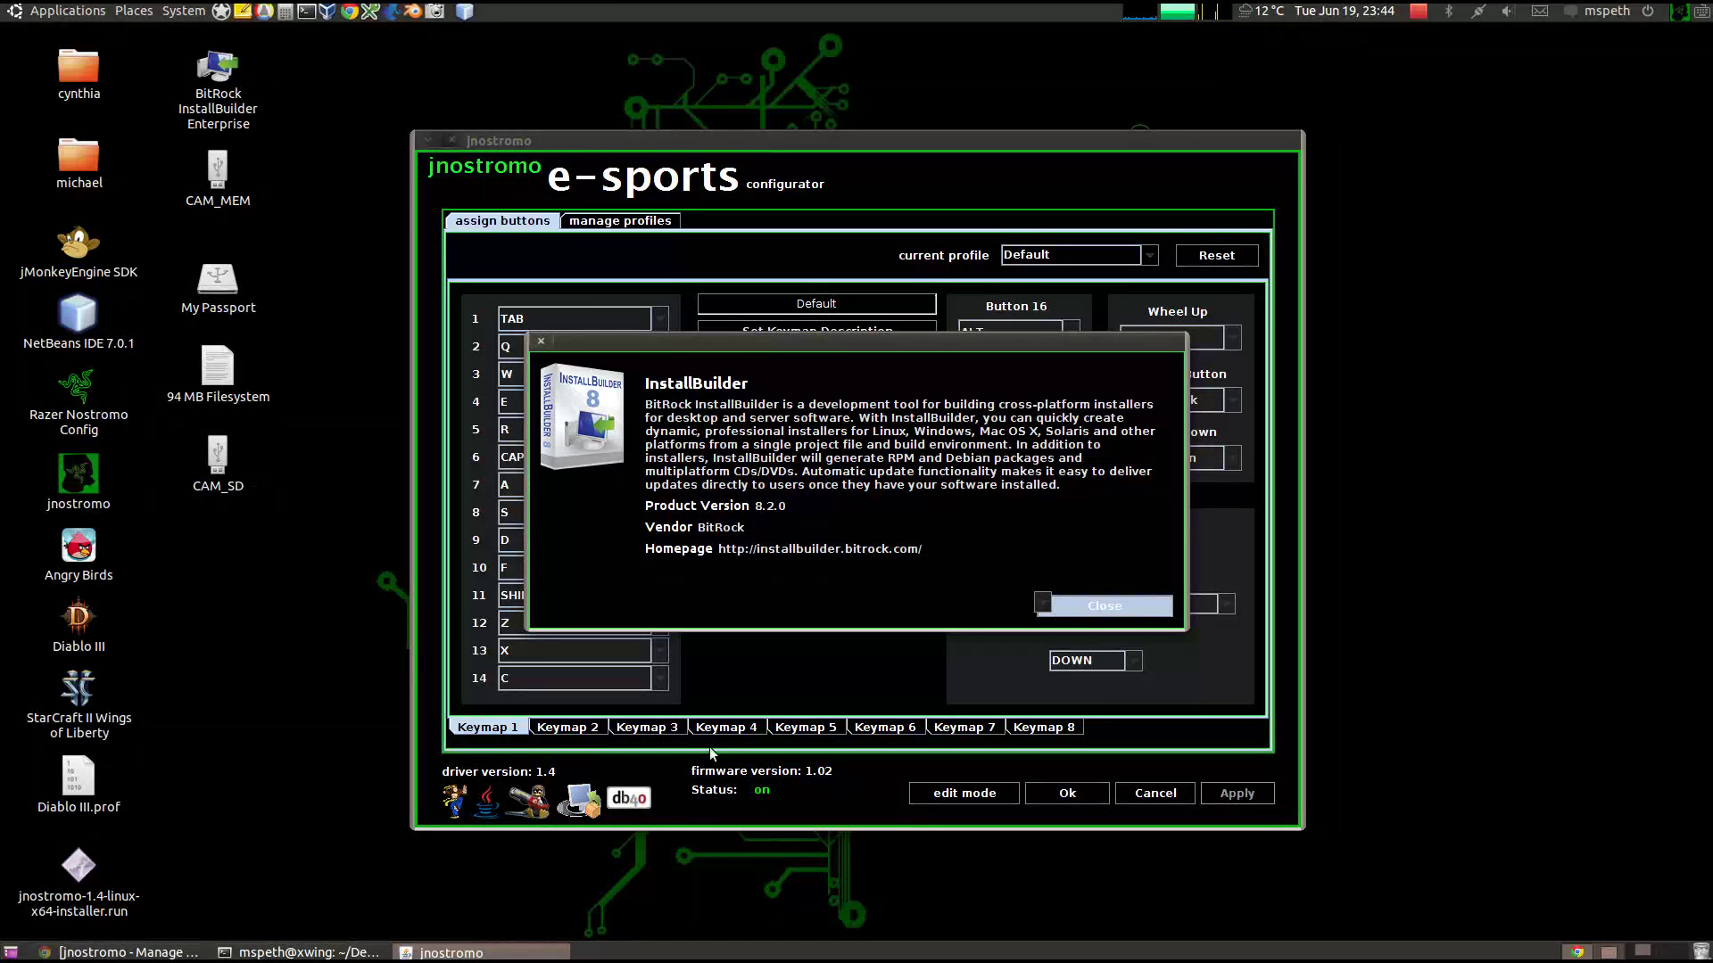
click(635, 801)
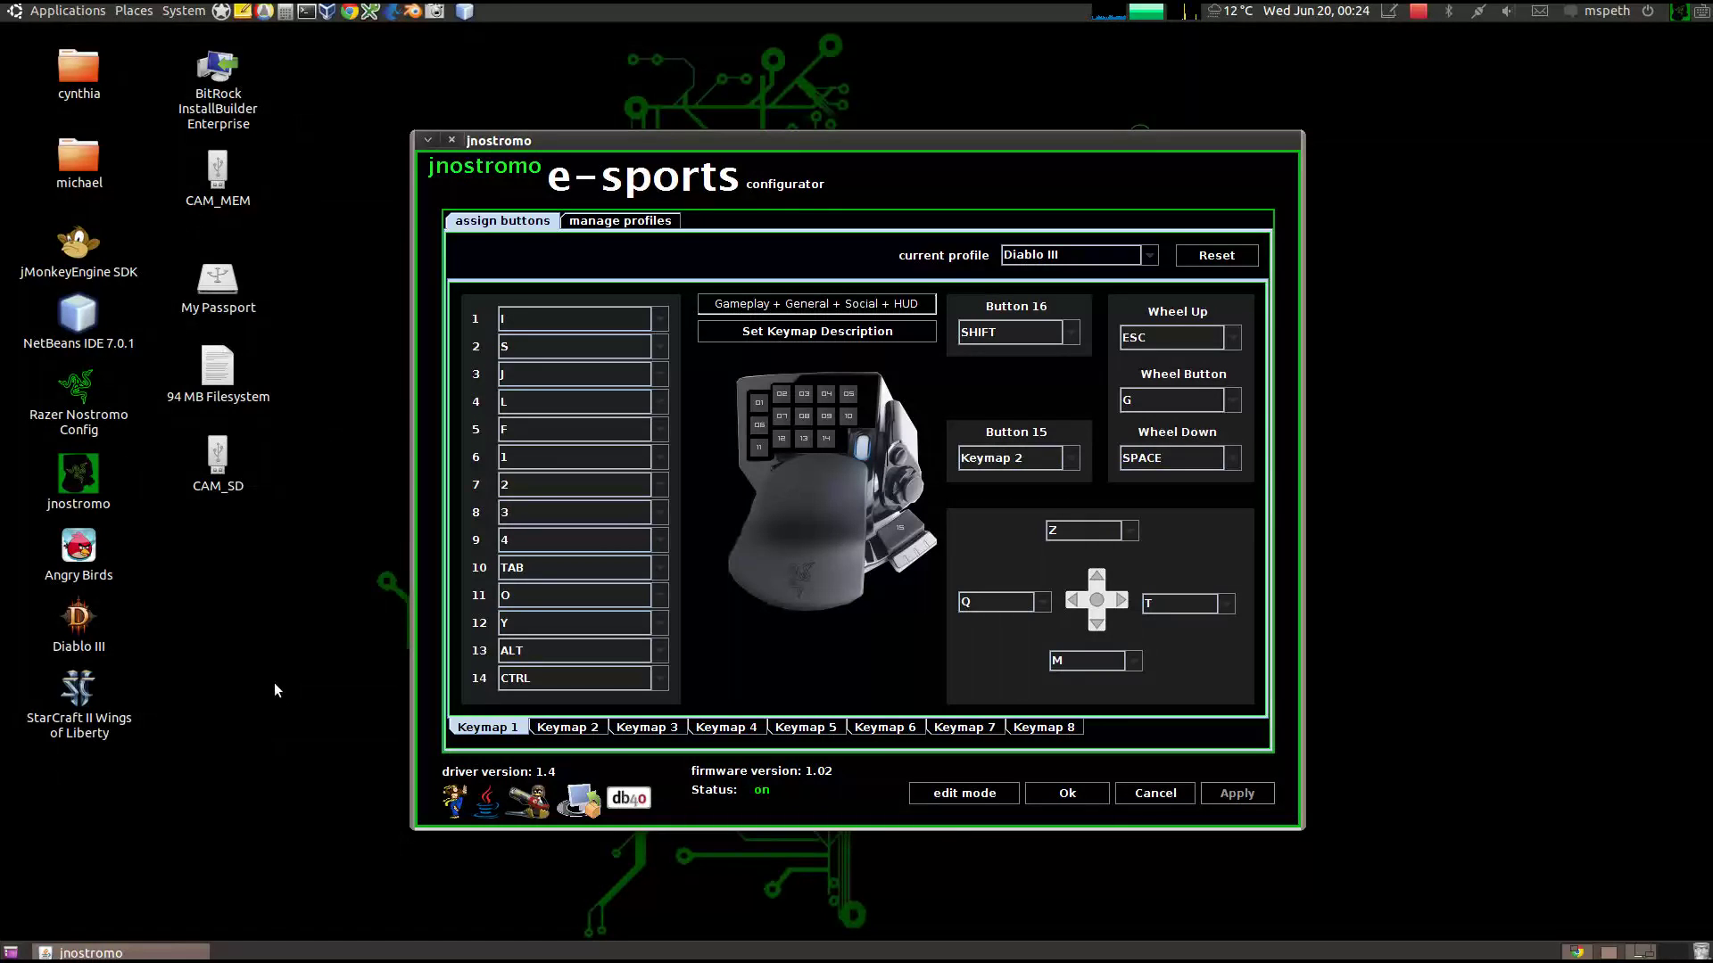
click(627, 225)
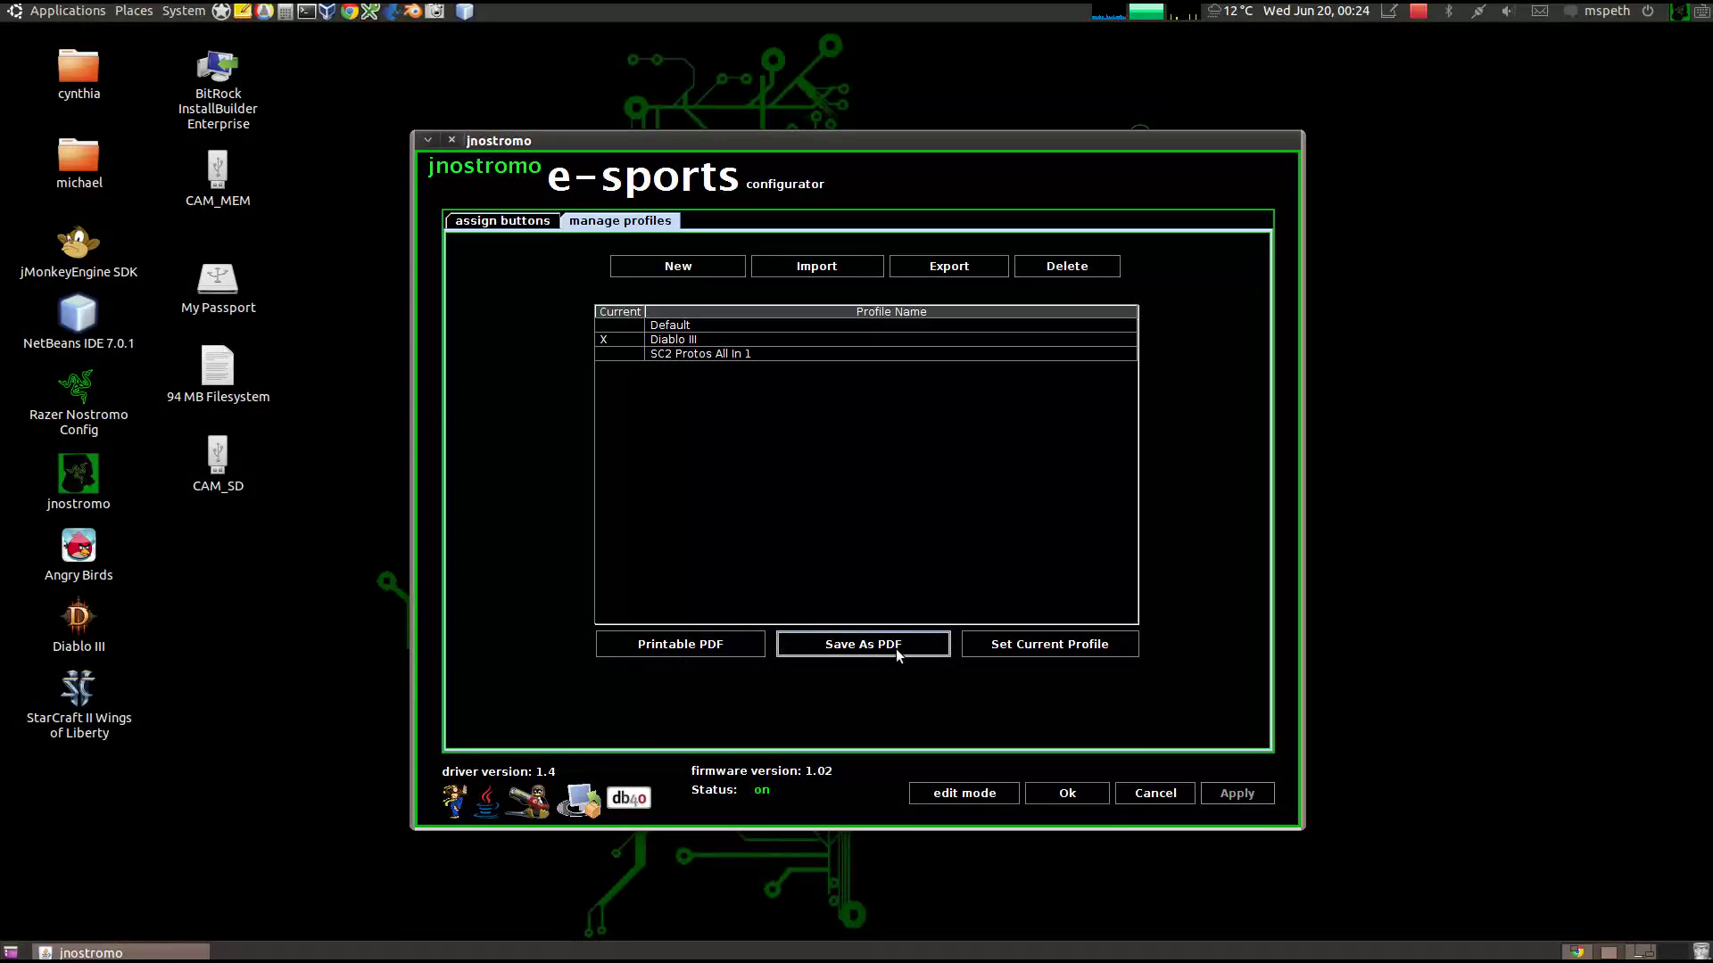
- Export the Diablo III profile as diablo3_graphical.pdf on the Desktop and open it
click(746, 340)
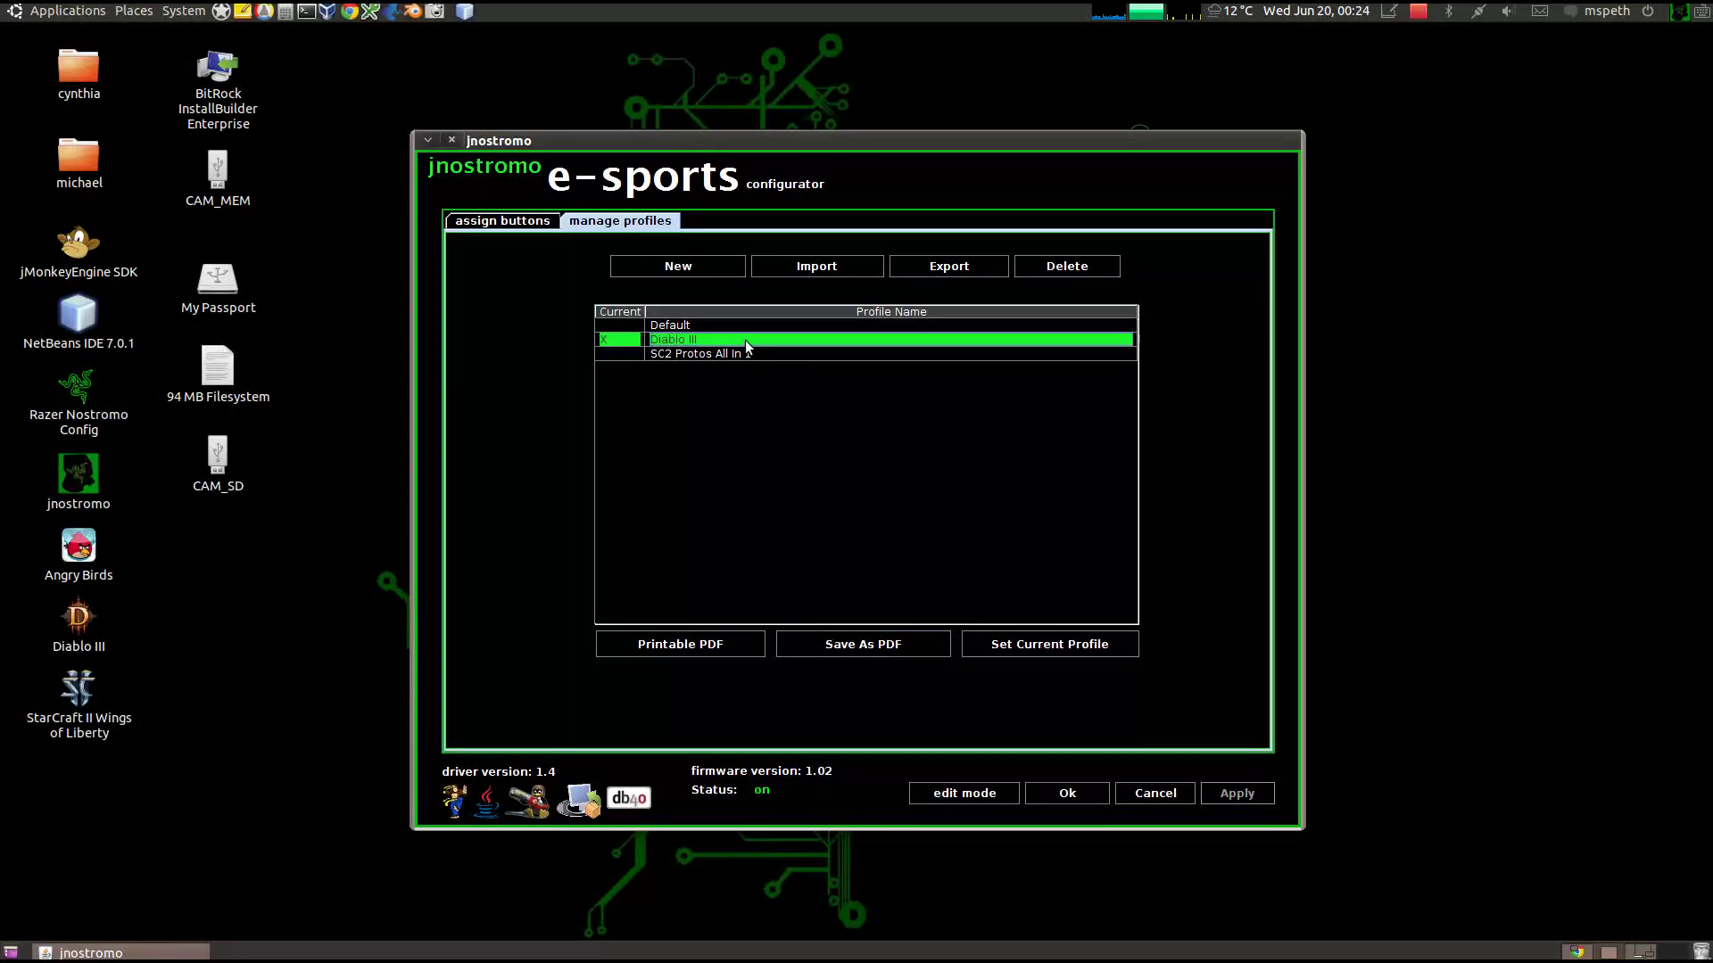
click(871, 643)
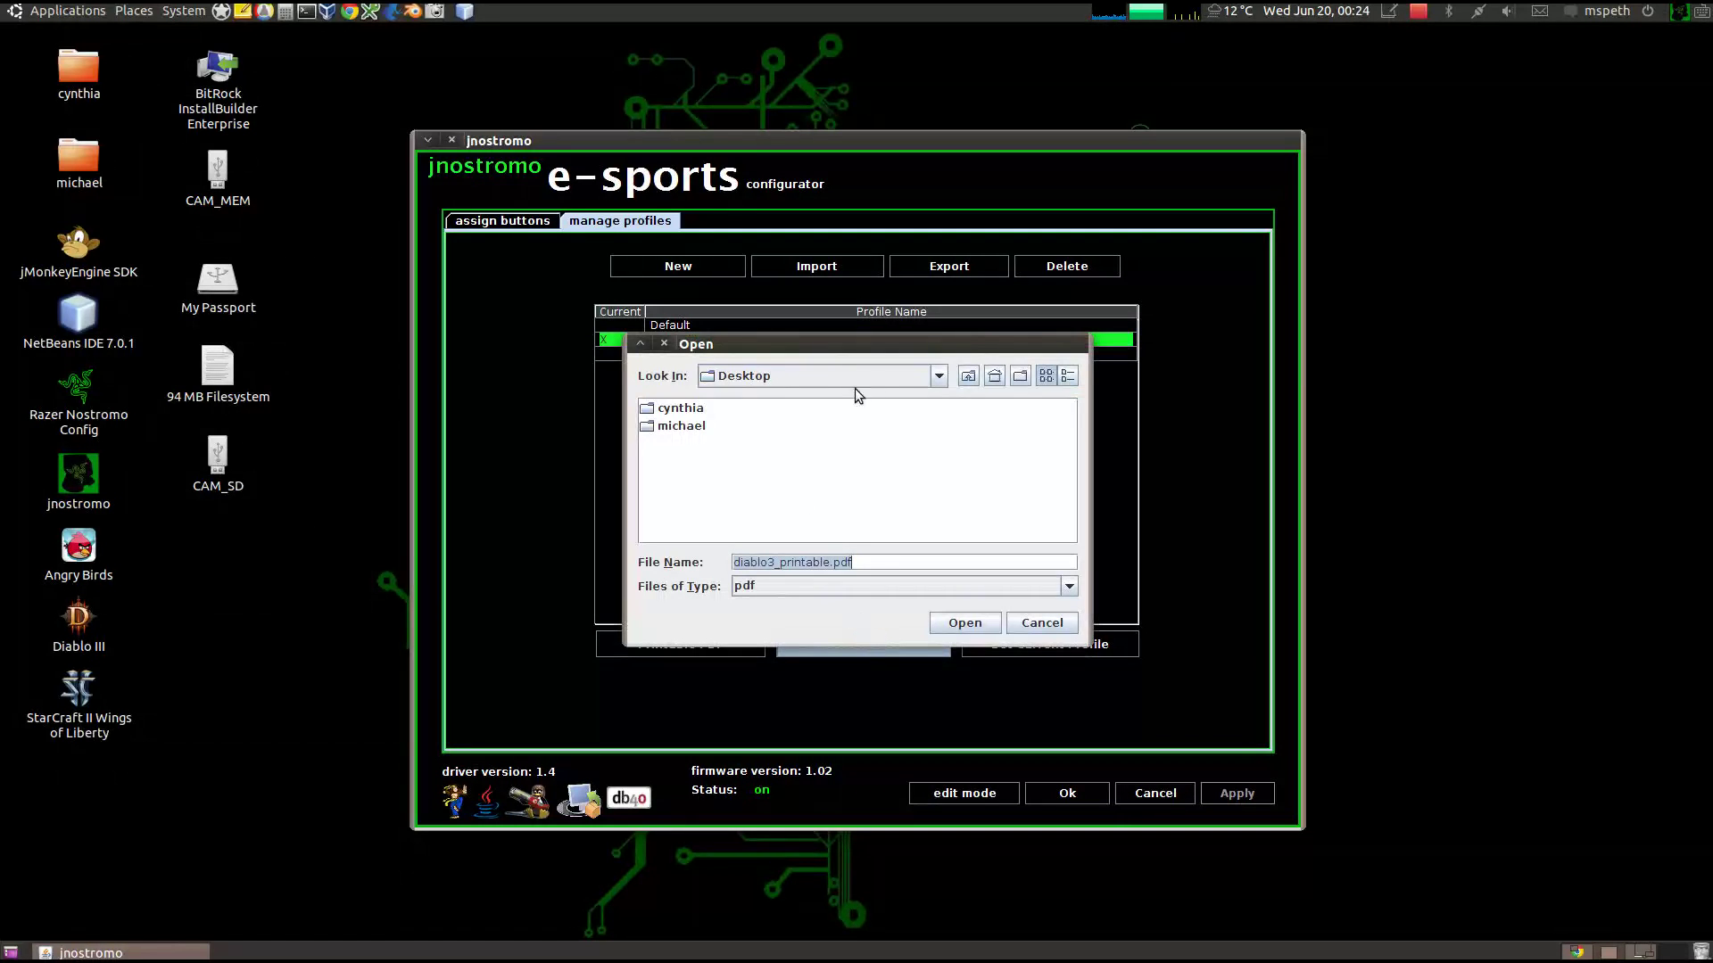
drag(779, 562, 829, 562)
text(graphical)
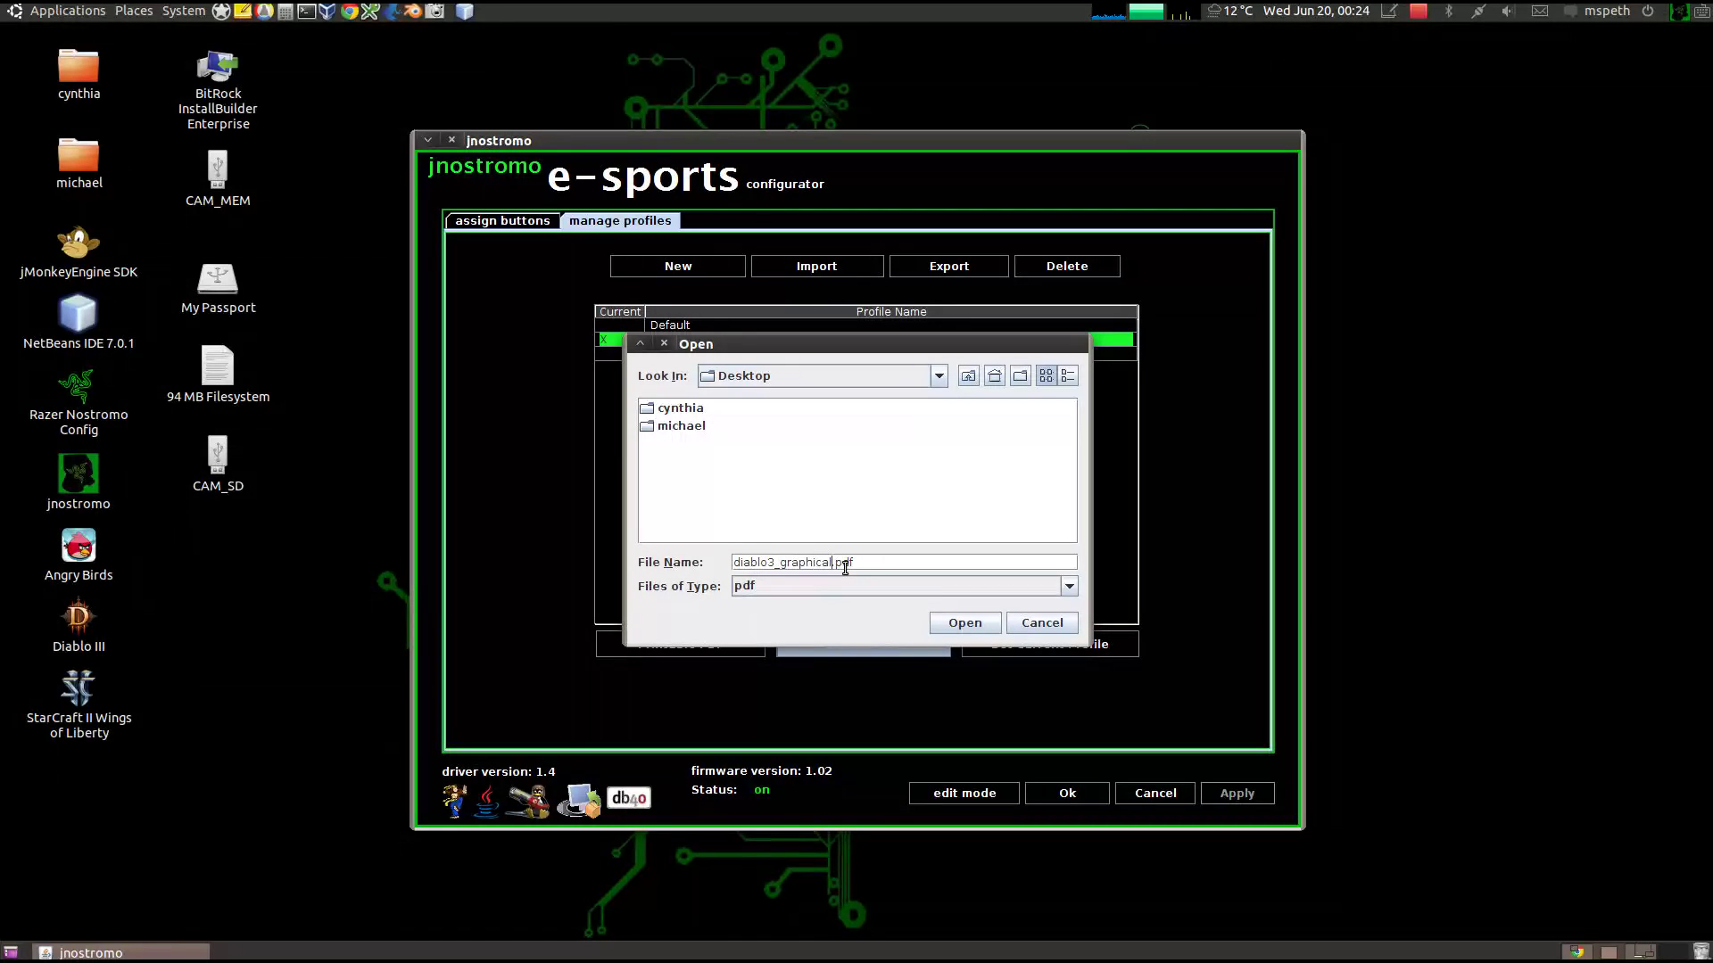
click(972, 620)
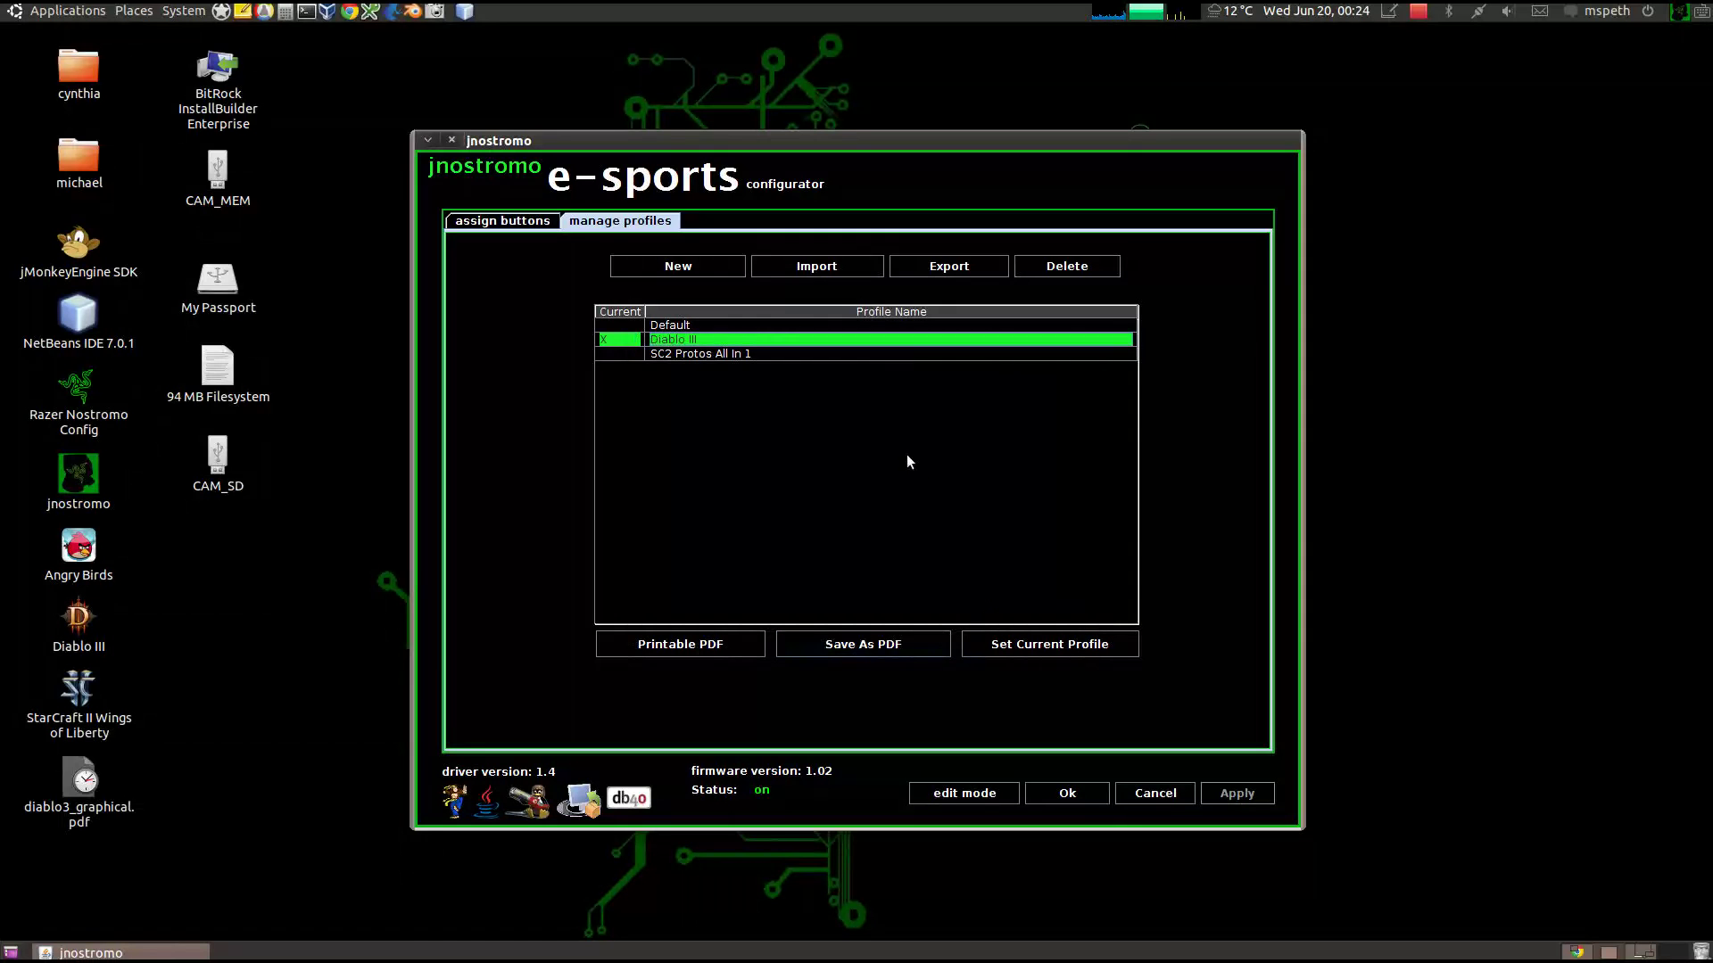
double_click(69, 778)
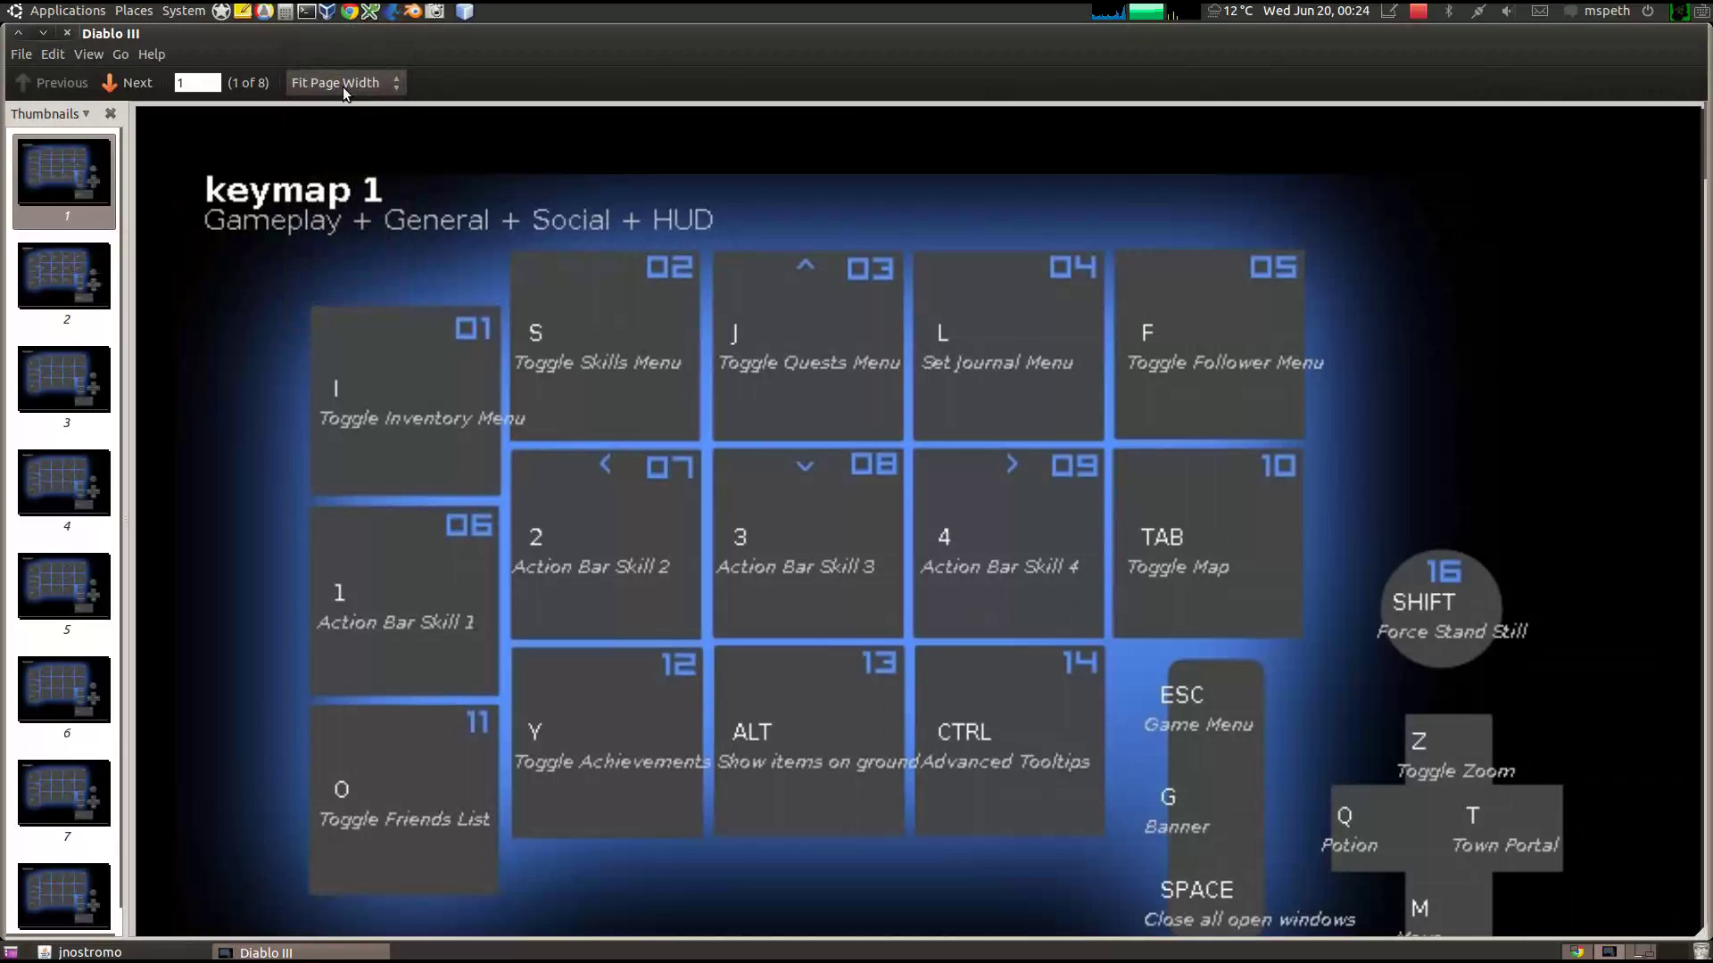
- Zoom the Diablo III keymap PDF to 85%, then export the profile as Printable PDF
click(338, 81)
click(332, 156)
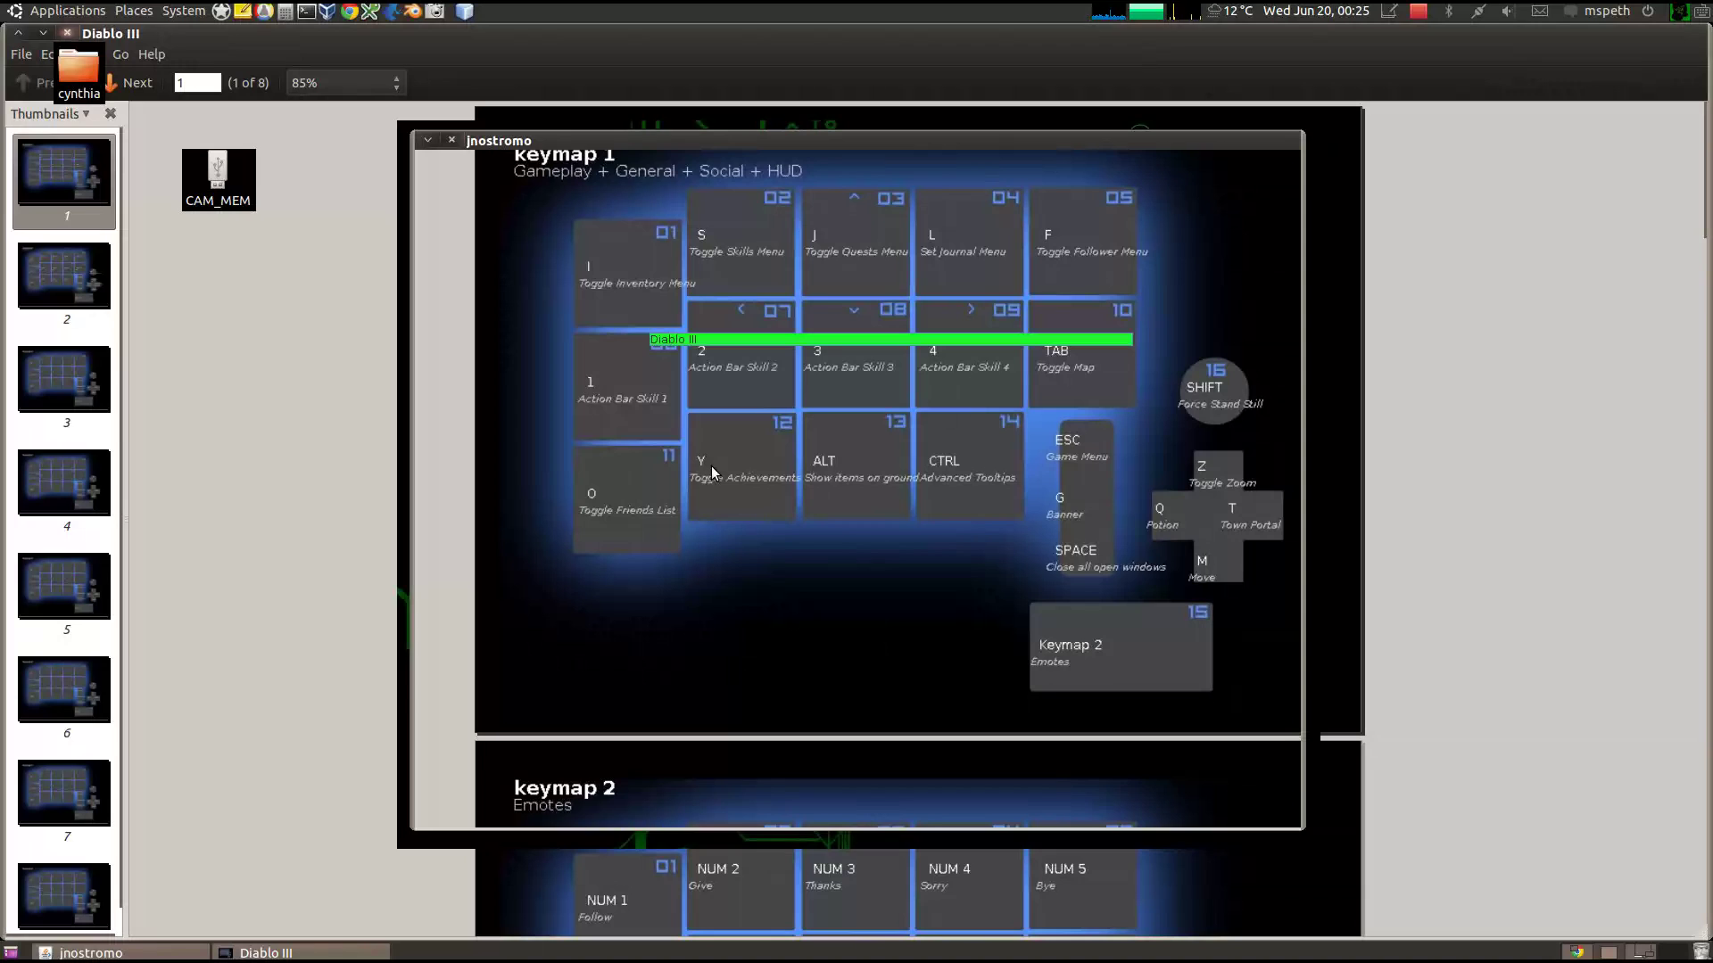
mouse_move(682, 659)
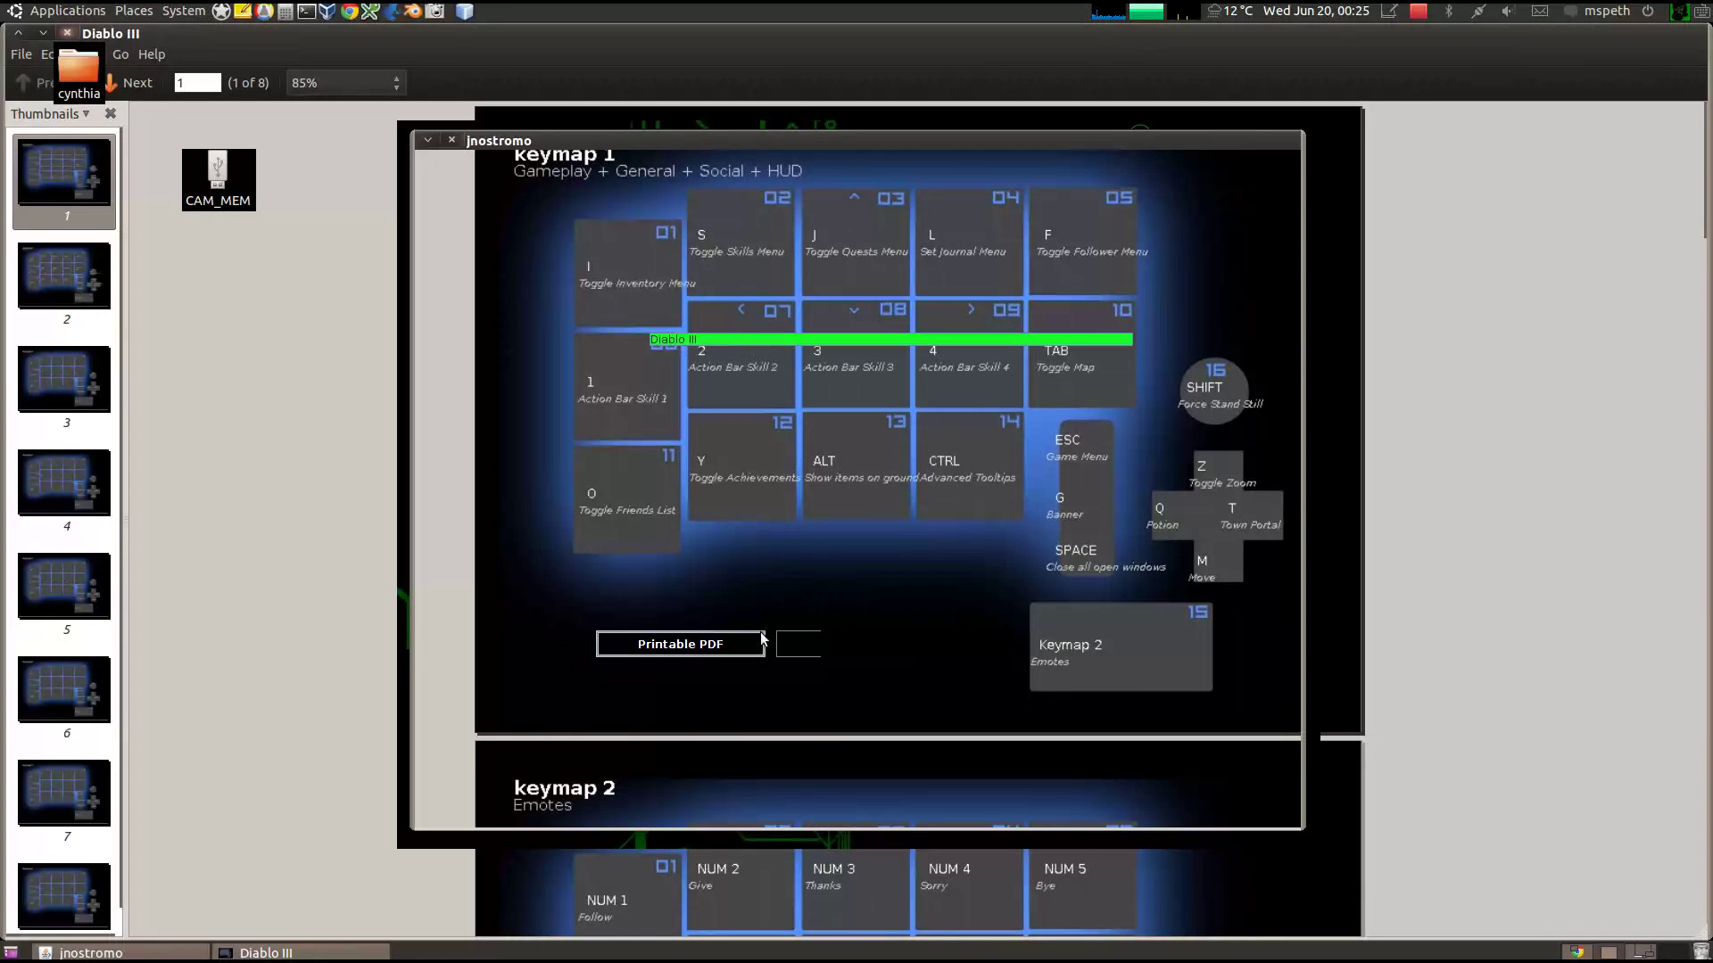
click(662, 648)
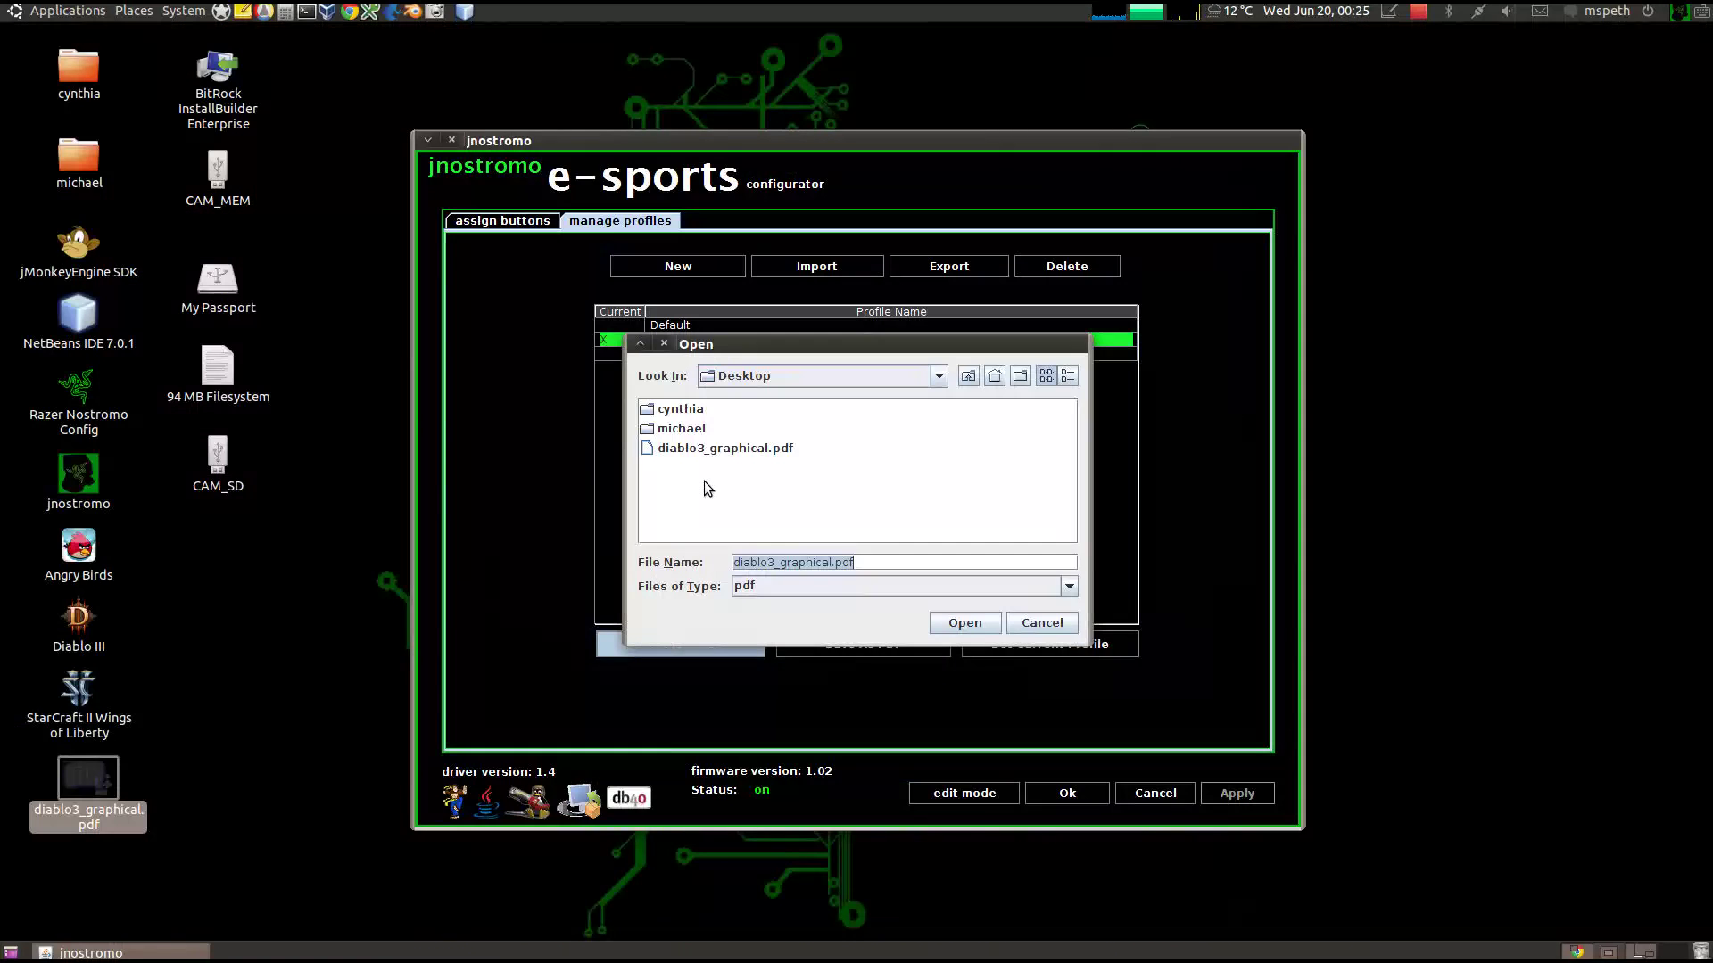
- Rename 'graphical' to 'printable', save diablo3_printable.pdf, then open it maximized from the desktop
click(814, 562)
drag(779, 563, 832, 562)
text(pin)
text(intable)
key(Return)
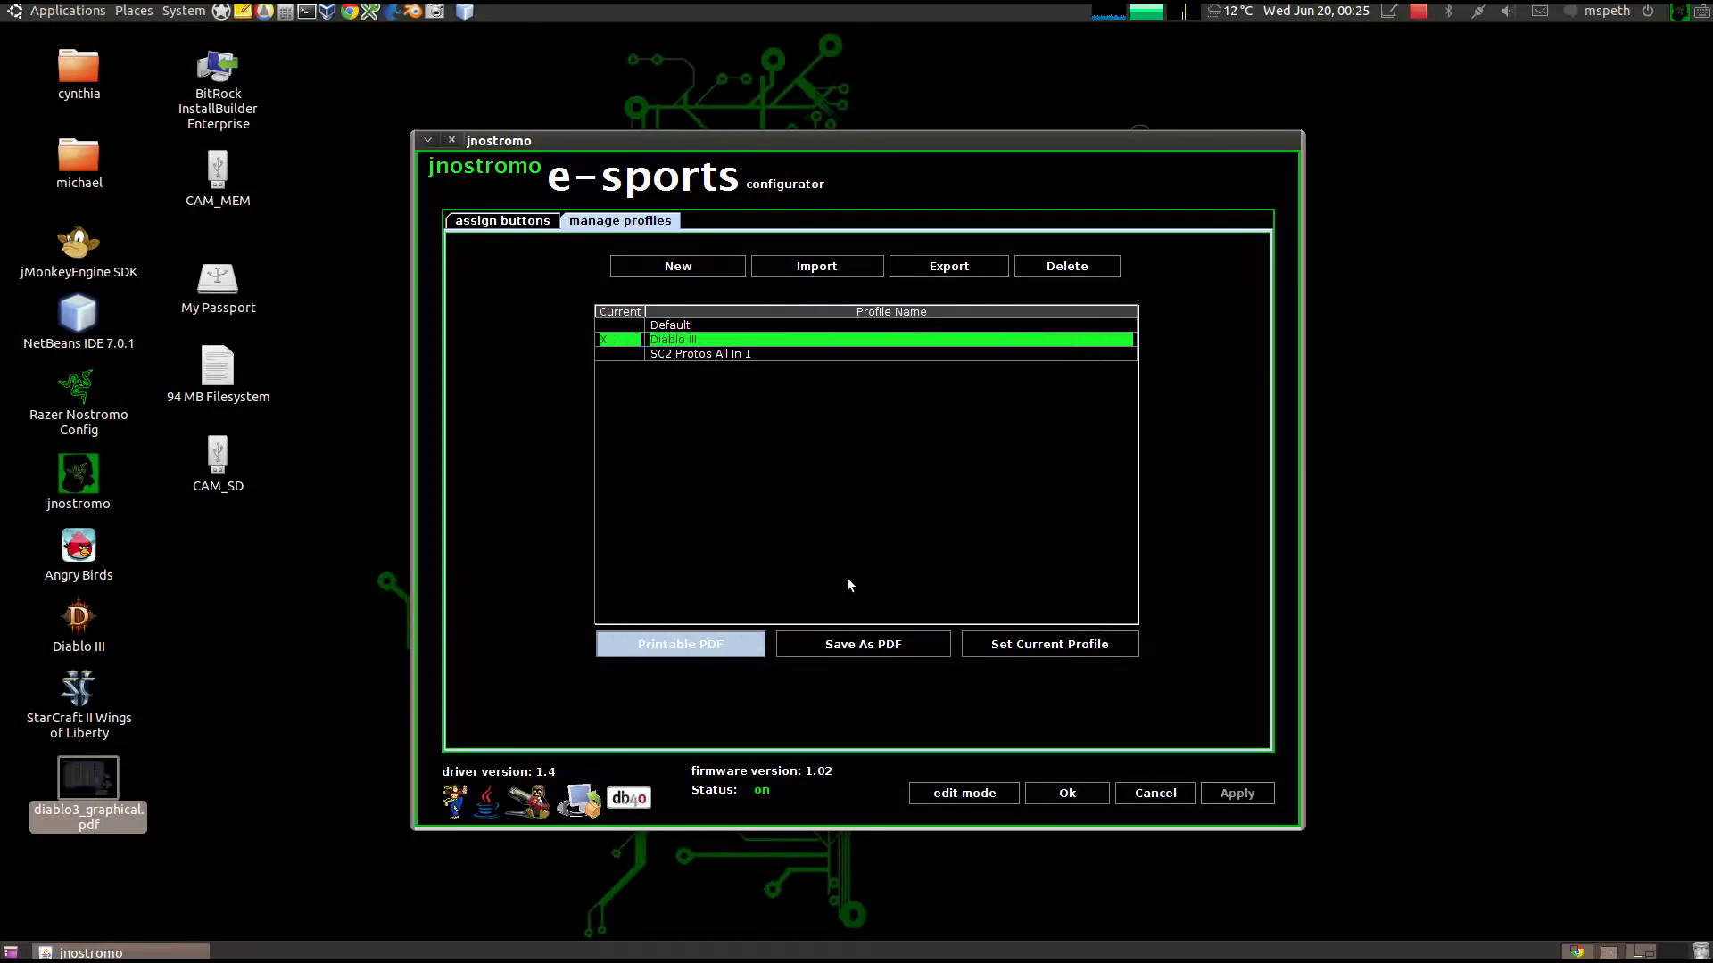
double_click(207, 538)
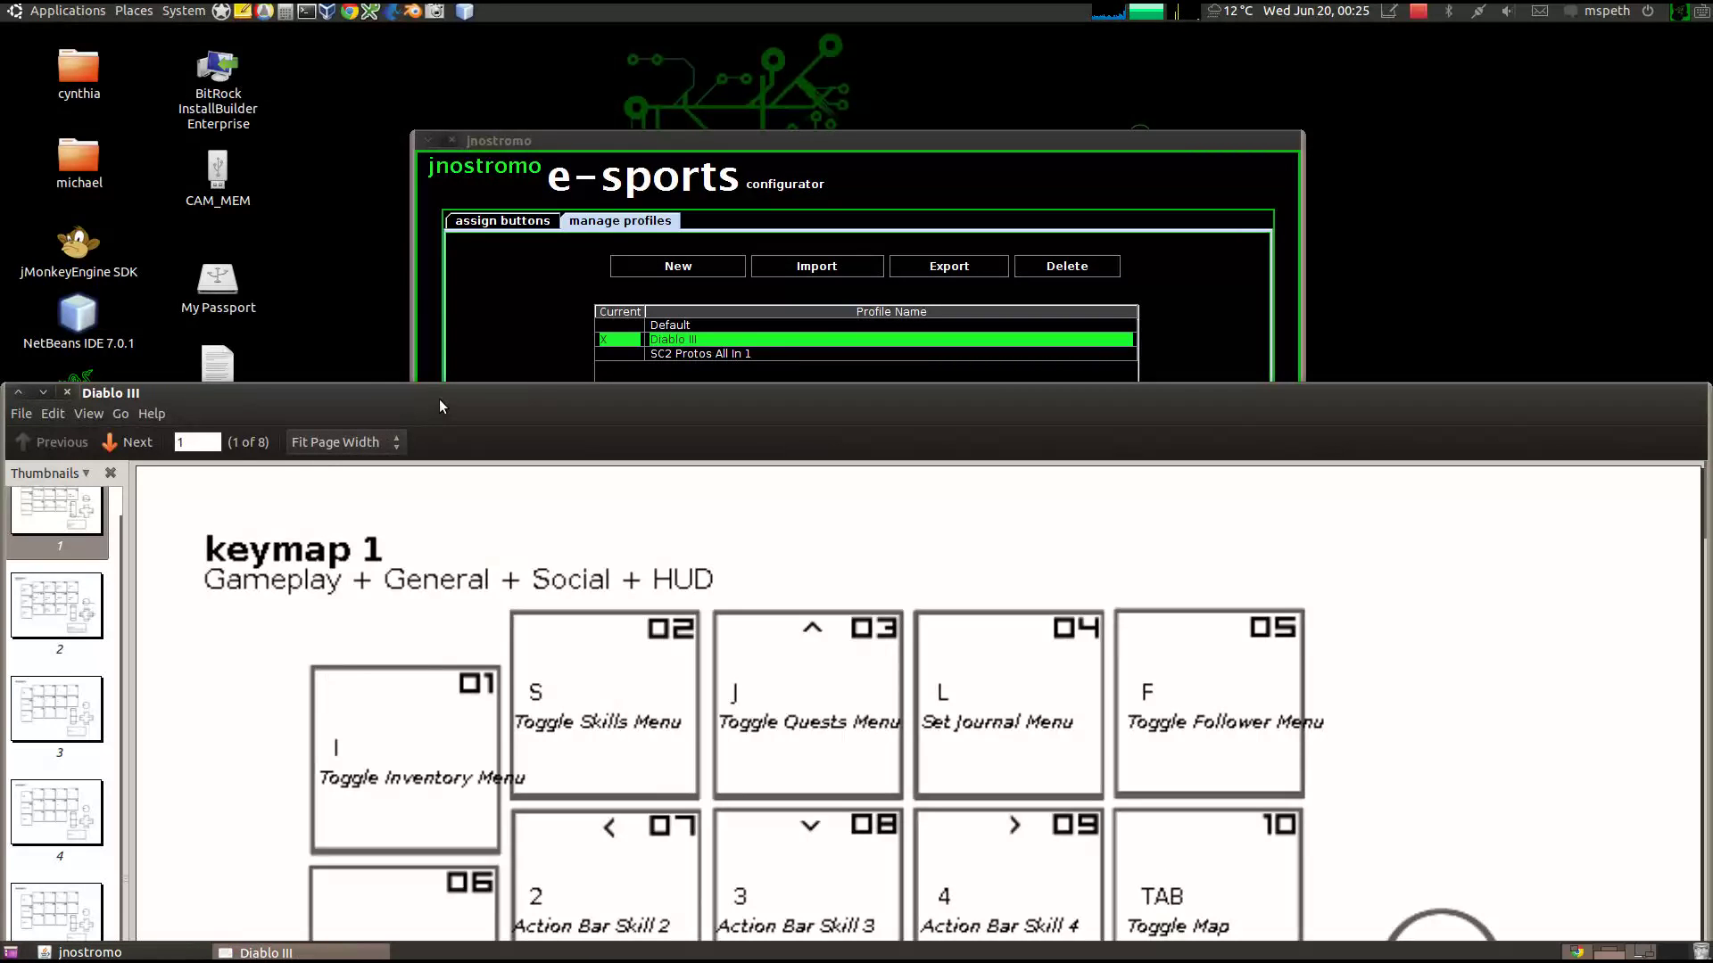
double_click(438, 398)
- View keymap 1 of the printable PDF at 100% zoom, then close Document Viewer
click(312, 83)
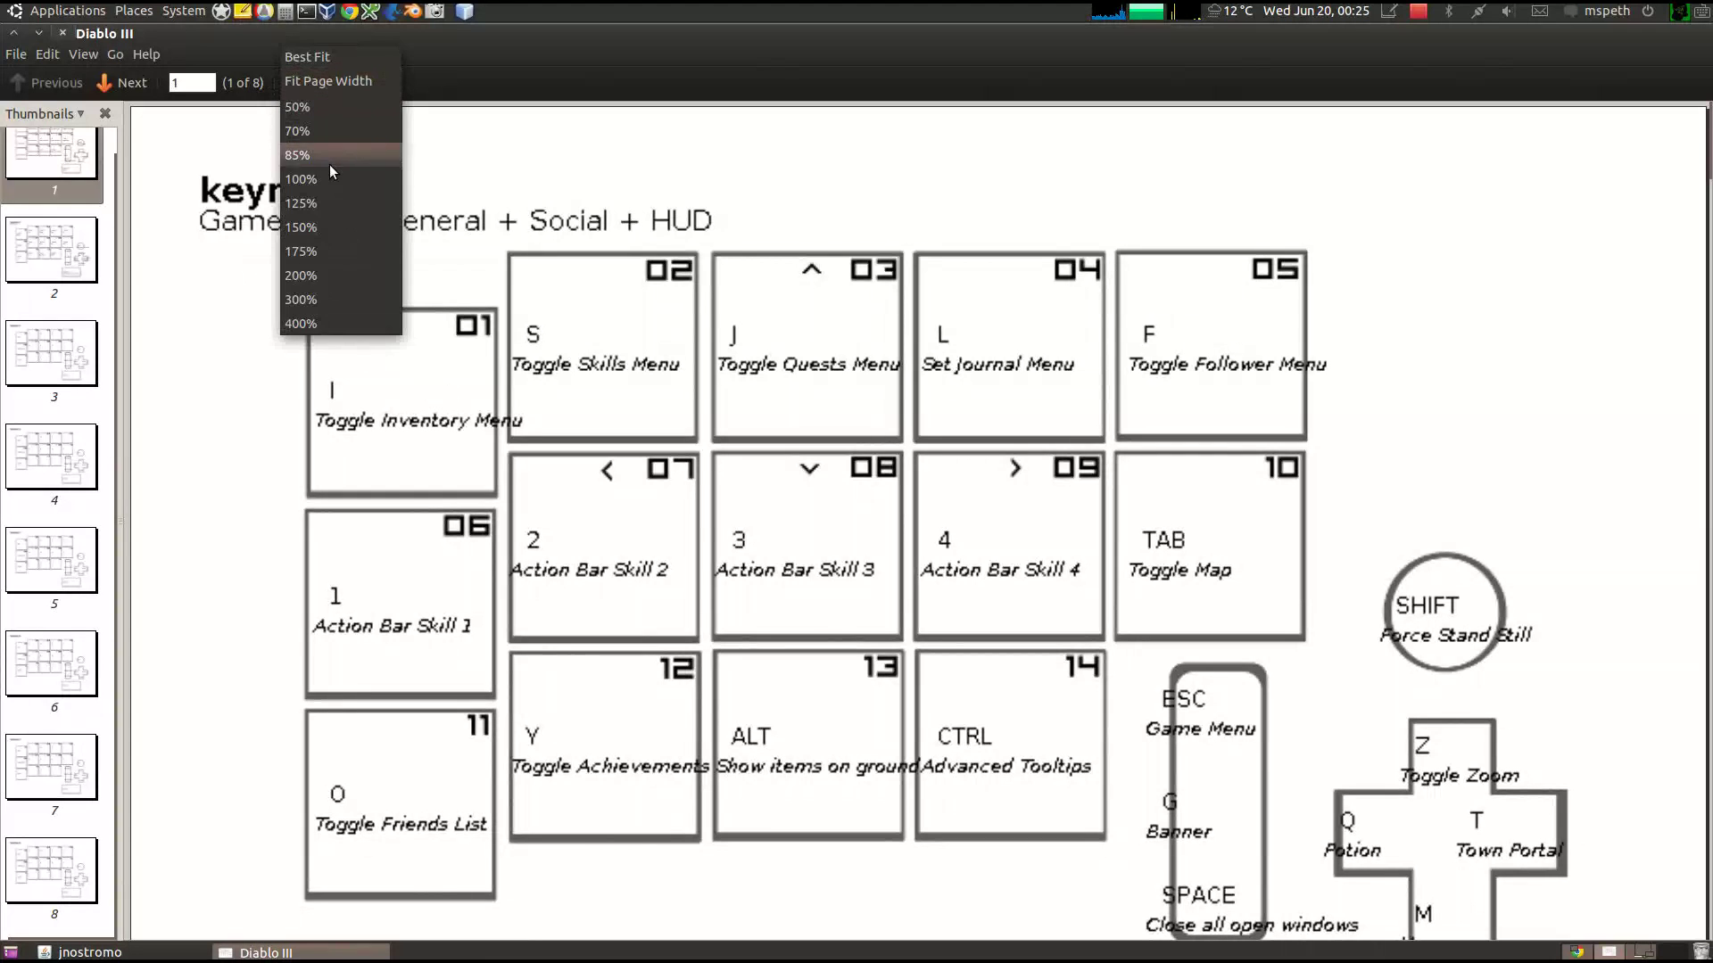
click(328, 178)
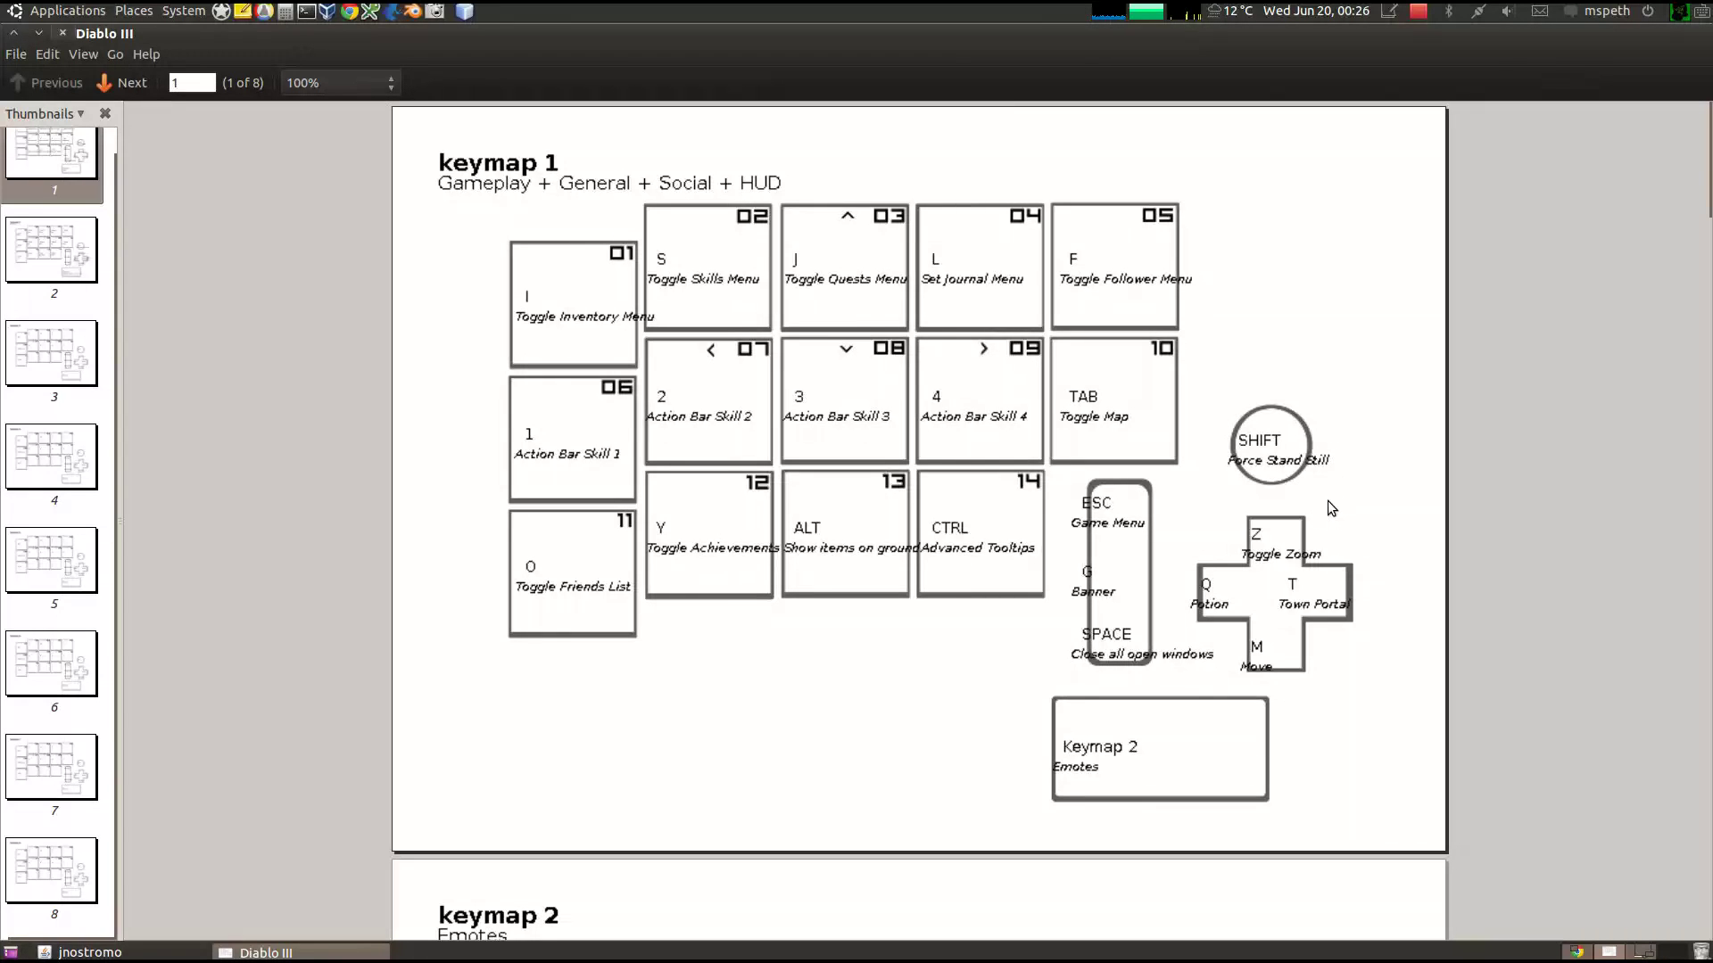
click(63, 33)
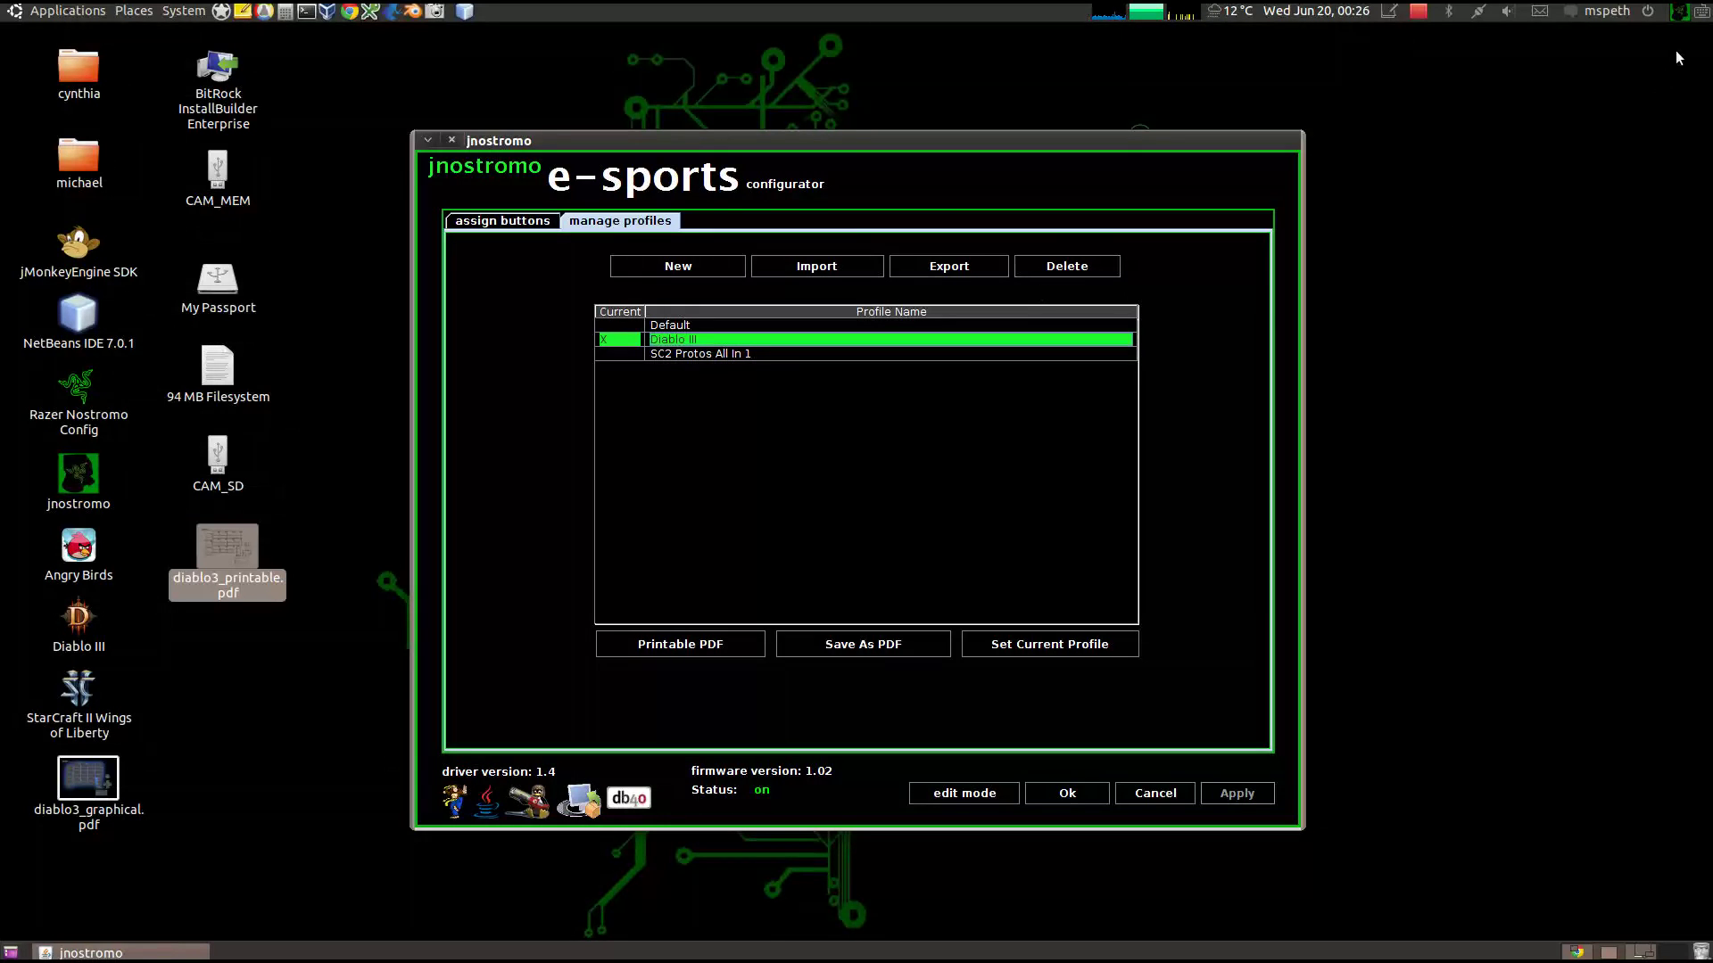
right_click(1678, 19)
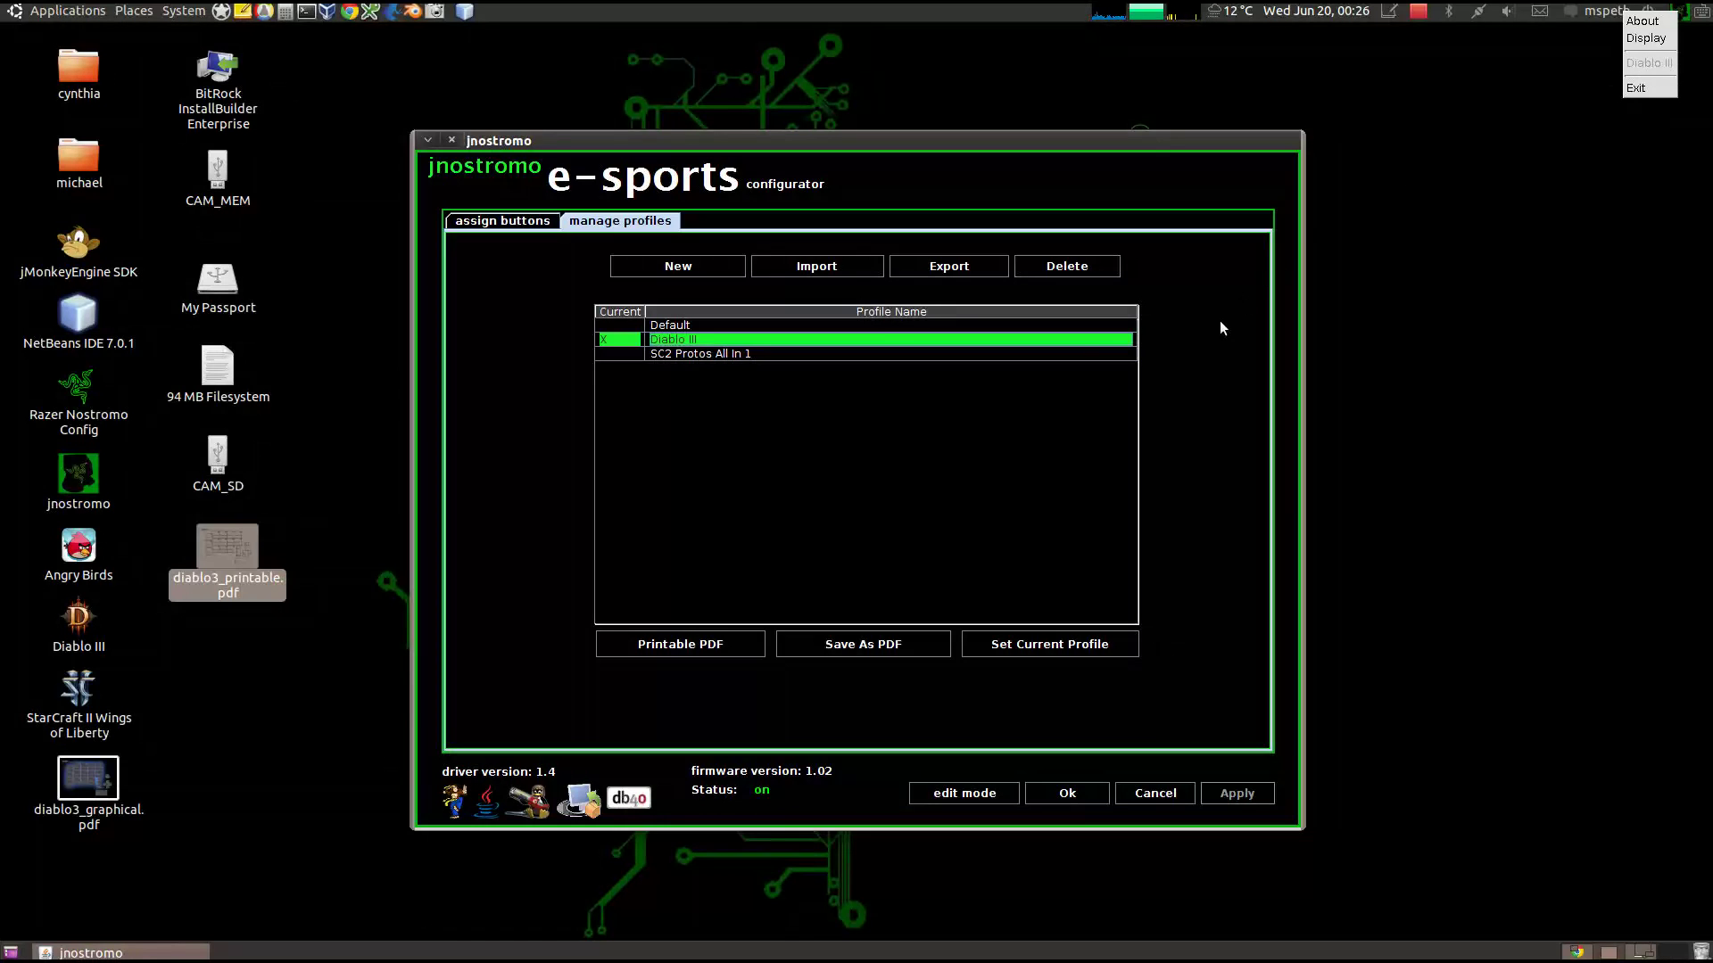
key(Escape)
click(713, 354)
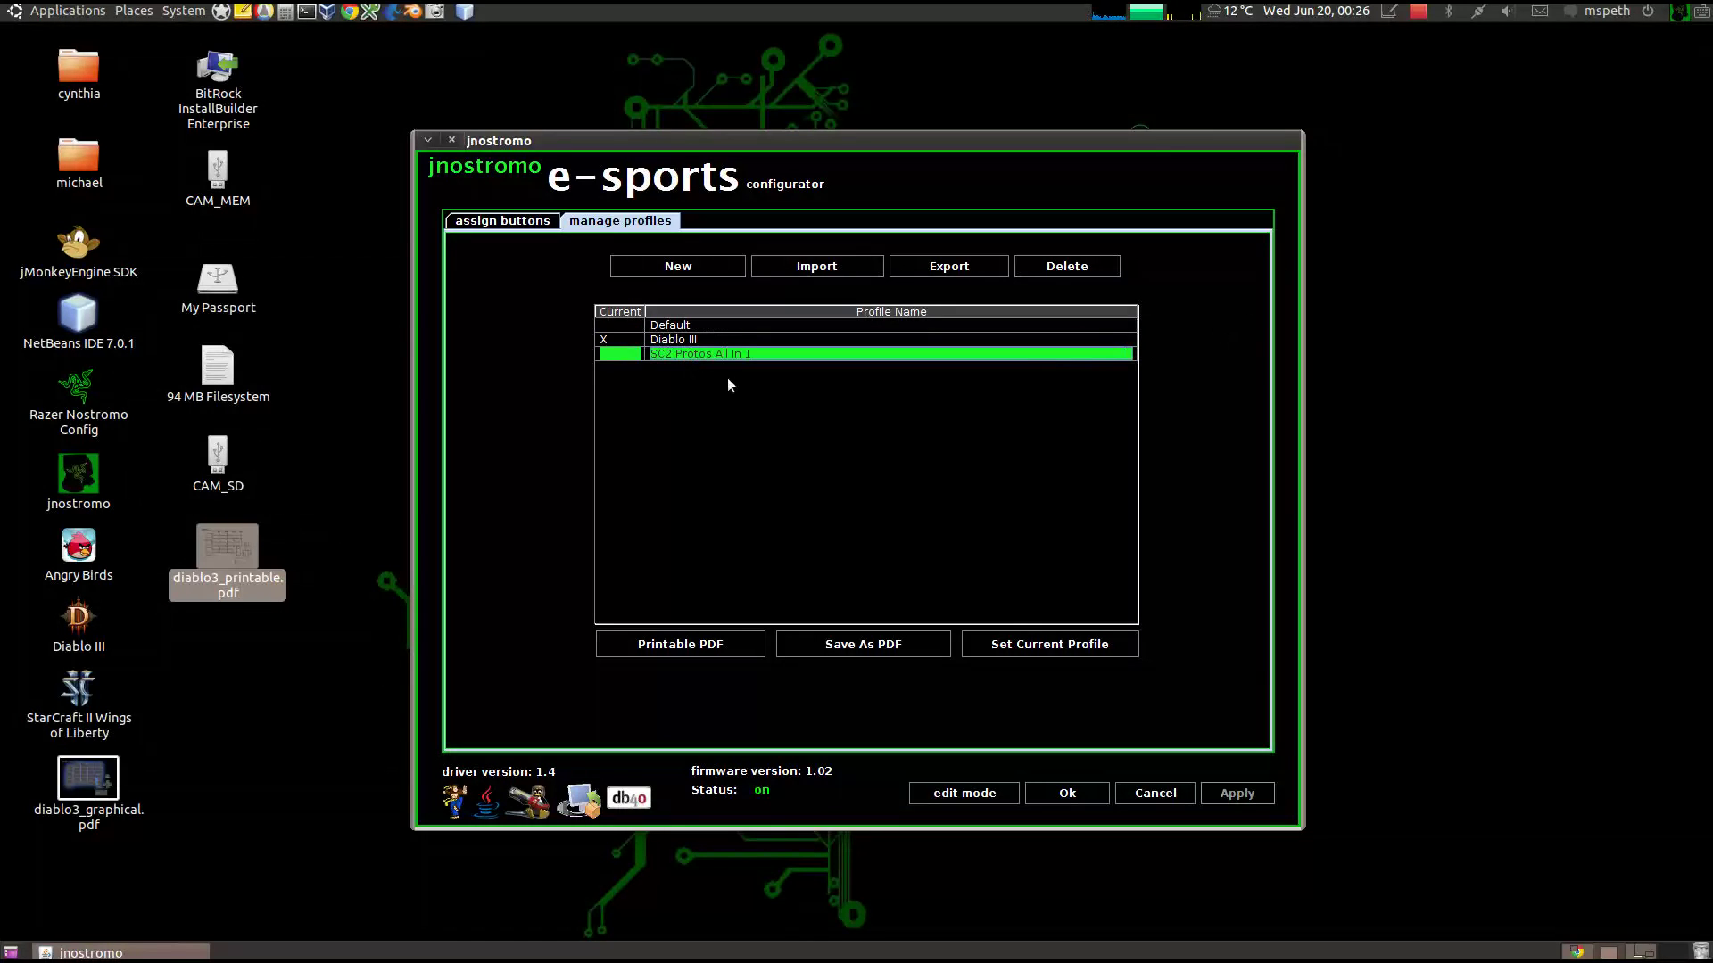
click(1032, 644)
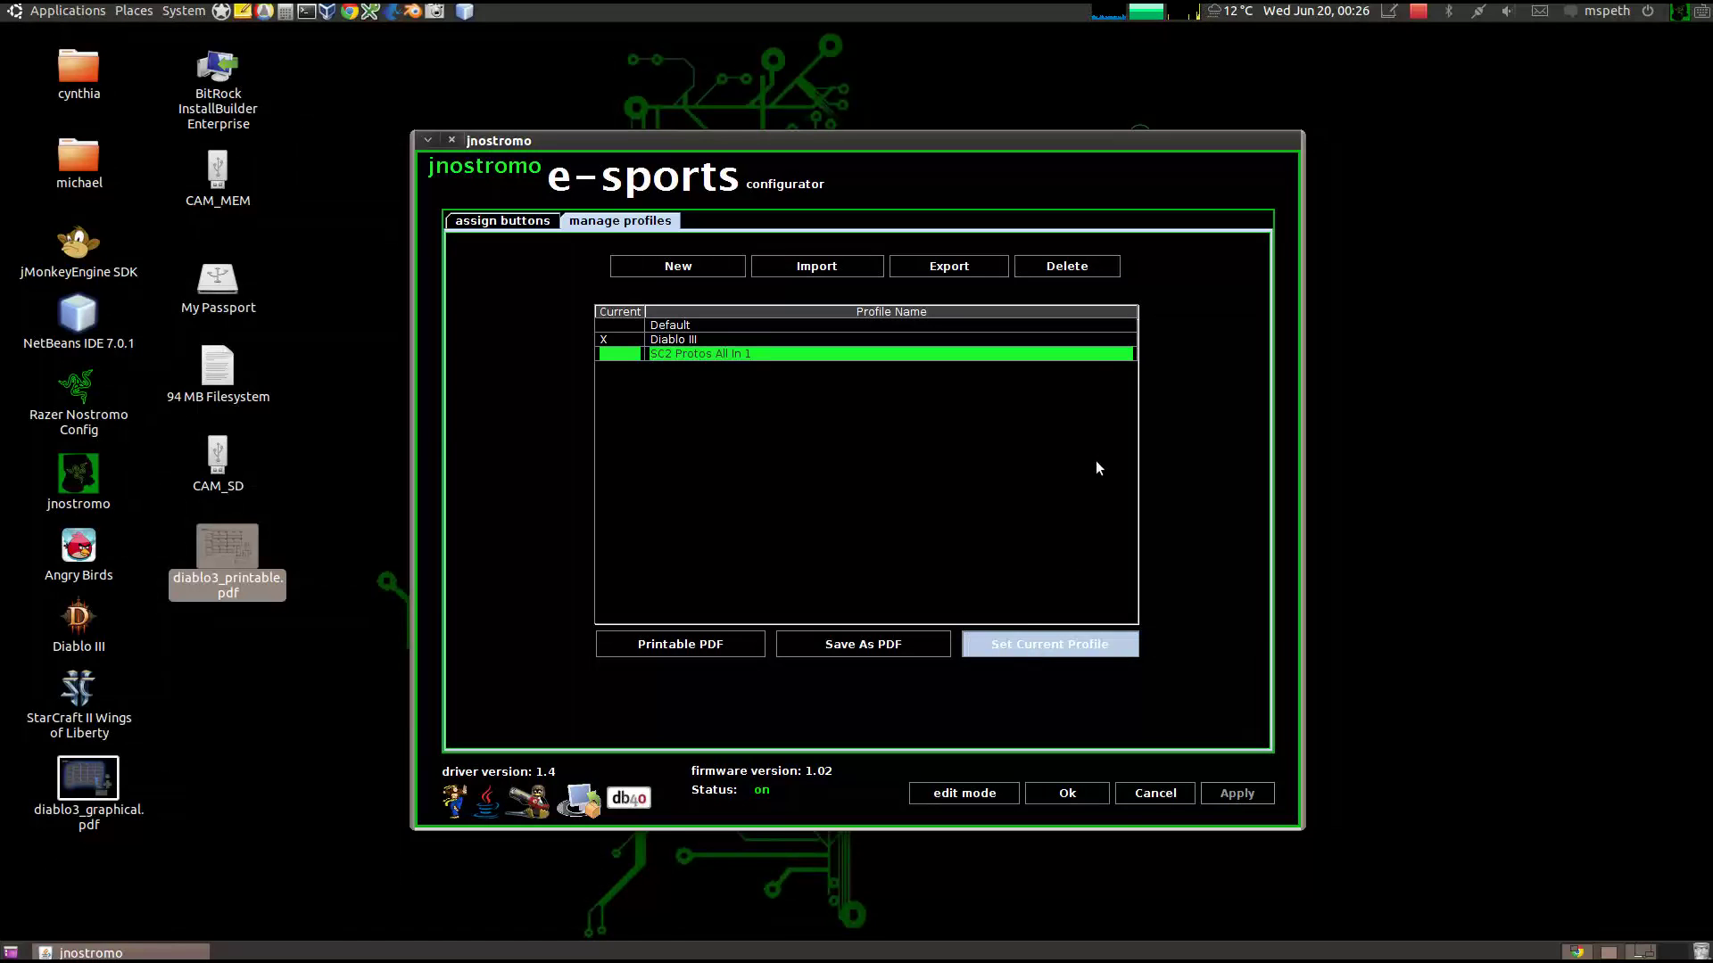
right_click(1678, 12)
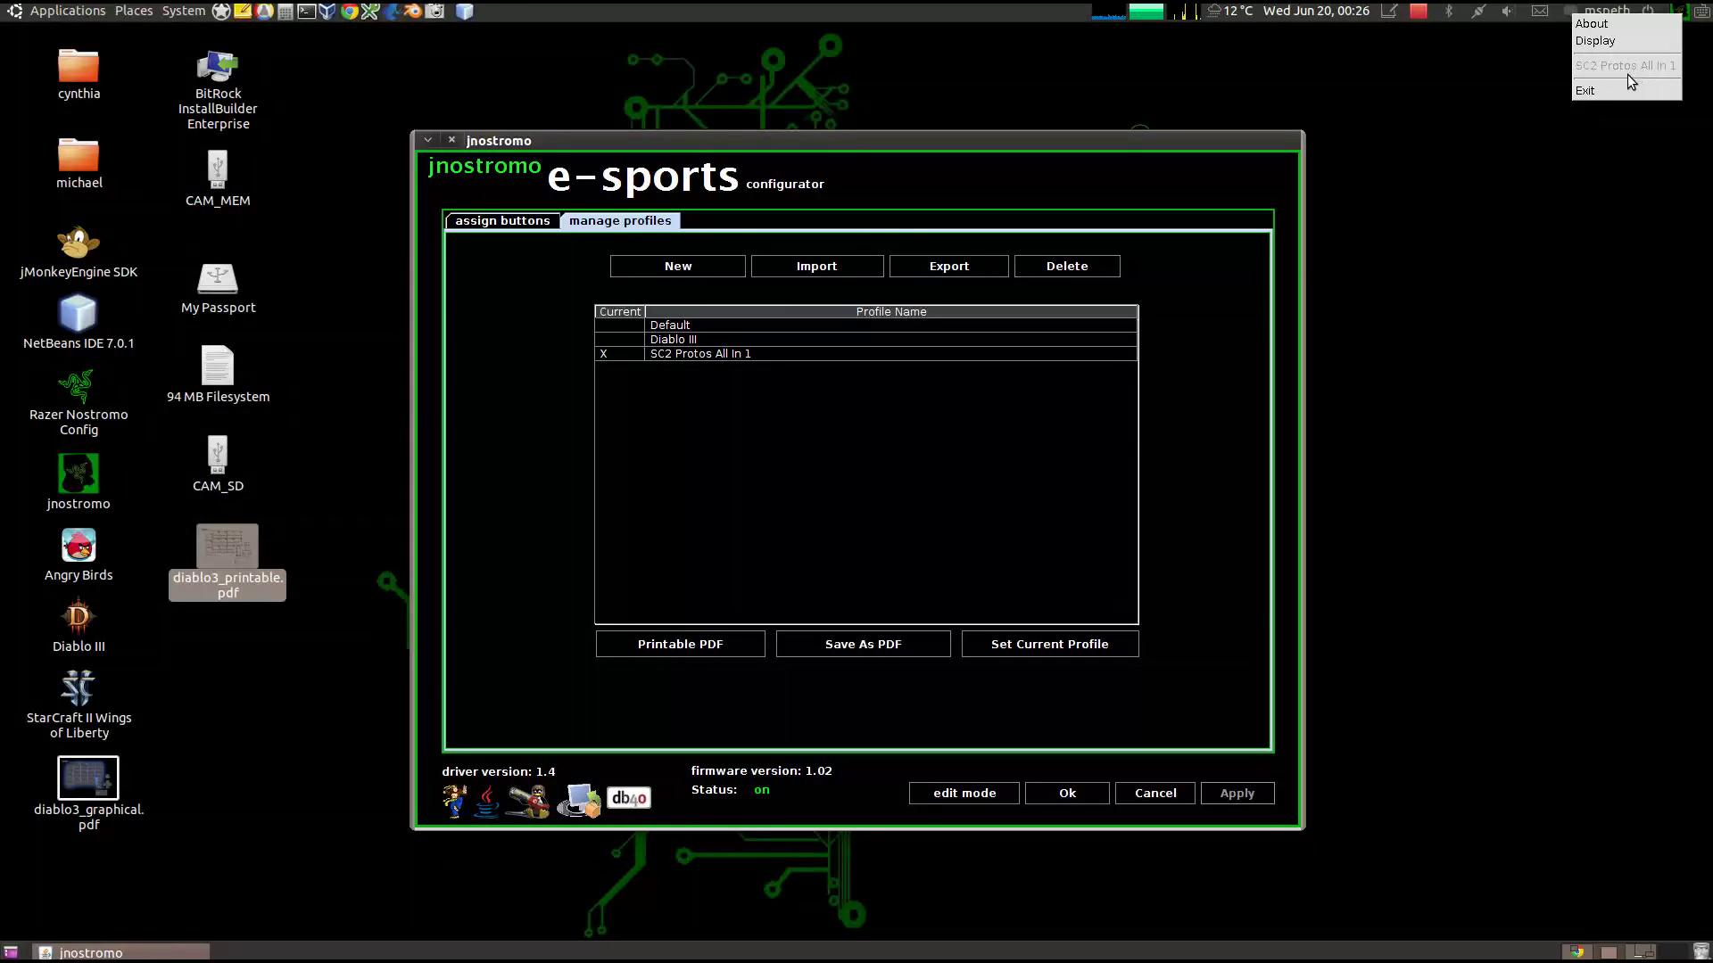
click(1083, 449)
click(688, 340)
click(1026, 642)
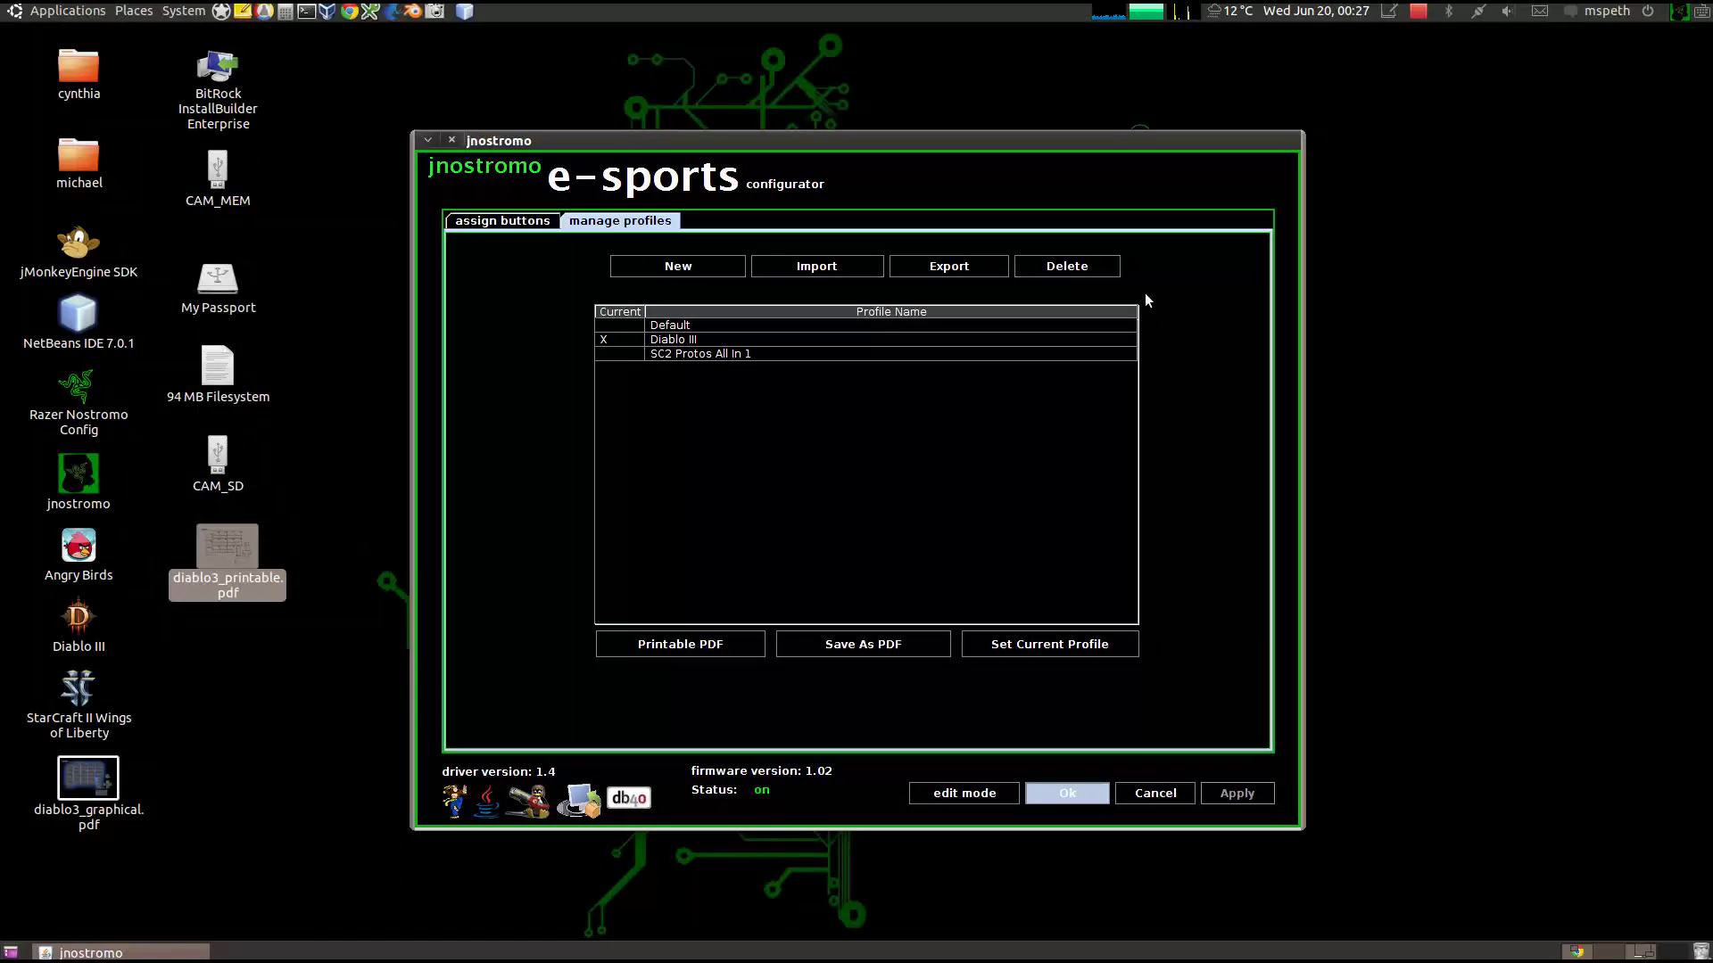
right_click(1681, 14)
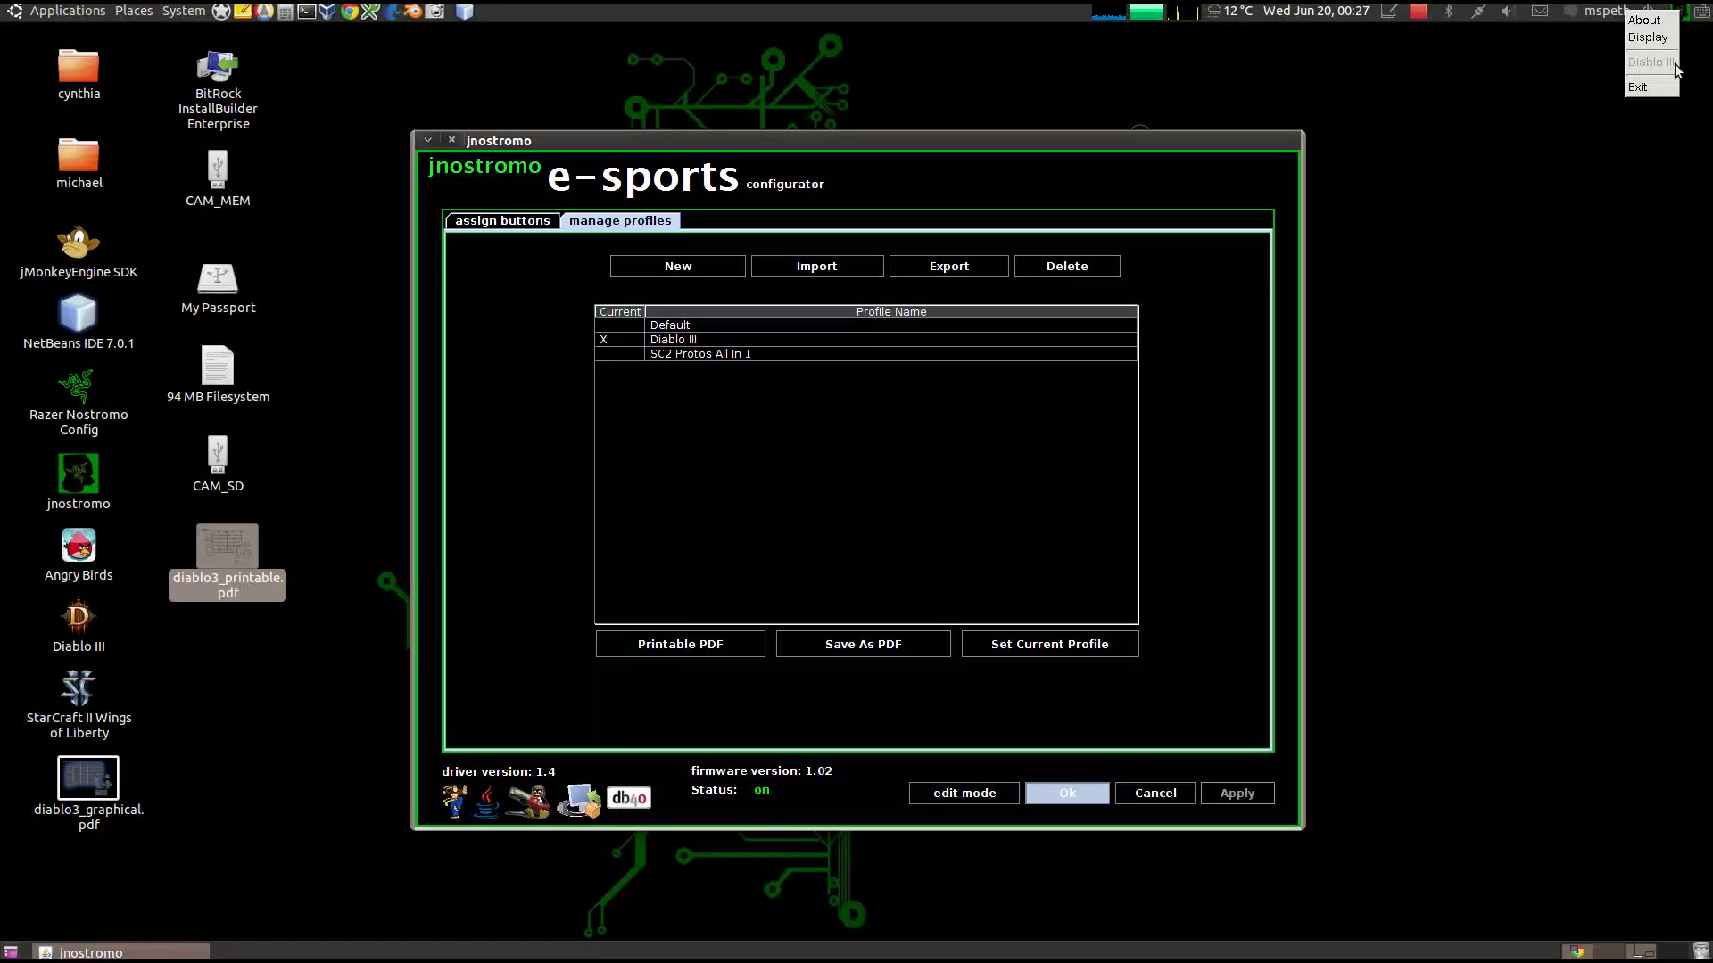
click(1431, 105)
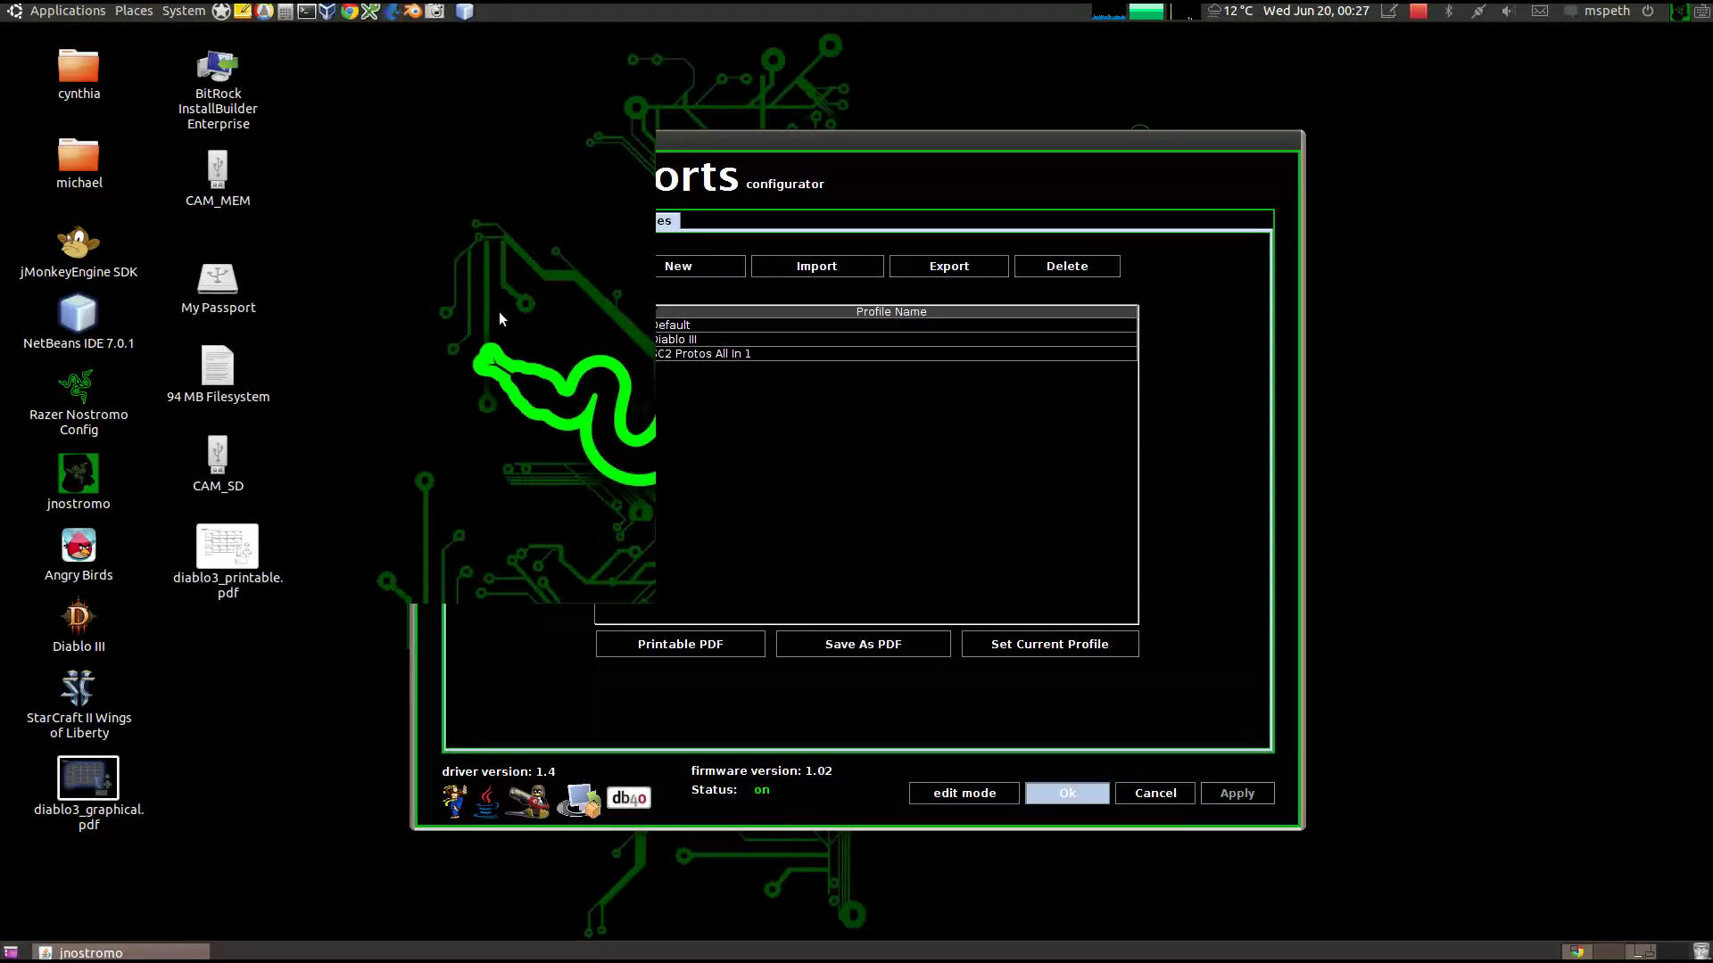
- Open the jnostromo tray menu to check that Diablo III is the active profile
right_click(1679, 12)
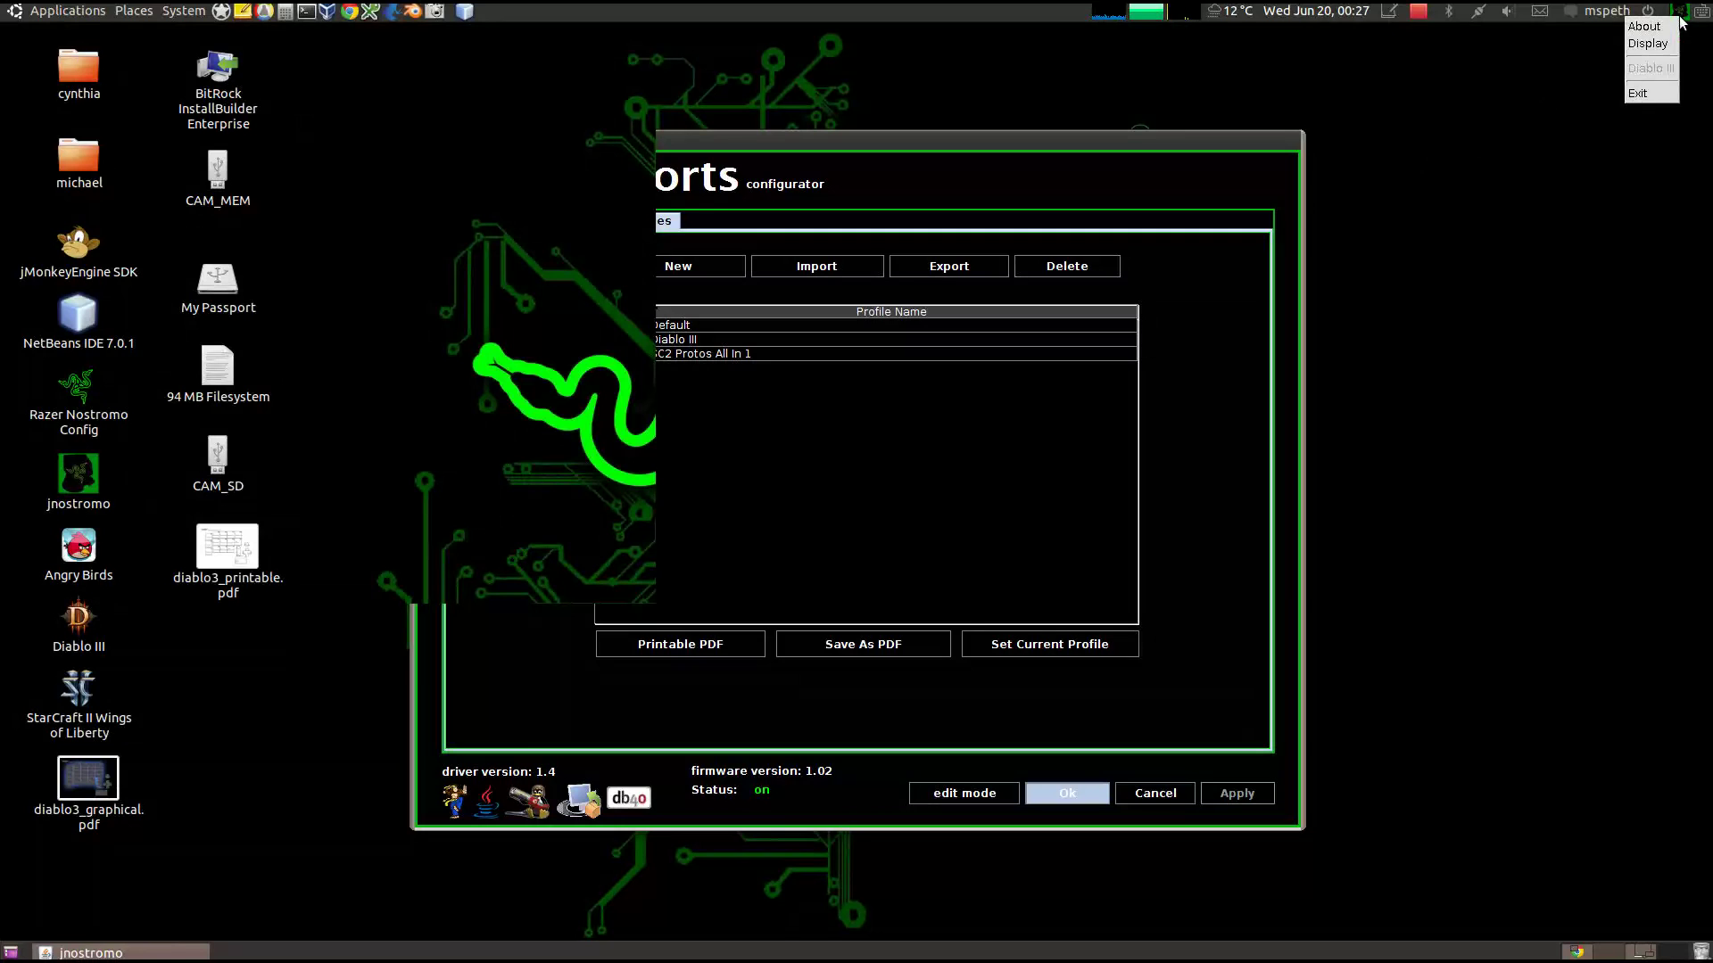
- Show the Diablo III button assignments and highlight the Keymap 1 description
click(1666, 42)
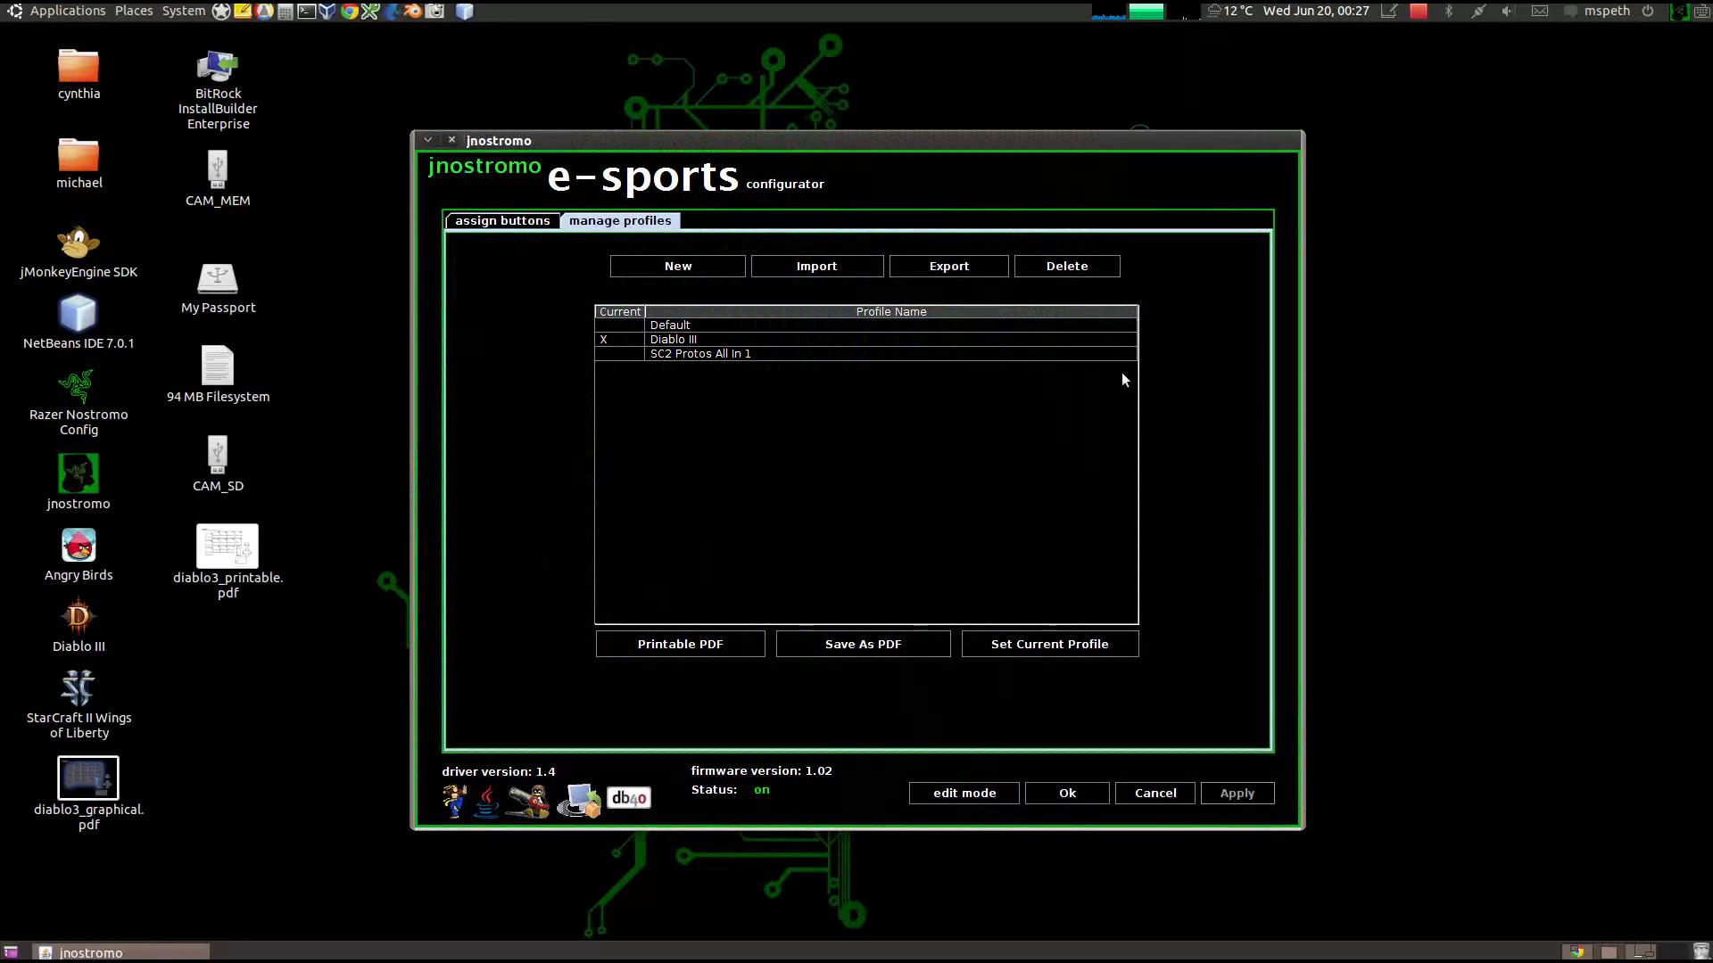
click(530, 226)
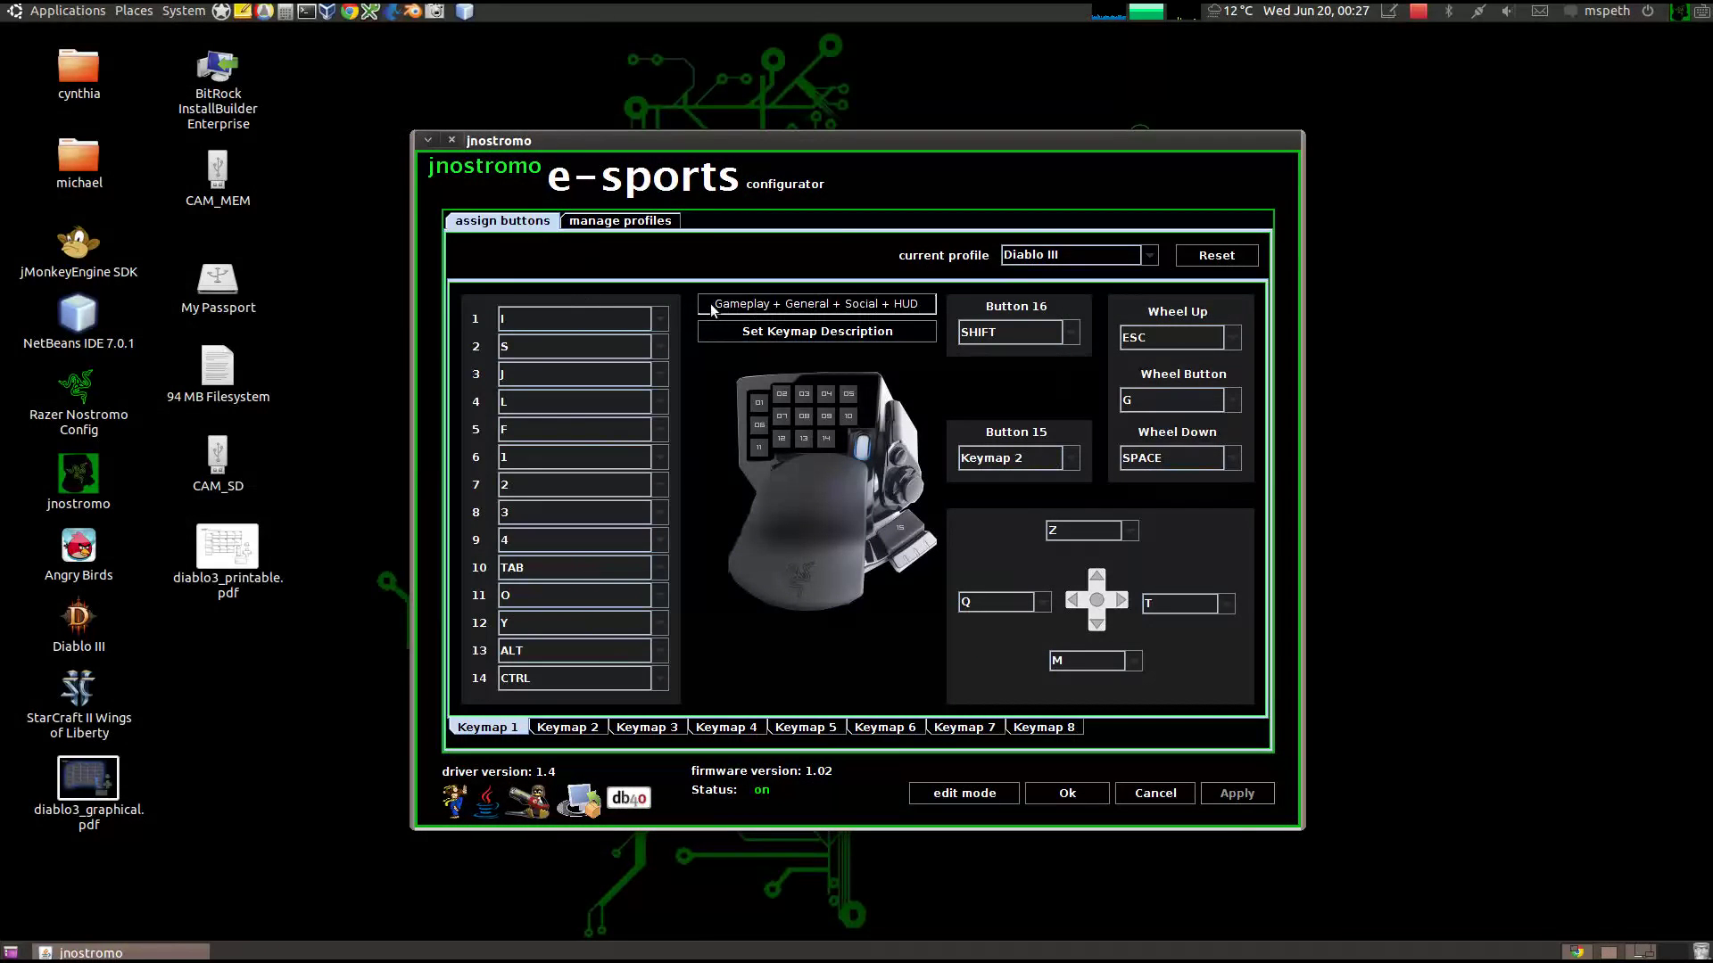
drag(711, 308, 925, 308)
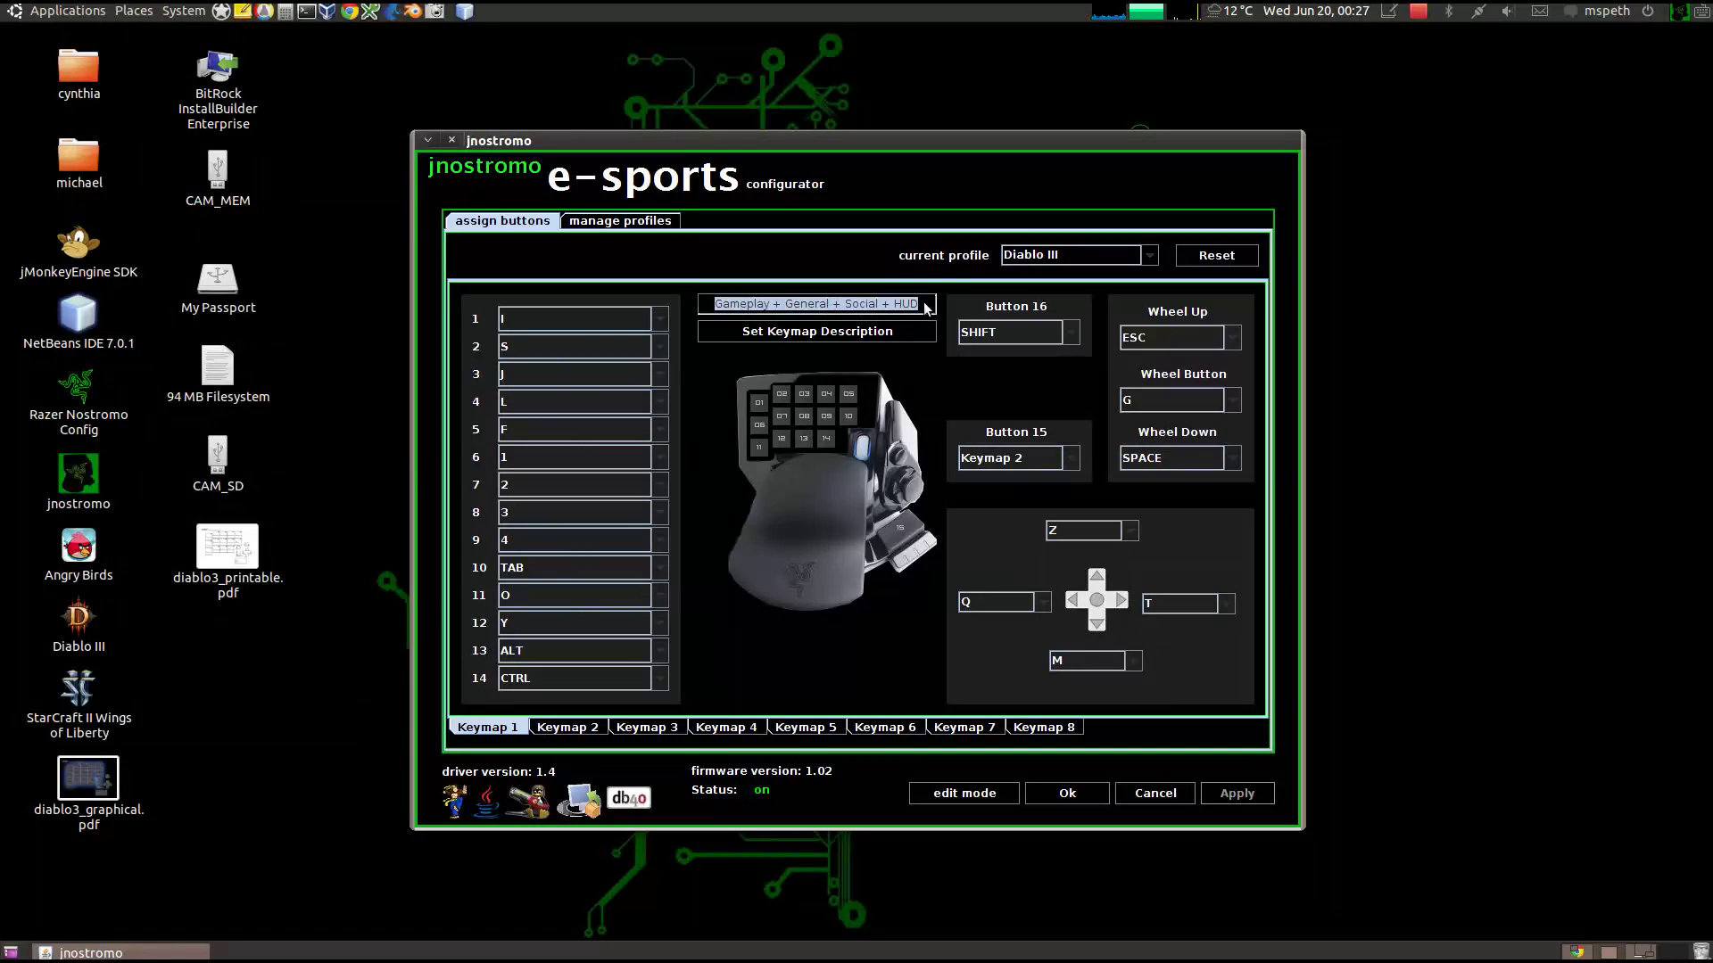
click(922, 308)
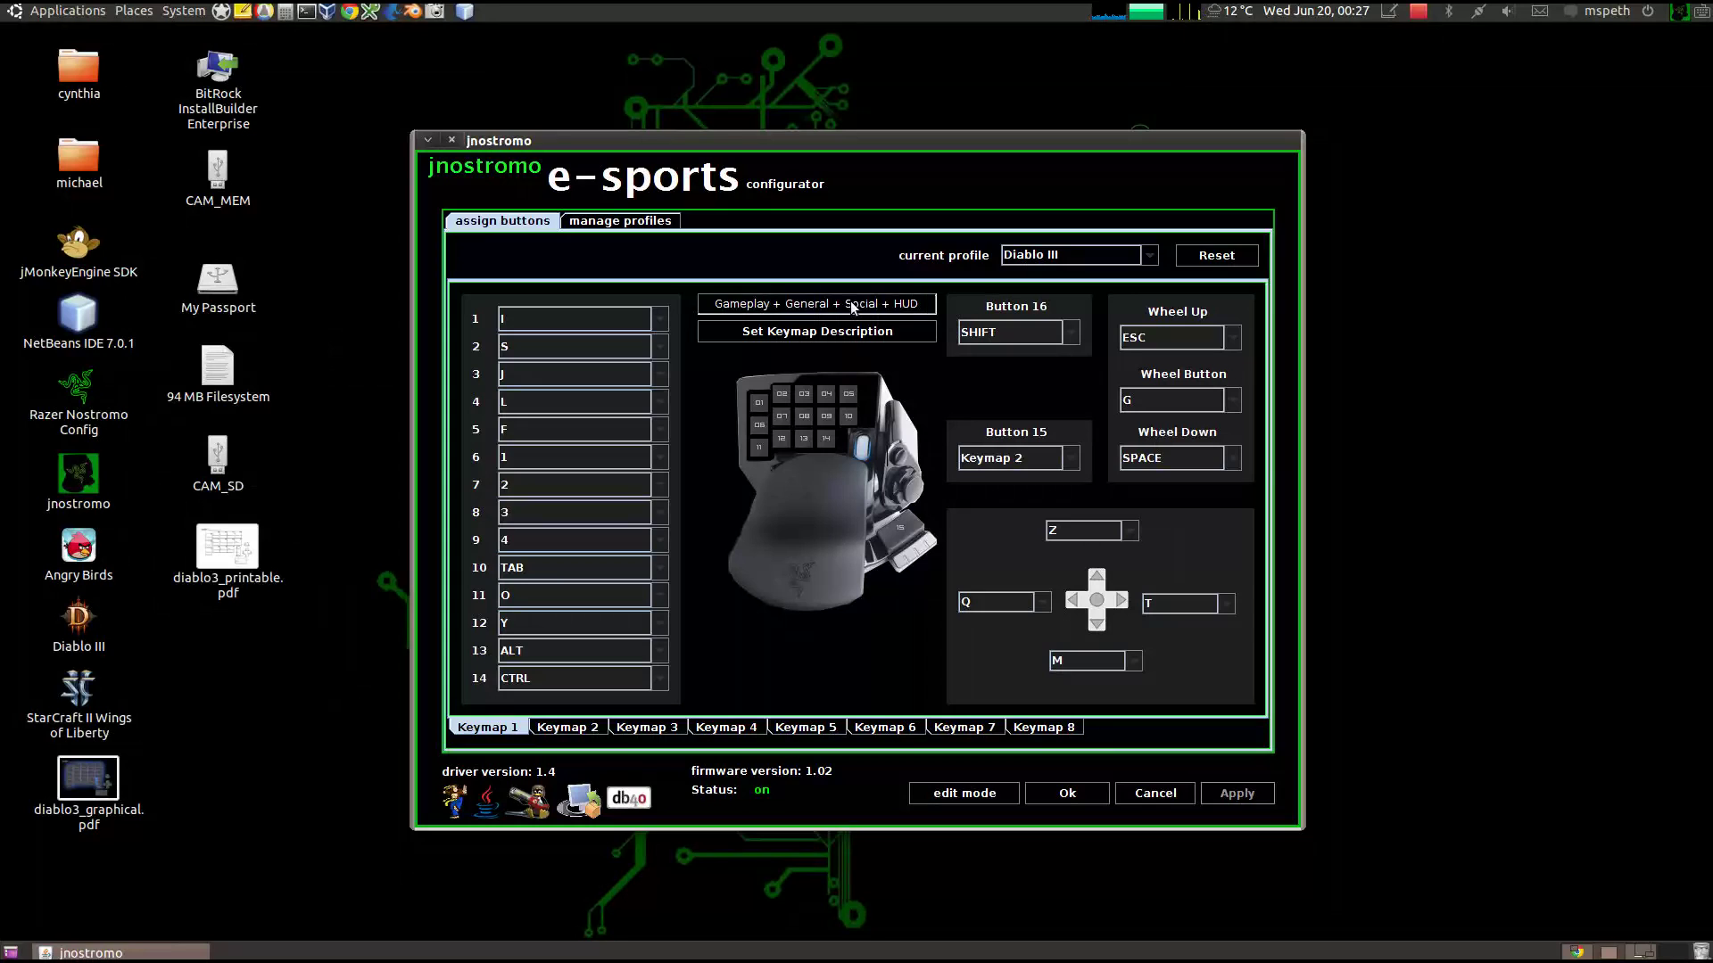
- Open the Keymap 1 description editor, cancel without changes, and close the configurator with Ok
drag(700, 305, 943, 321)
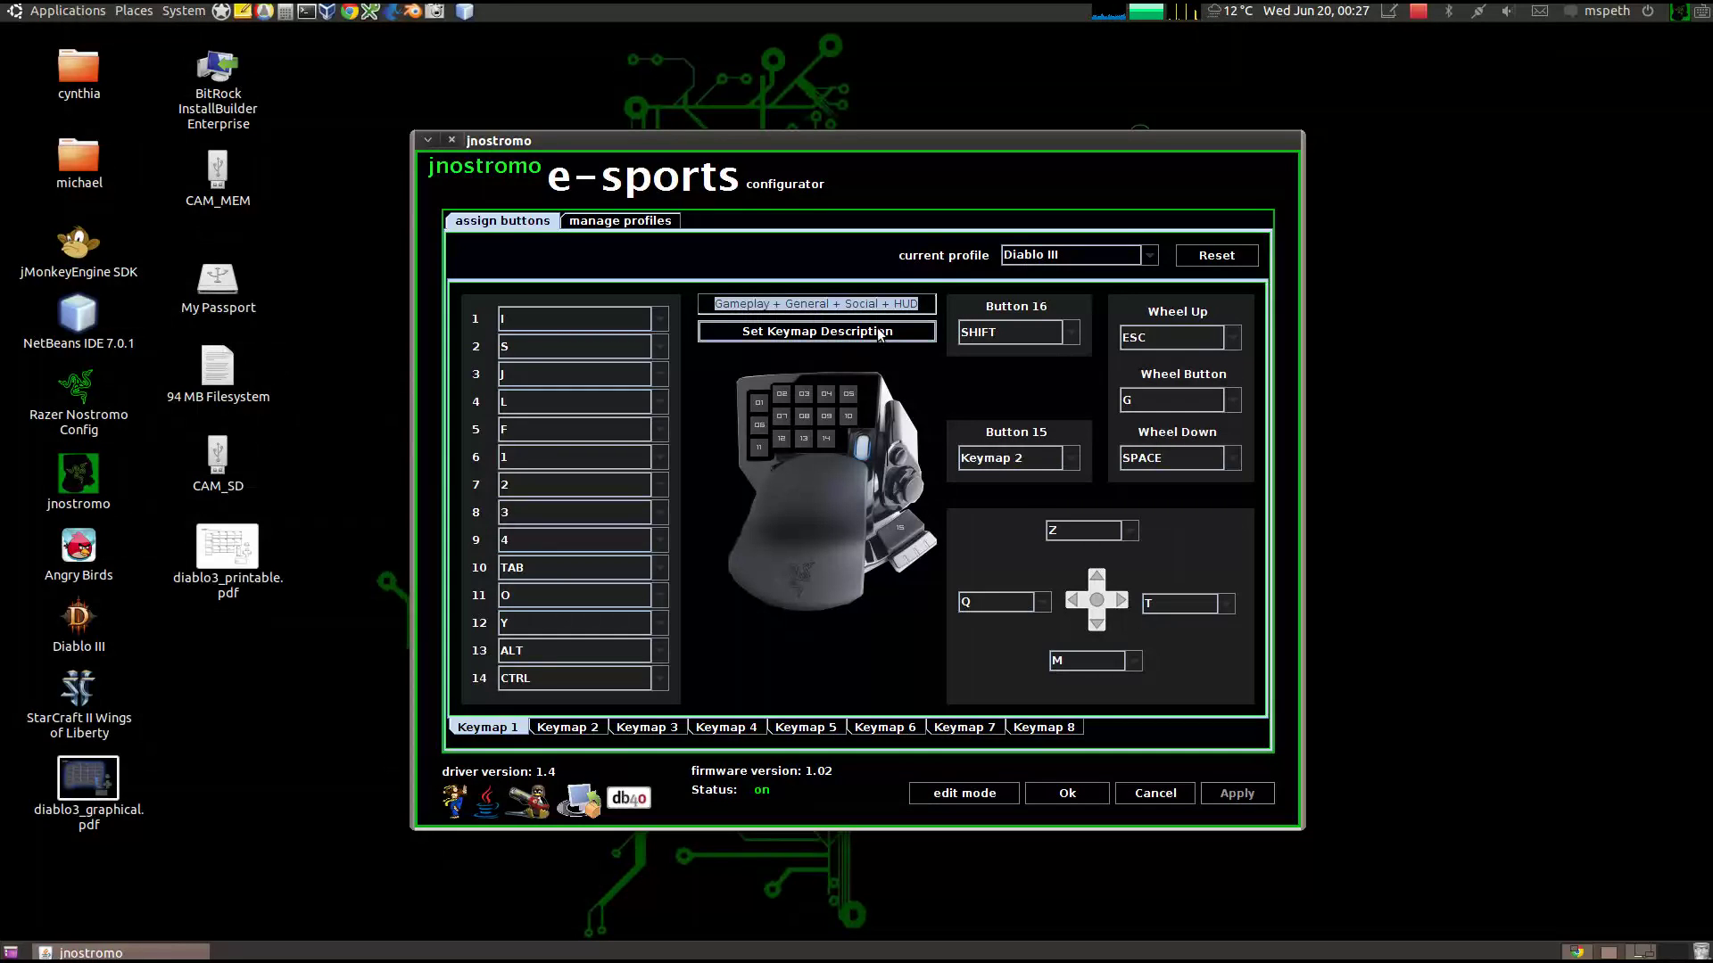
click(847, 336)
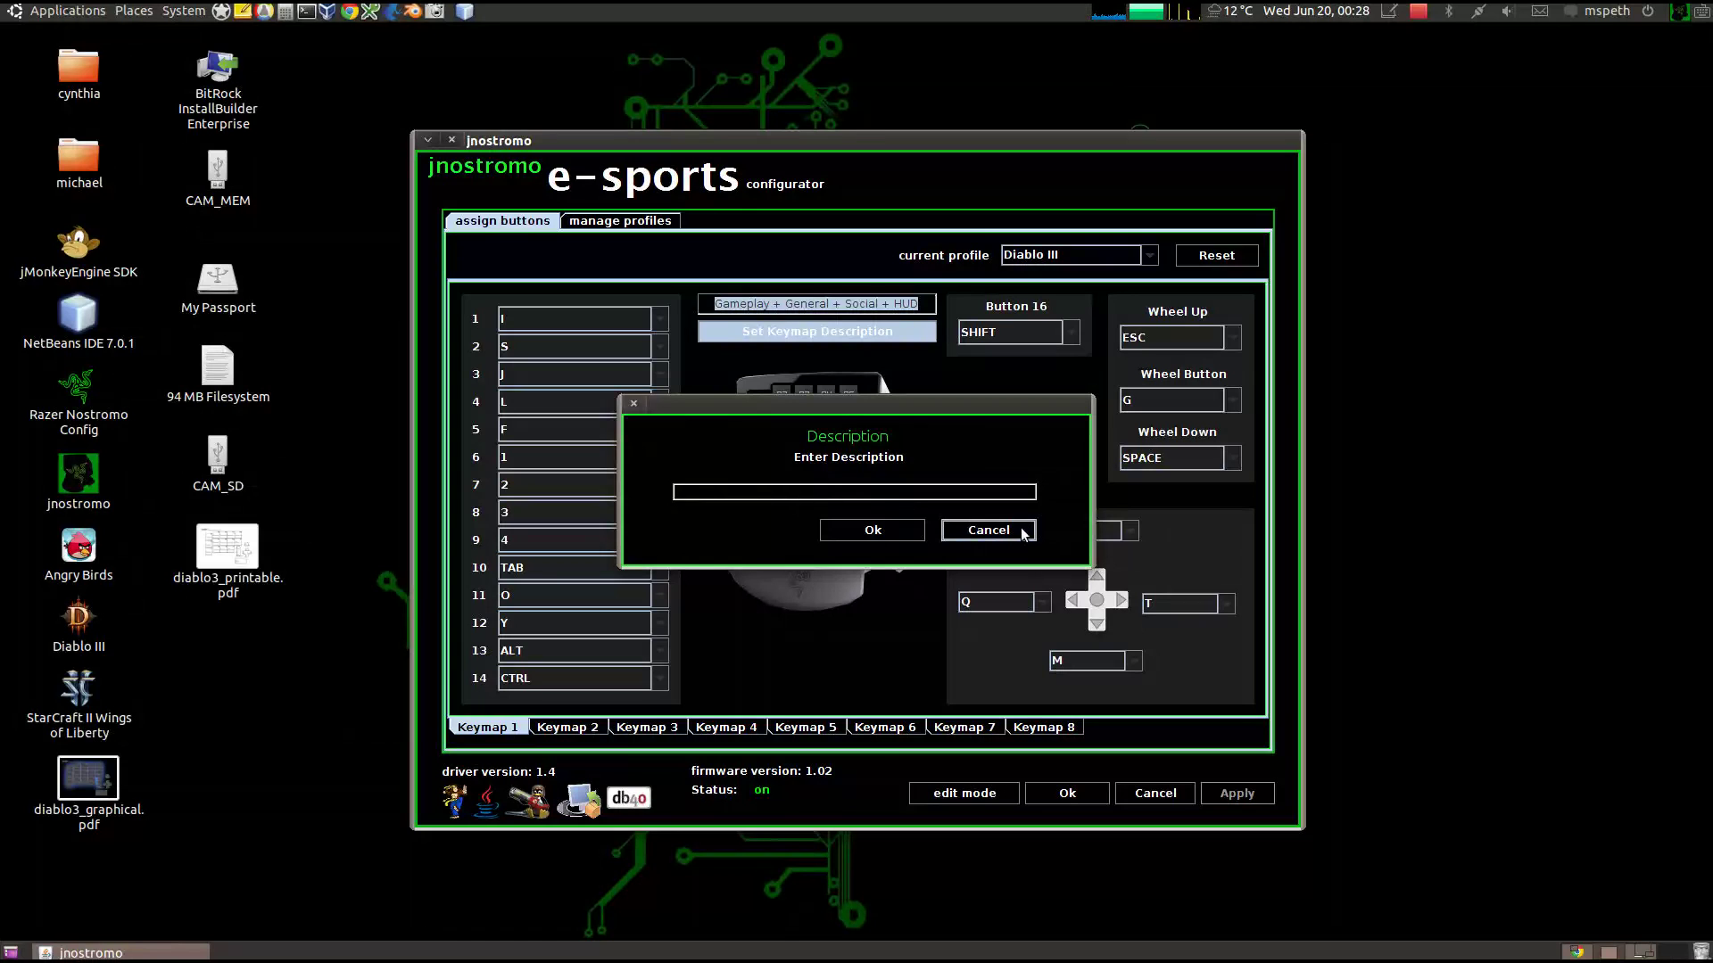
click(989, 529)
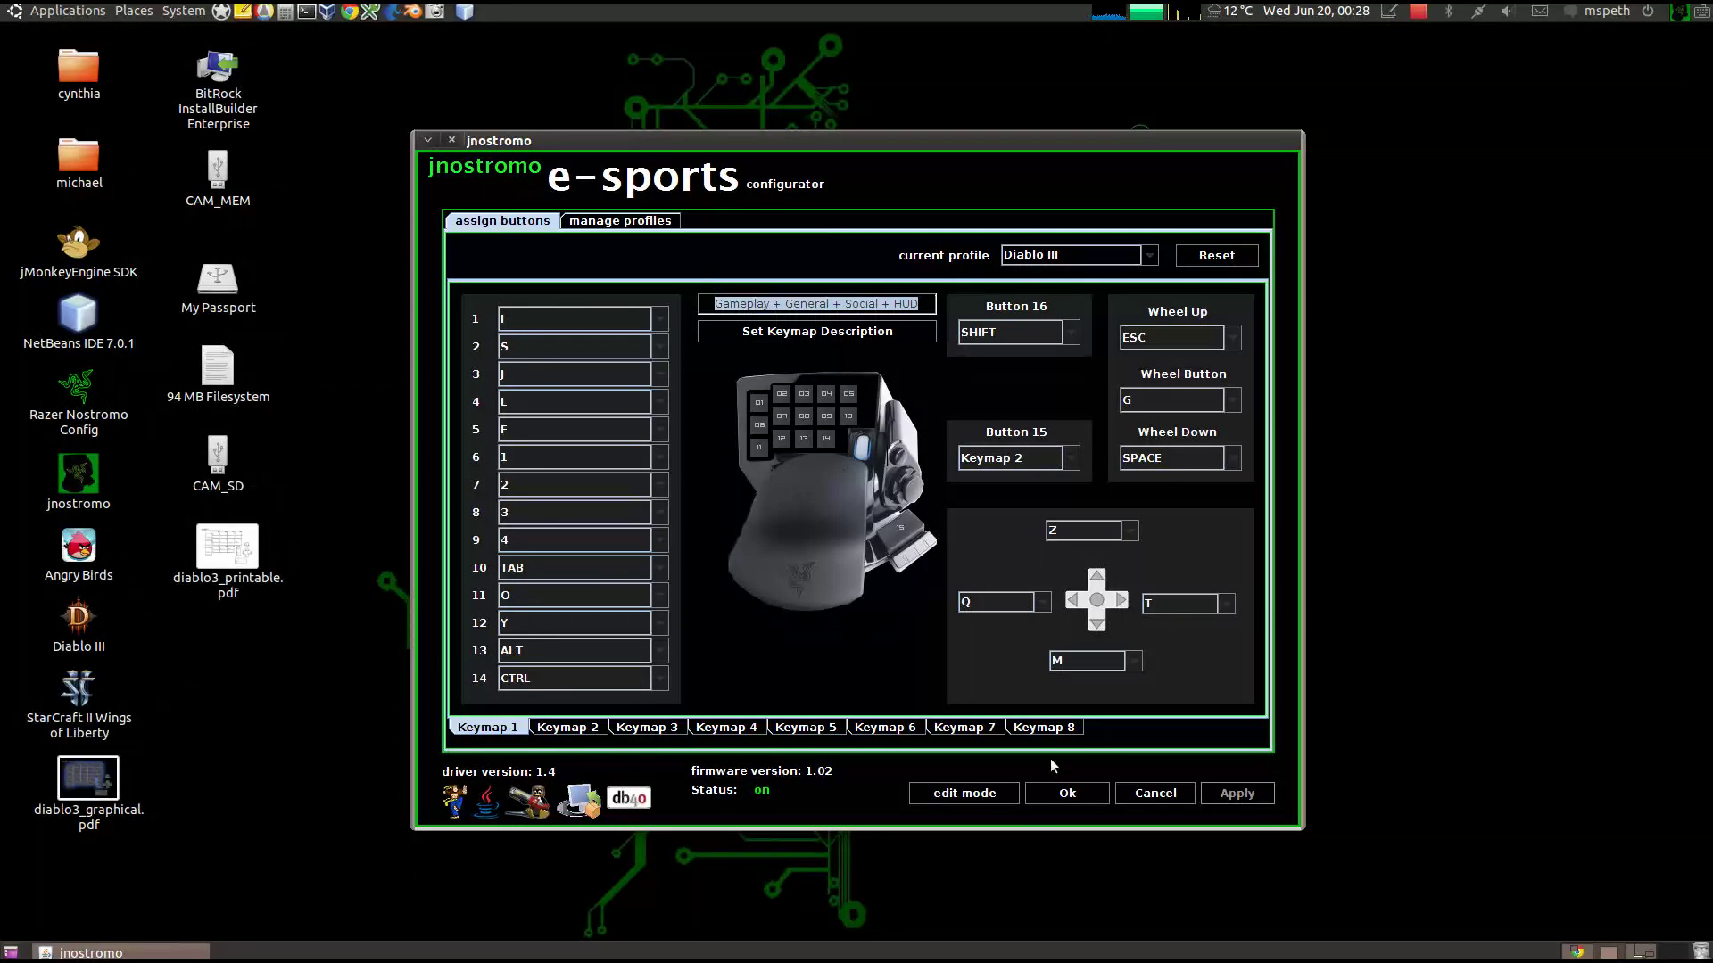
click(1067, 793)
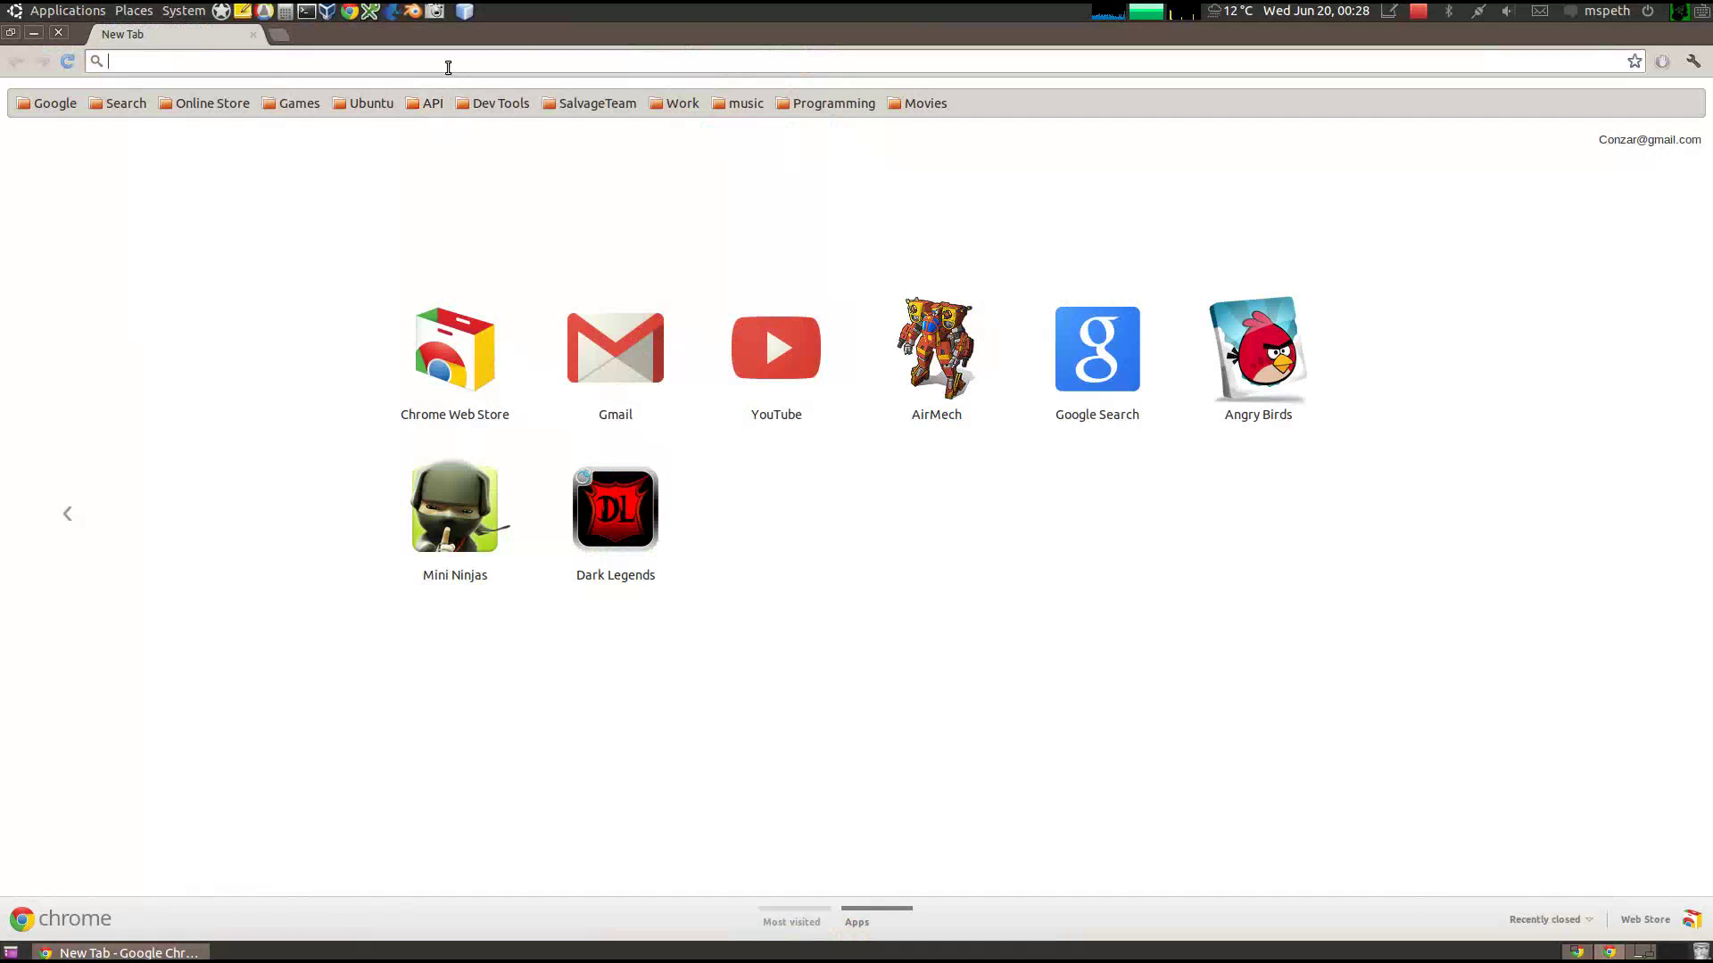
text(www.monky-games.com/Home/jnostromo)
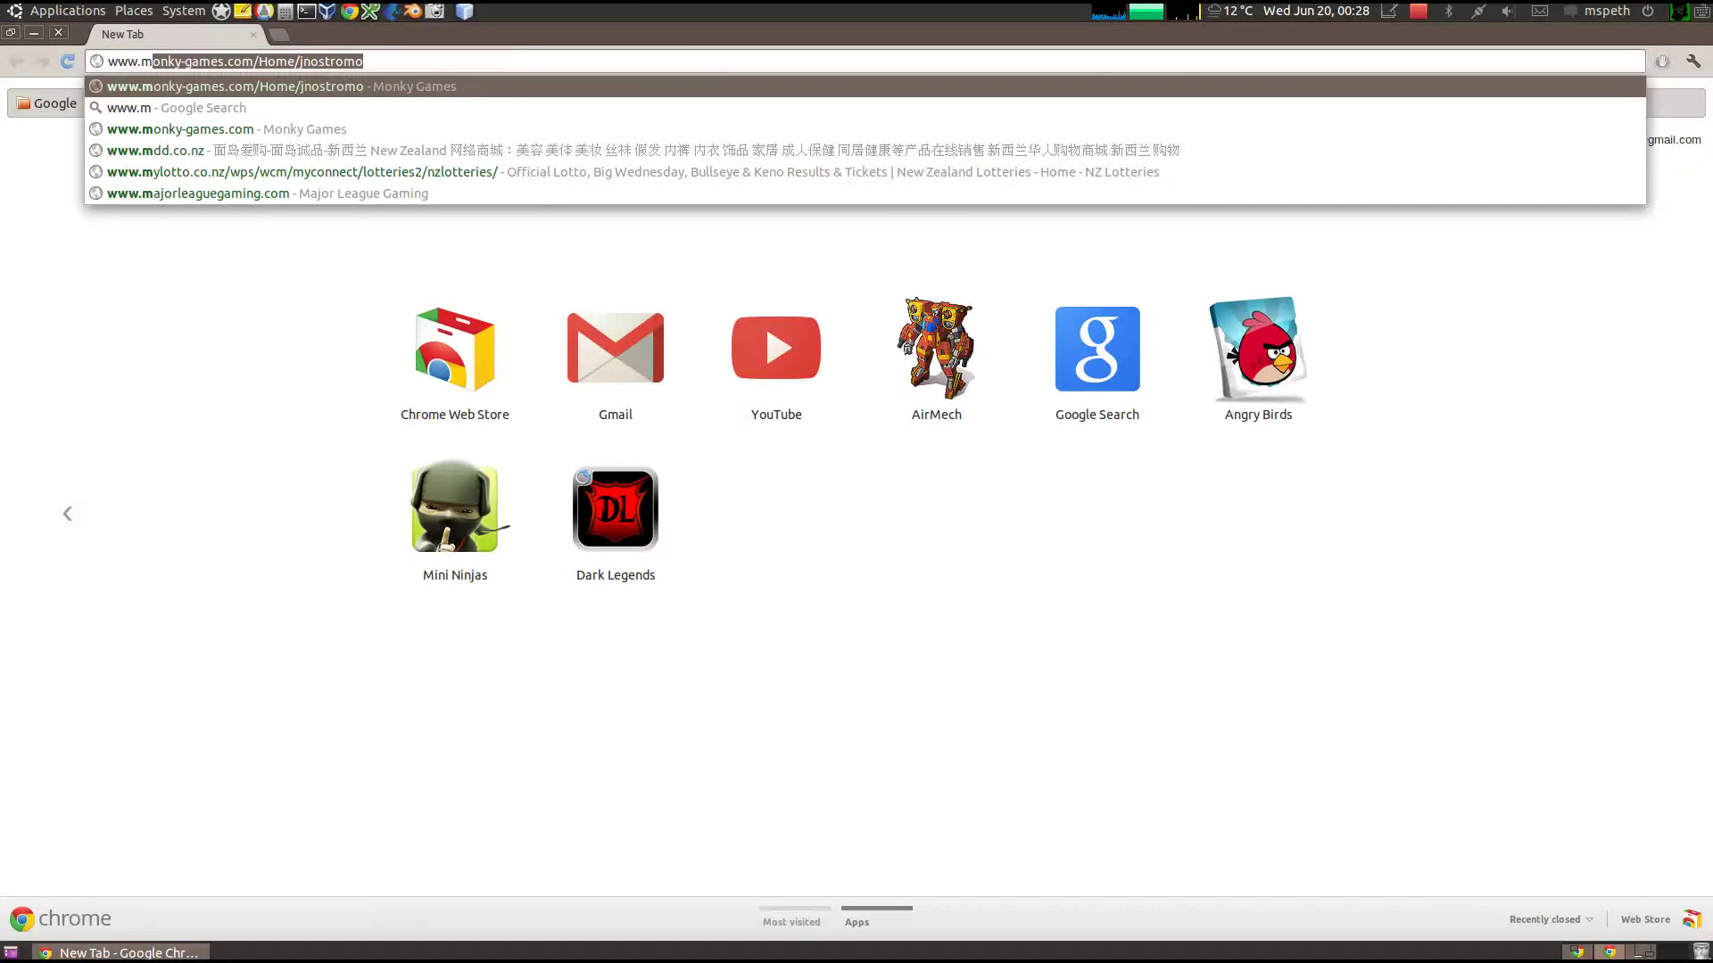
key(Return)
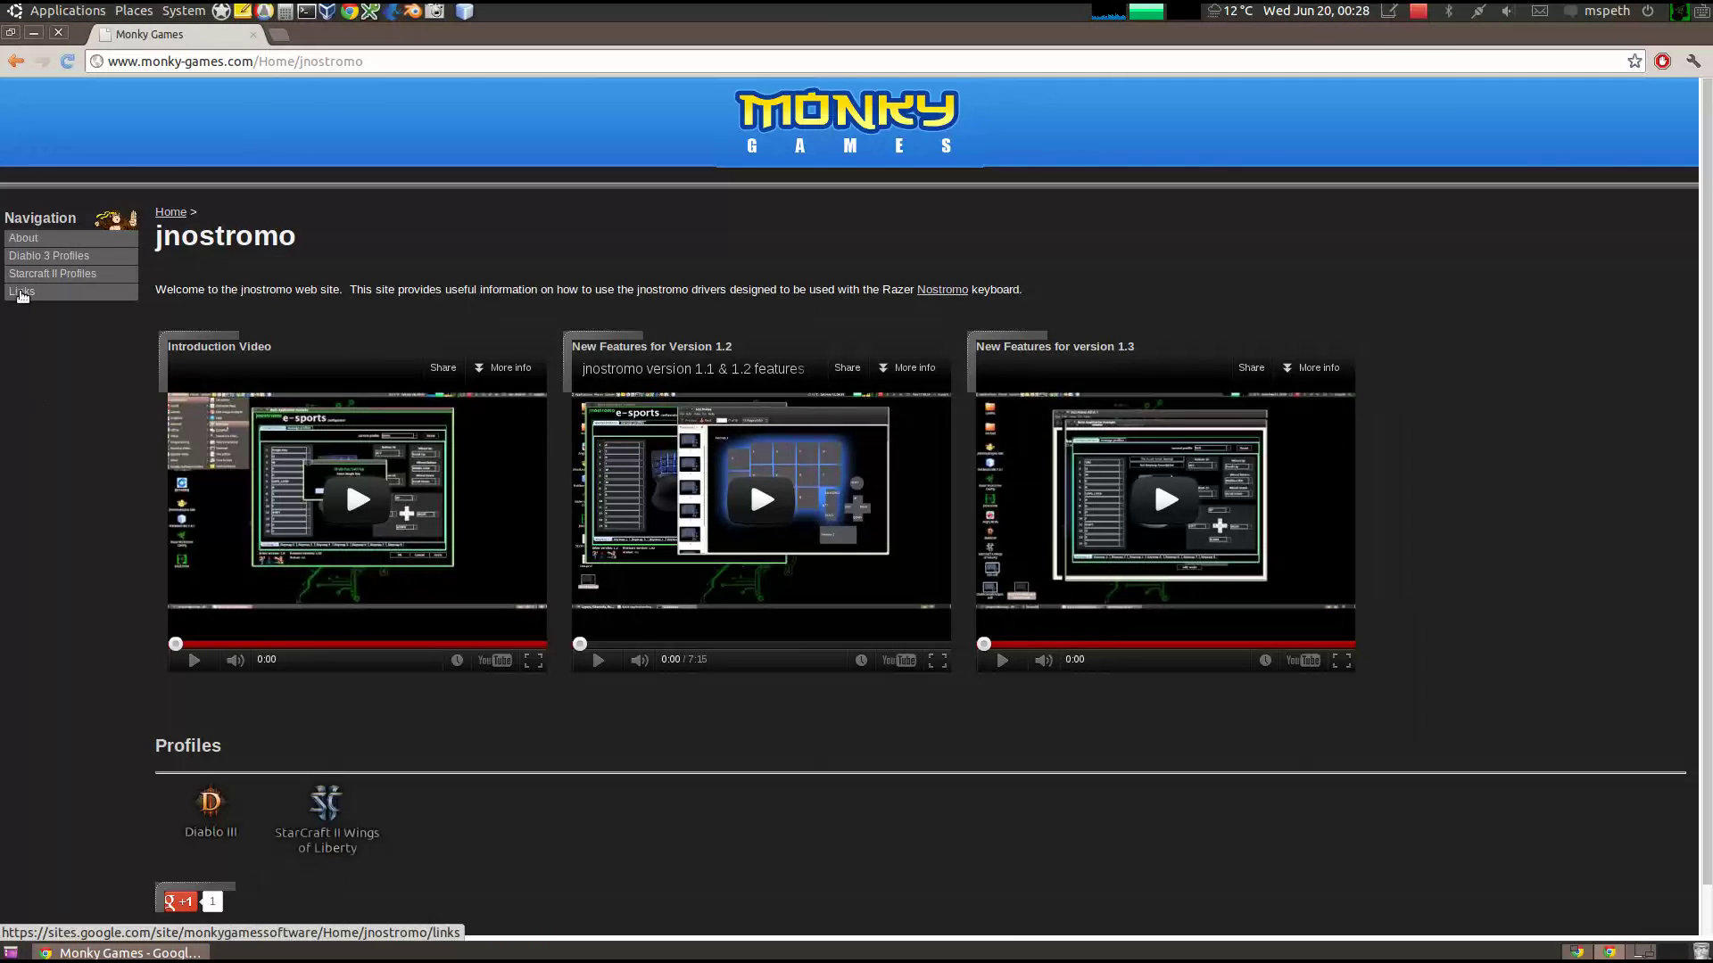
click(22, 294)
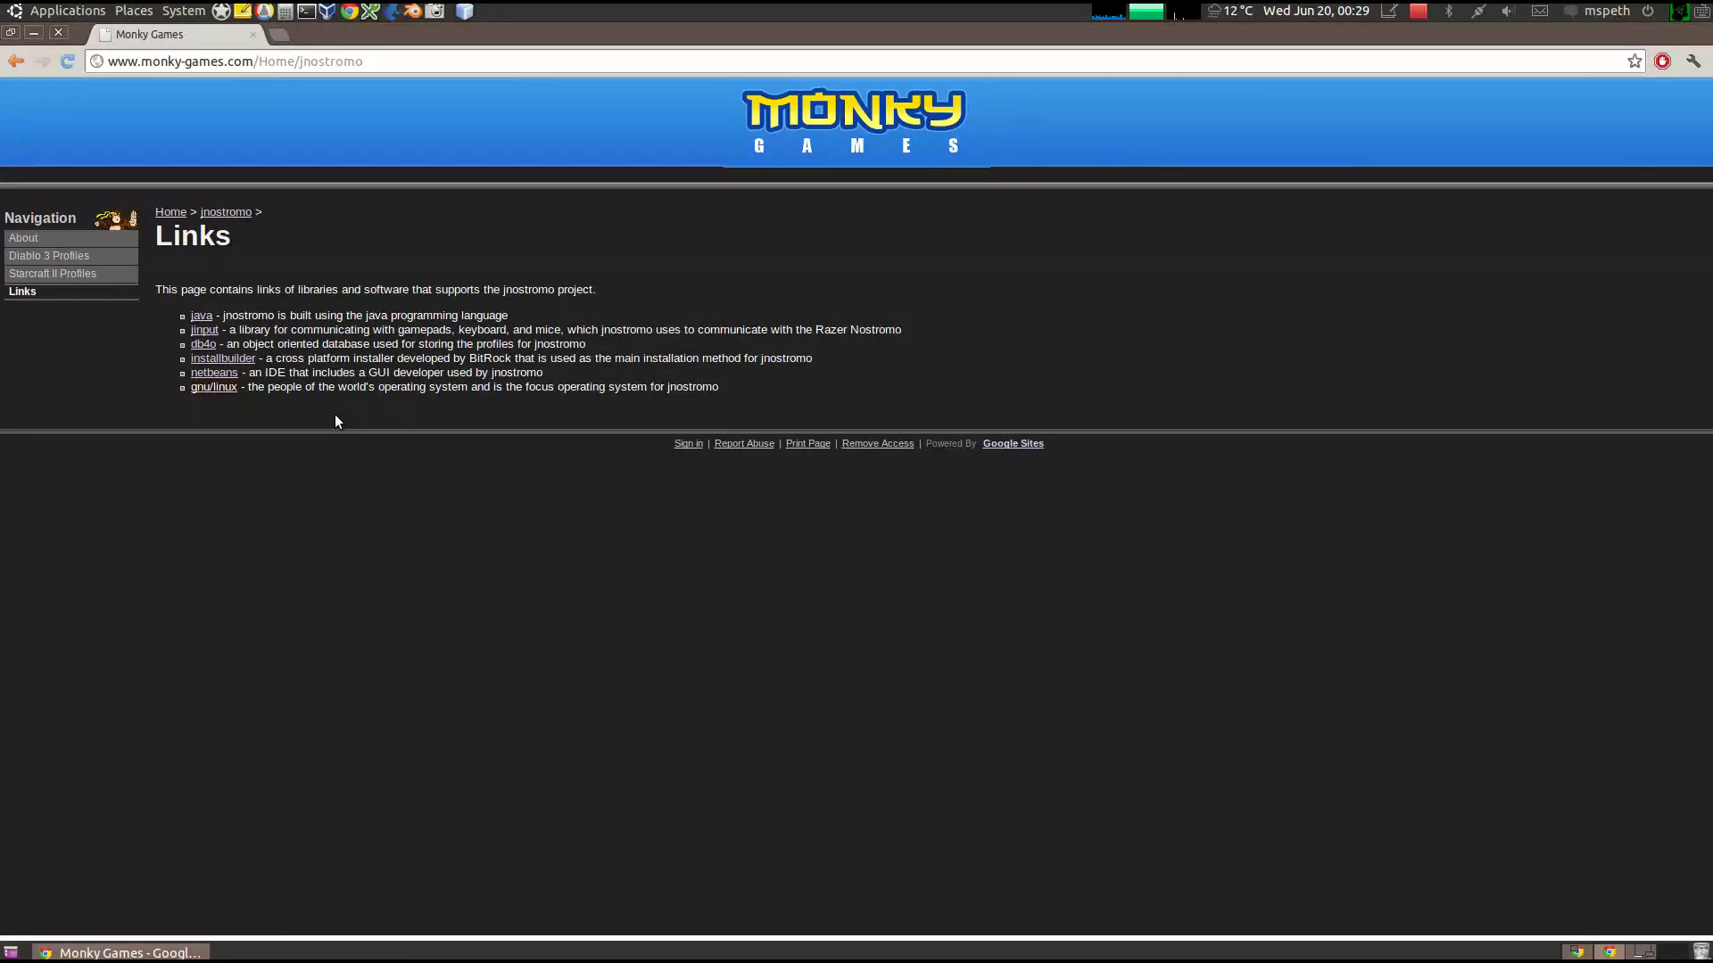
- Return from the Links page to the jnostromo main page
click(225, 212)
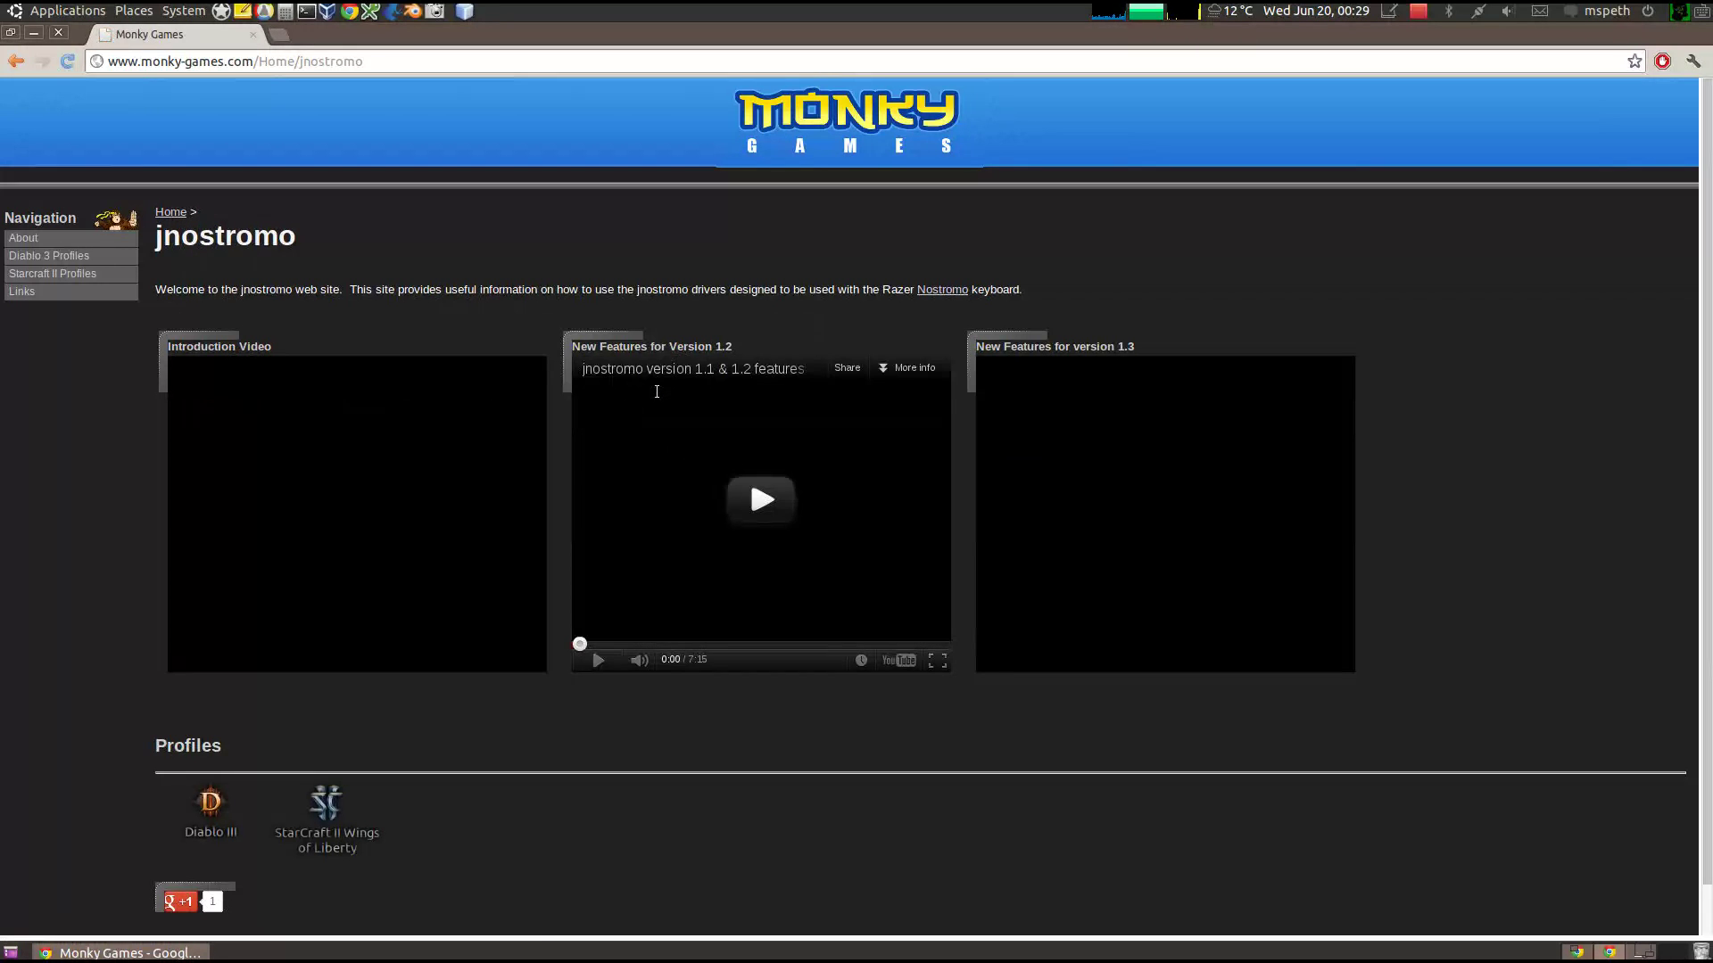